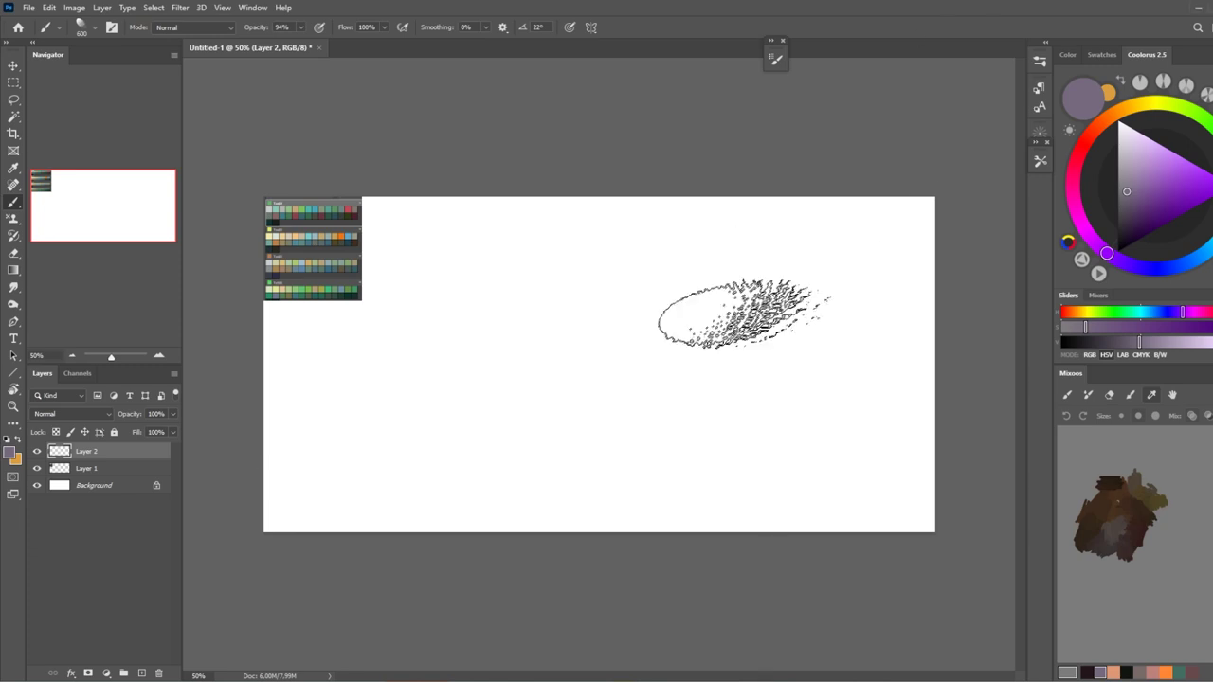
Step: Block in a large green and dark-teal foliage mass, then switch to a different brush tip
alt+click(317, 286)
mouse_move(623, 354)
mouse_down()
mouse_move(649, 338)
mouse_move(596, 351)
mouse_move(753, 319)
mouse_move(650, 371)
mouse_move(606, 313)
mouse_move(628, 367)
mouse_move(689, 379)
mouse_move(545, 351)
mouse_up()
alt+click(305, 291)
right_click(545, 350)
double_click(489, 394)
Step: Add dark textured strokes lower right, plus light-green and darker green strokes over the mass
alt+click(701, 341)
mouse_move(720, 355)
mouse_down()
mouse_move(763, 379)
mouse_move(607, 398)
mouse_up()
alt+click(606, 284)
drag(625, 275, 663, 289)
mouse_move(654, 341)
mouse_down()
mouse_move(540, 379)
mouse_move(599, 335)
mouse_move(701, 407)
mouse_move(758, 398)
mouse_move(815, 341)
mouse_up()
alt+click(300, 292)
Step: Paint tan strokes across the middle and lower left, then blue strokes over the lower part
alt+click(313, 237)
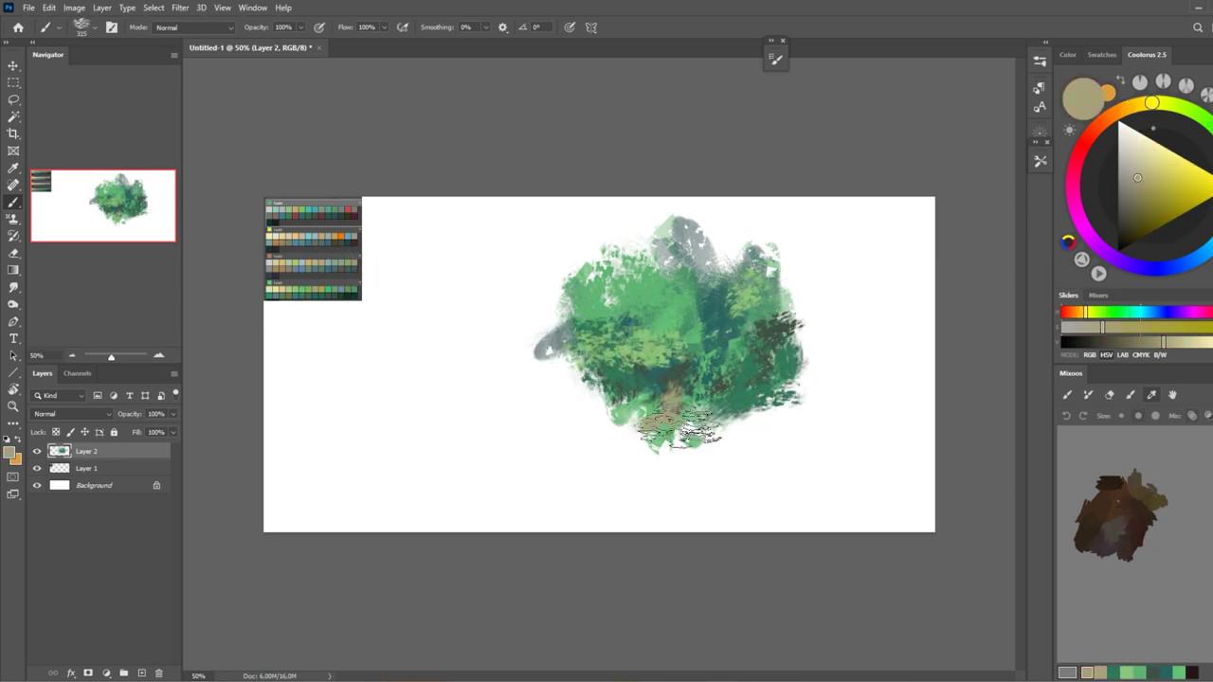
drag(663, 417, 758, 346)
drag(606, 370, 701, 379)
alt+click(663, 388)
drag(720, 436, 815, 398)
mouse_move(663, 417)
mouse_down()
mouse_move(588, 407)
mouse_move(678, 436)
mouse_up()
key(bracketleft)
mouse_move(739, 370)
mouse_down()
mouse_move(664, 450)
mouse_move(582, 460)
mouse_up()
Step: Paint dark green over the lower mass and extend it downward
alt+click(352, 285)
drag(587, 379, 650, 501)
key(v)
drag(679, 455, 651, 403)
key(b)
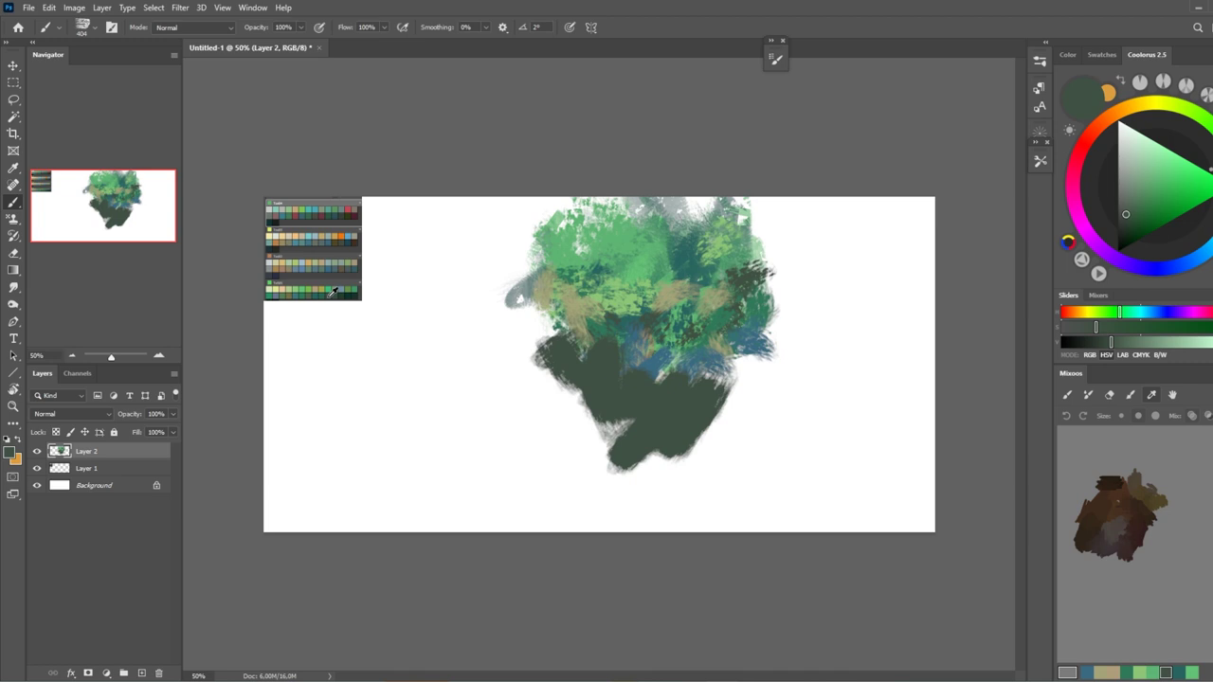
Step: Layer olive-green strokes over the lower mass, bottom and right side
alt+click(332, 292)
drag(568, 313, 550, 398)
drag(531, 322, 606, 417)
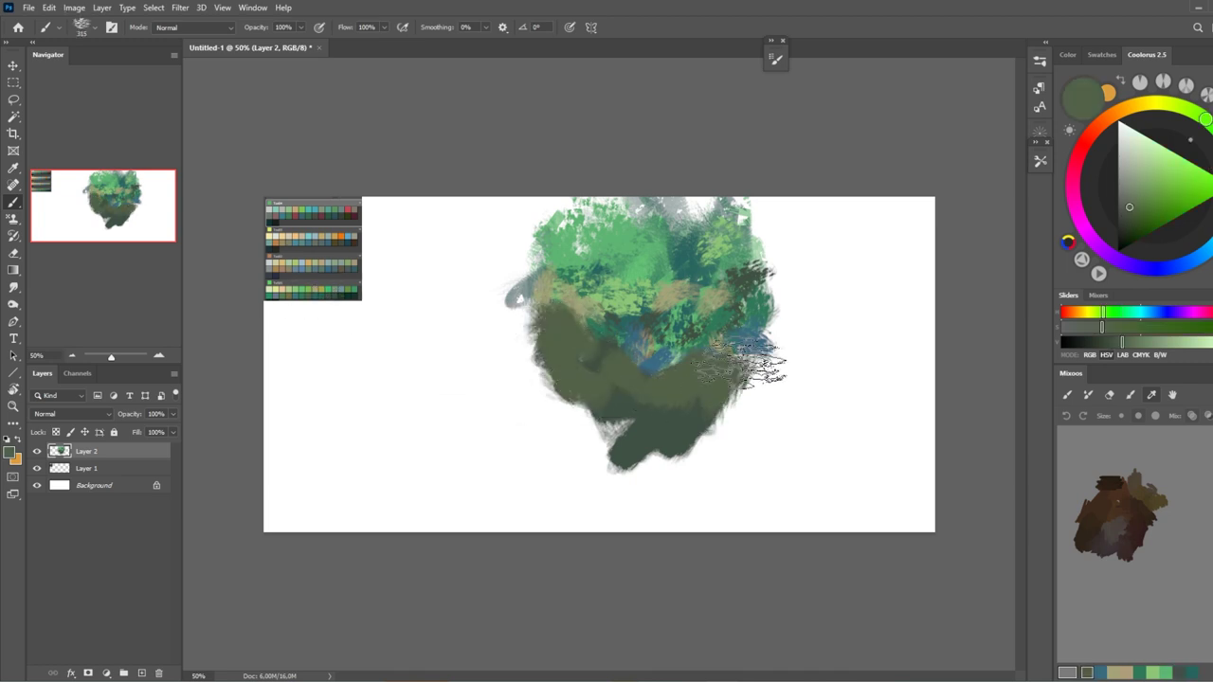
key(bracketright)
key(bracketright)
key(bracketright)
key(bracketleft)
key(bracketleft)
key(bracketleft)
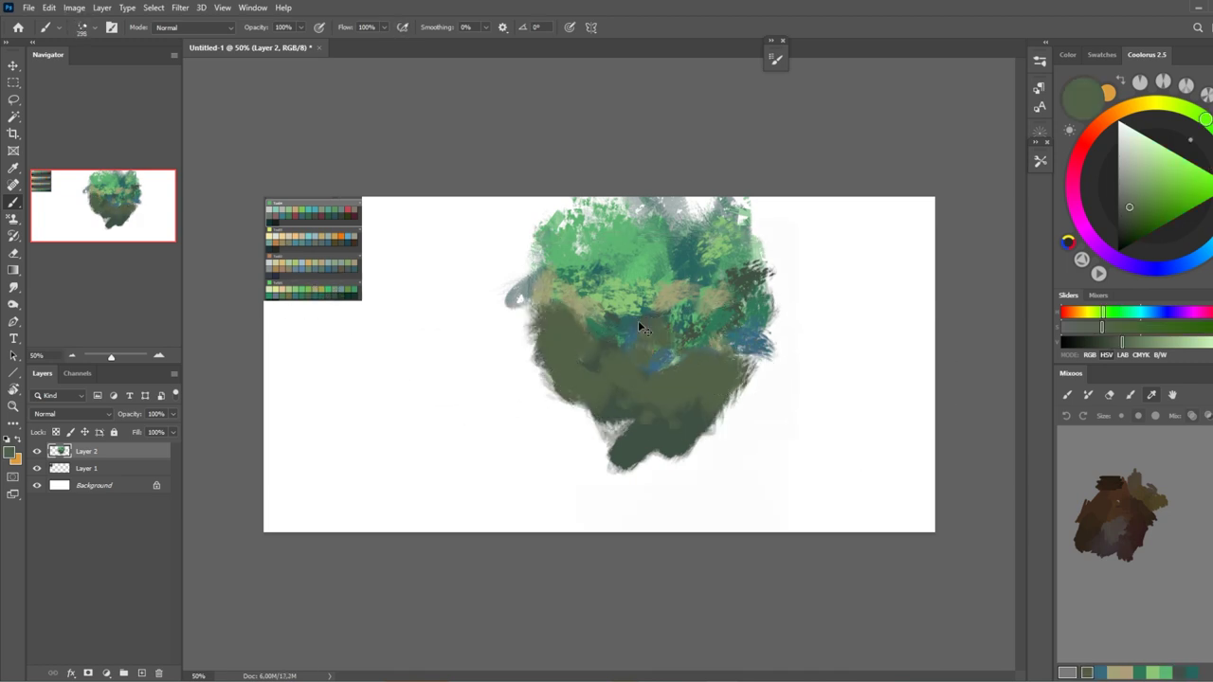
alt+click(569, 330)
mouse_move(530, 370)
mouse_down()
mouse_move(633, 445)
mouse_move(663, 517)
mouse_up()
drag(749, 284, 805, 397)
Step: Add blue-grey, mid-green and dark strokes on the left and right sides
alt+click(292, 271)
drag(535, 341, 587, 408)
alt+click(680, 279)
drag(597, 351, 654, 407)
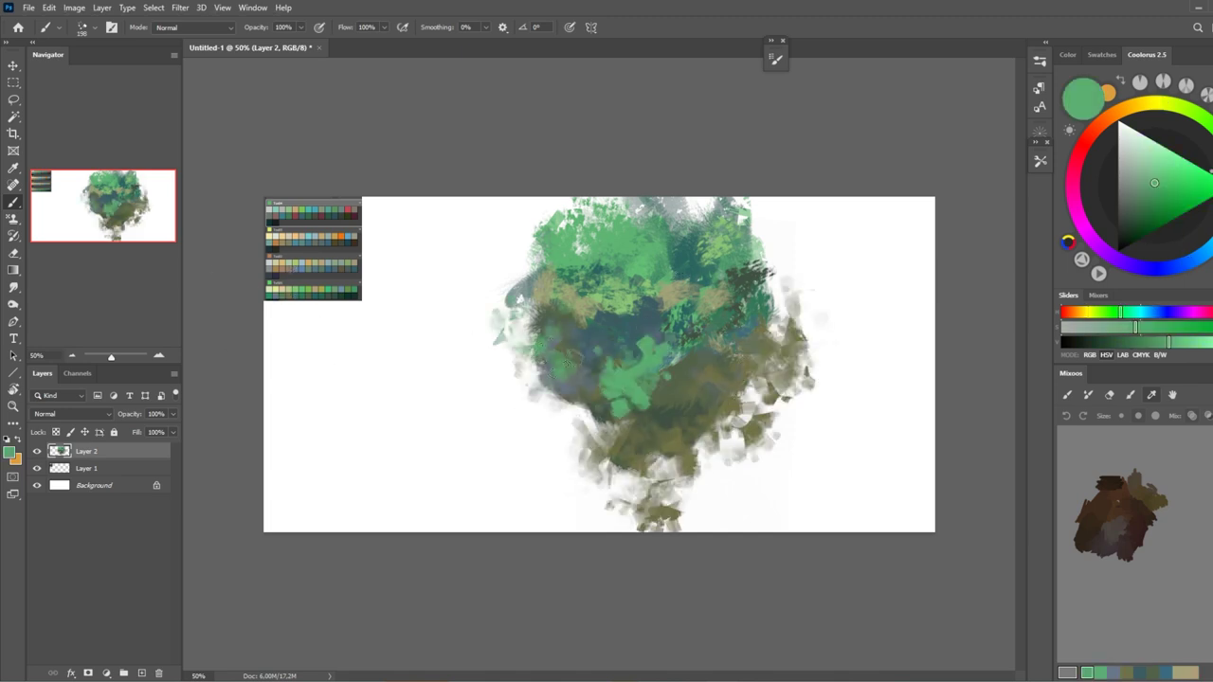
alt+click(354, 290)
drag(701, 332, 806, 379)
drag(569, 313, 663, 383)
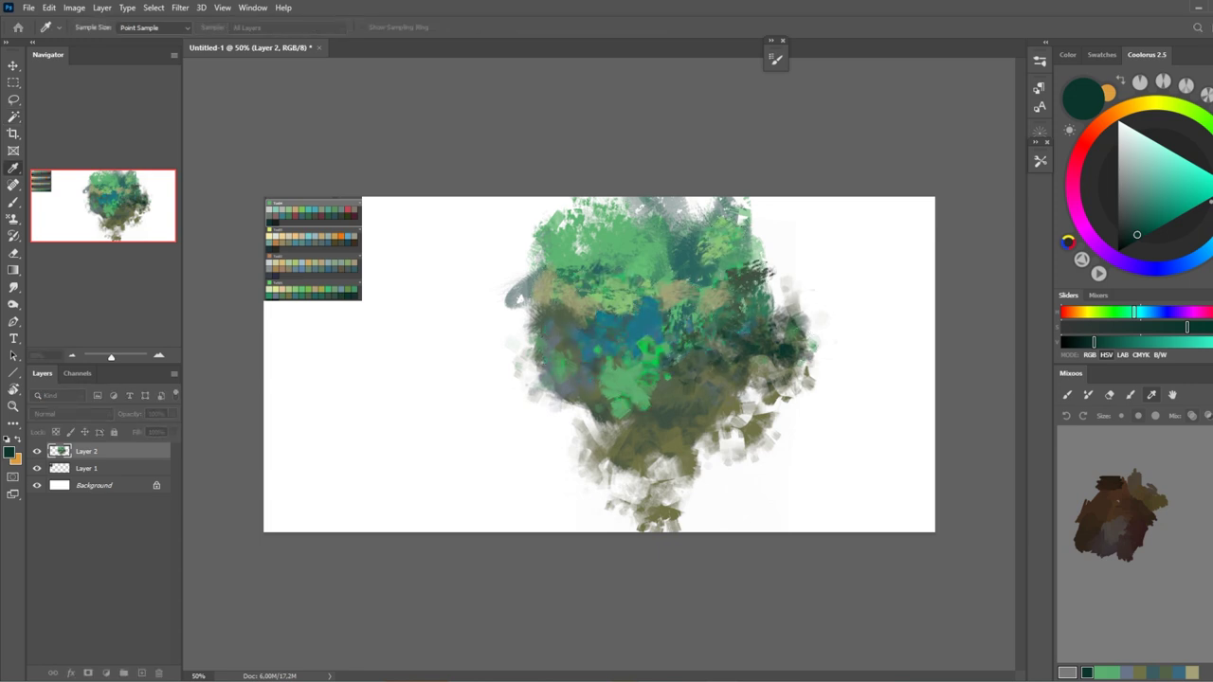
Step: Apply a Color Balance adjustment to the painting
key(w)
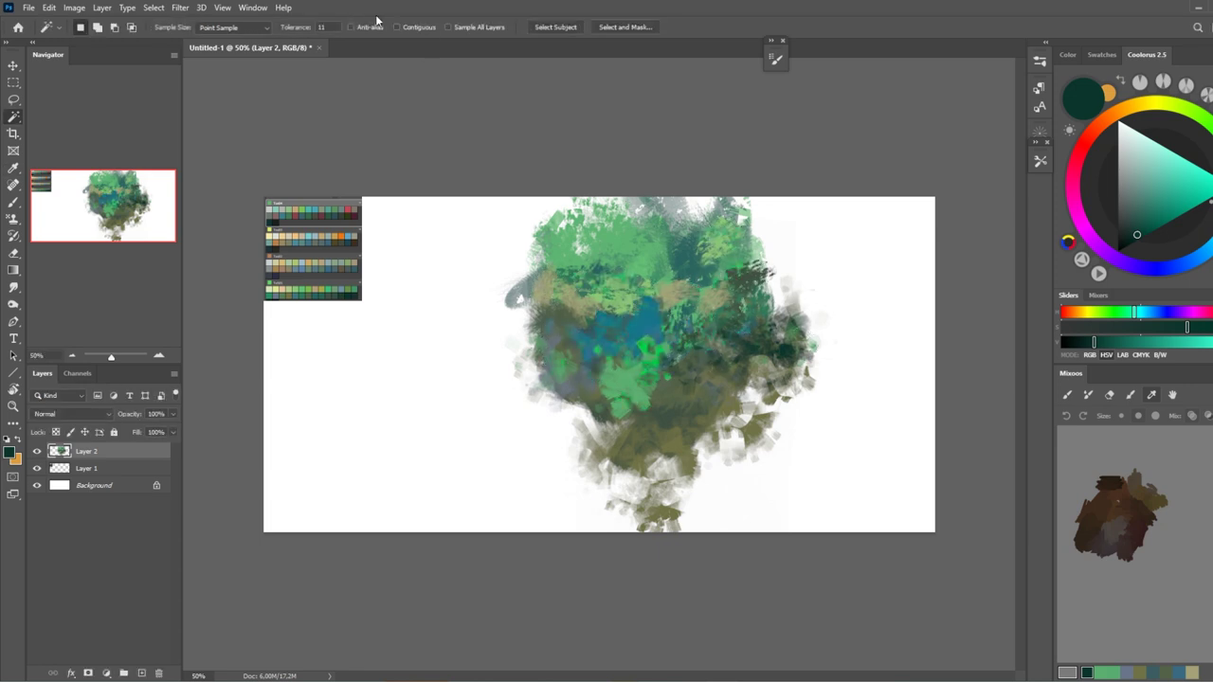
key(ctrl+b)
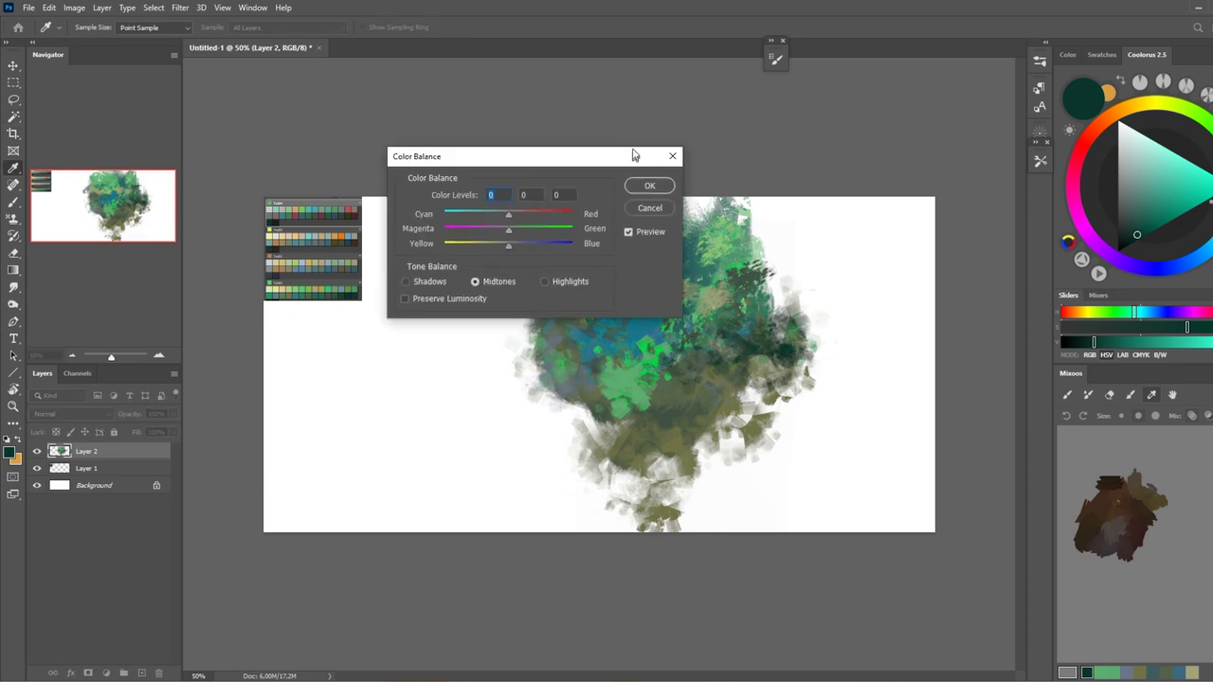
click(630, 102)
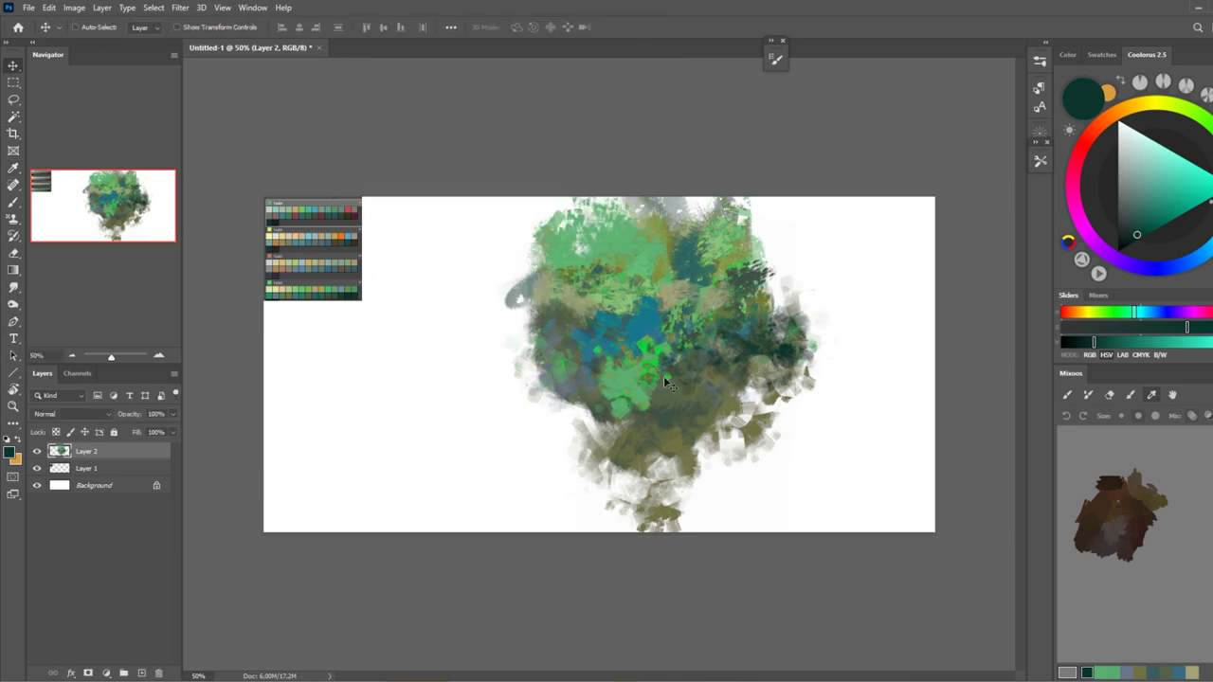
Step: Dab dark green and olive strokes across the lower part of the tree
alt+click(345, 284)
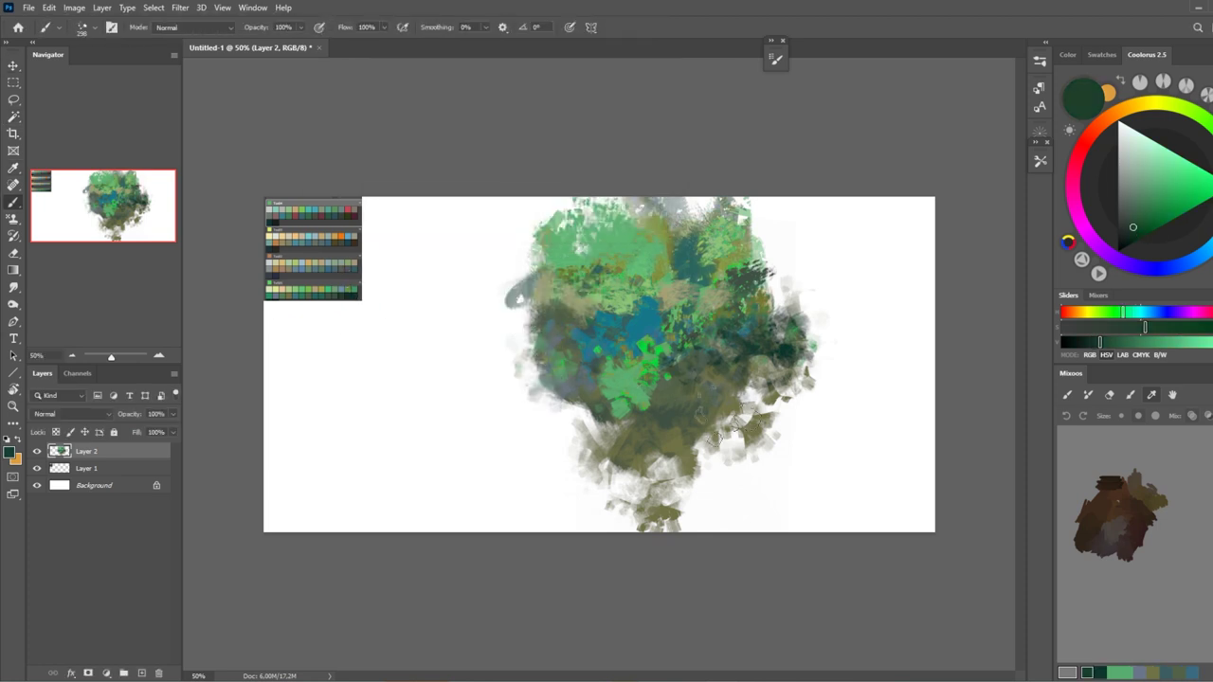
drag(720, 417, 805, 397)
drag(569, 426, 621, 459)
mouse_move(749, 398)
mouse_down()
mouse_move(788, 416)
mouse_move(664, 341)
mouse_up()
drag(711, 446, 606, 512)
drag(511, 474, 644, 455)
mouse_move(550, 426)
mouse_down()
mouse_move(623, 443)
mouse_move(587, 474)
mouse_move(531, 446)
mouse_up()
Step: Choose a large textured brush tip in the brush settings
click(775, 59)
click(627, 166)
click(775, 58)
key(F5)
key(F5)
Step: Paint light-green and olive strokes mid-right and teal strokes at the bottom
alt+click(654, 341)
mouse_move(606, 379)
mouse_down()
mouse_move(739, 341)
mouse_move(725, 398)
mouse_up()
alt+click(749, 417)
drag(796, 426, 805, 322)
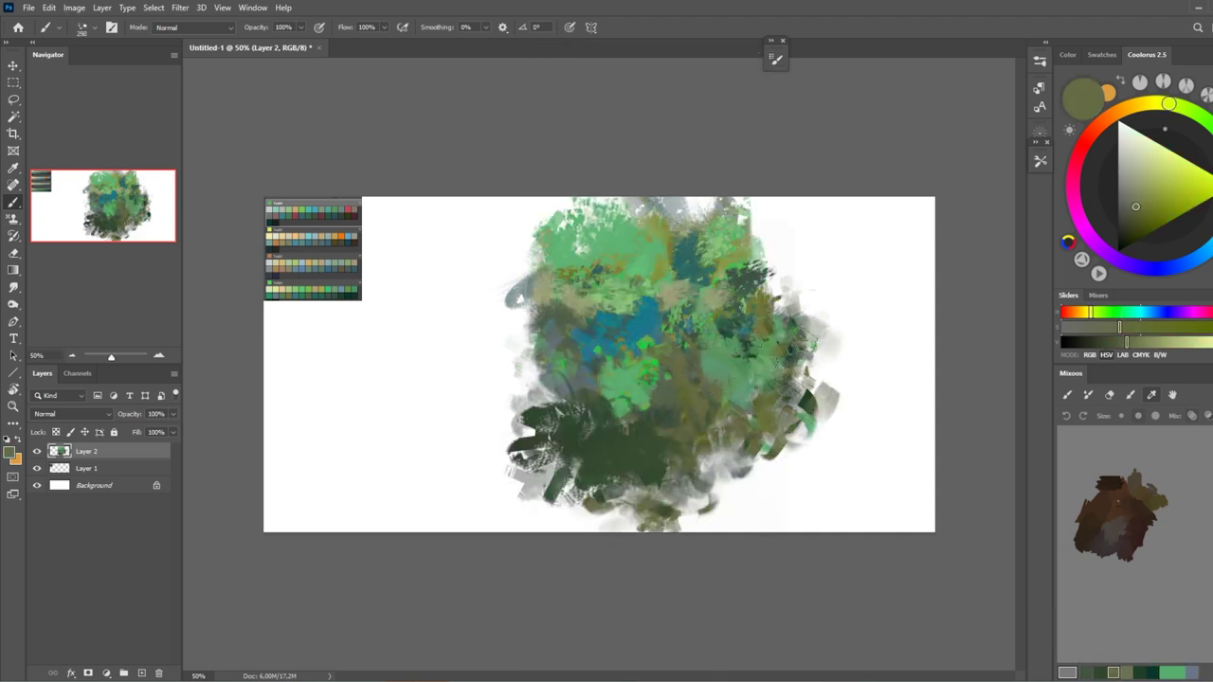
alt+click(644, 312)
mouse_move(568, 426)
mouse_down()
mouse_move(654, 445)
mouse_move(512, 512)
mouse_up()
alt+click(652, 450)
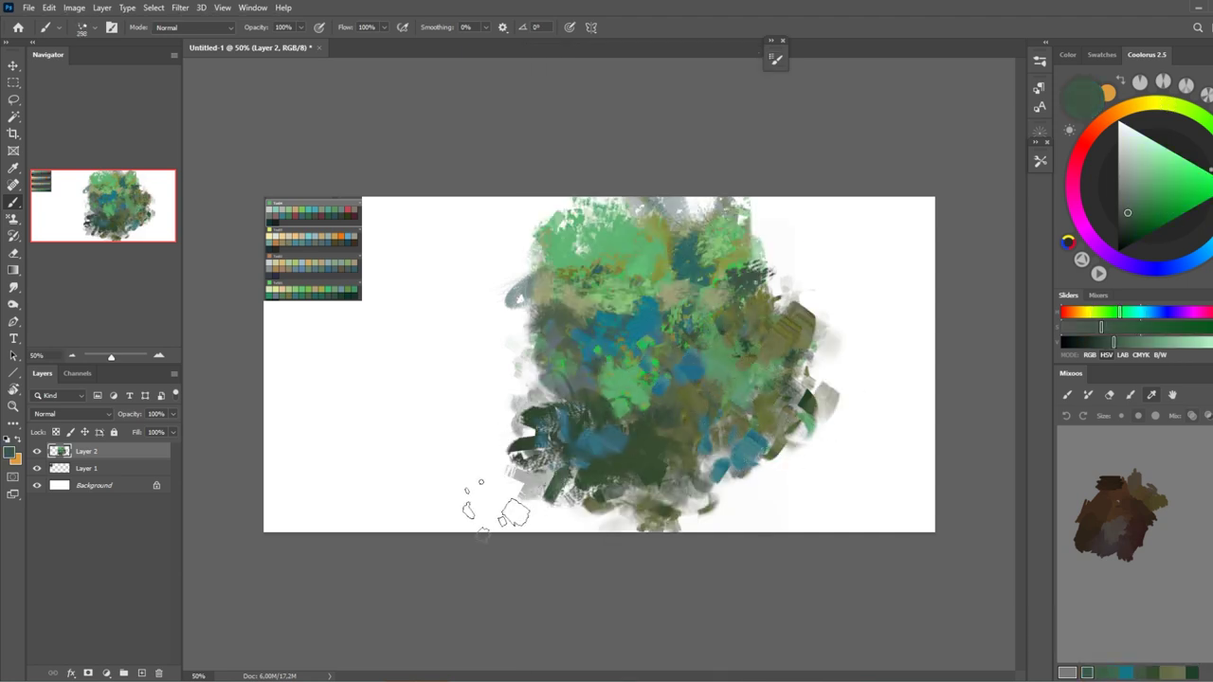
Step: Erase paint along the lower-left, right and top edges of the mass
key(e)
mouse_move(511, 350)
mouse_down()
mouse_move(544, 408)
mouse_move(569, 407)
mouse_up()
mouse_move(796, 312)
mouse_down()
mouse_move(758, 388)
mouse_move(834, 341)
mouse_move(767, 379)
mouse_move(777, 454)
mouse_up()
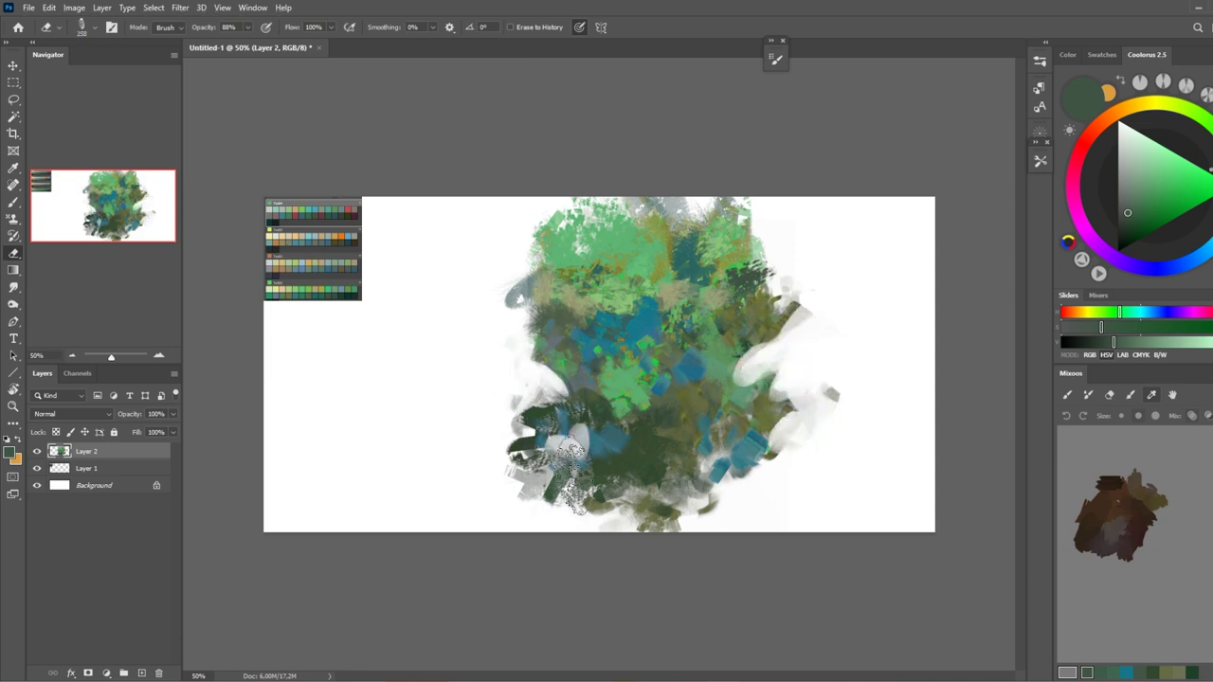
drag(569, 426, 578, 502)
drag(578, 209, 625, 204)
Step: Warp the painting layer, pulling its top upward
key(ctrl+t)
click(554, 28)
mouse_move(597, 299)
mouse_down()
mouse_move(779, 351)
mouse_move(564, 427)
mouse_up()
key(Return)
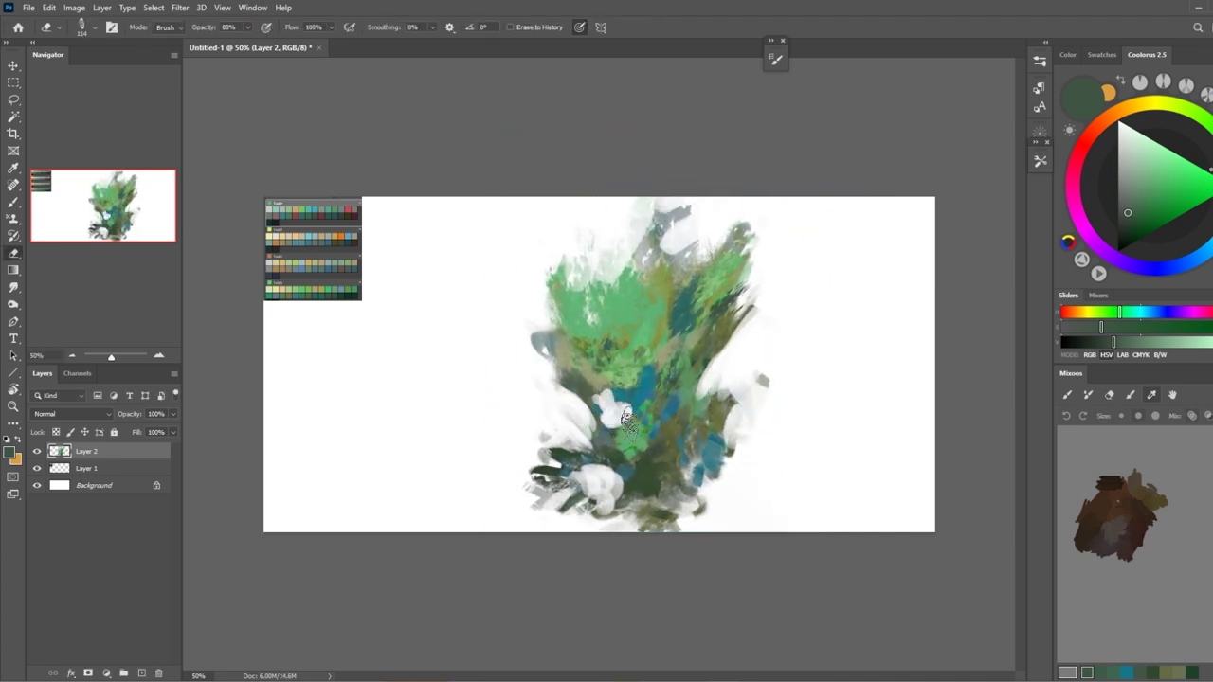
Step: Erase white gaps through the centre, sides and lower left of the tree
drag(749, 398, 682, 455)
drag(767, 379, 683, 445)
mouse_move(588, 458)
mouse_down()
mouse_move(616, 445)
mouse_move(630, 474)
mouse_move(554, 407)
mouse_up()
drag(540, 455, 654, 462)
Step: Crop to extend the canvas upward above the painting
key(c)
drag(654, 197, 653, 141)
key(Return)
Step: Fill the new canvas strip with white and move Layer 2's painting upward
click(70, 495)
key(d)
key(ctrl+BackSpace)
click(86, 452)
drag(578, 332, 582, 262)
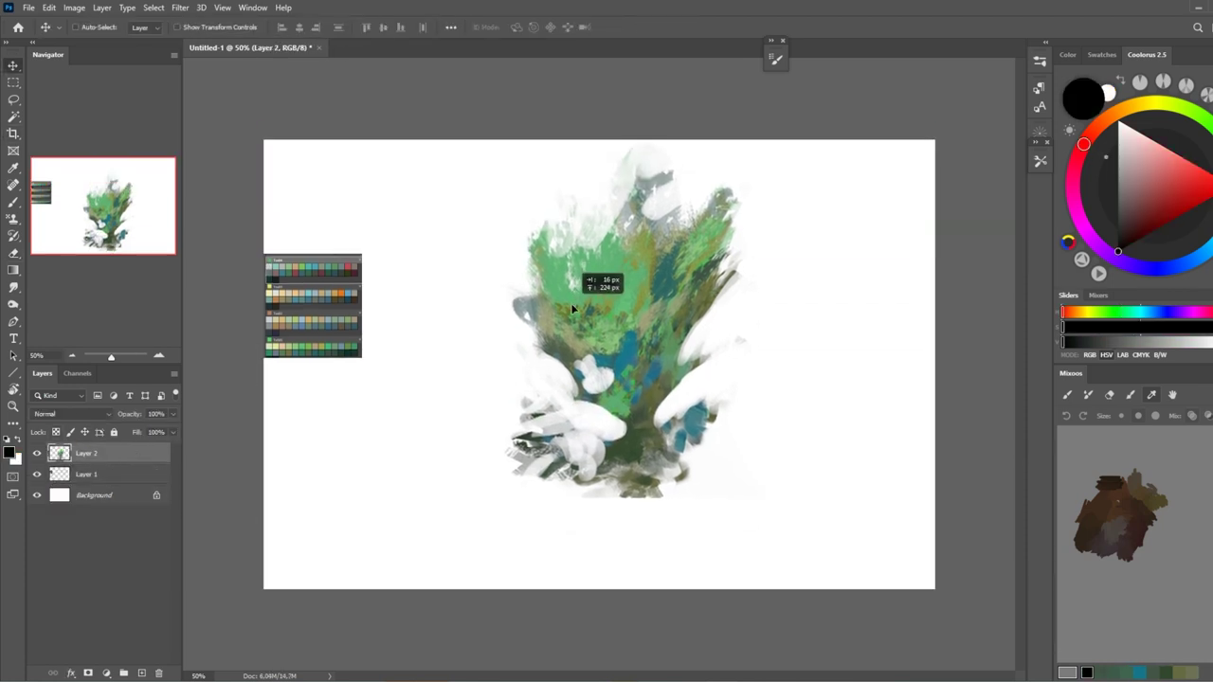
Step: Paint dark green at the tree's base and erase stray grey strokes nearby
key(b)
alt+click(630, 473)
mouse_move(578, 493)
mouse_down()
mouse_move(659, 445)
mouse_move(720, 455)
mouse_up()
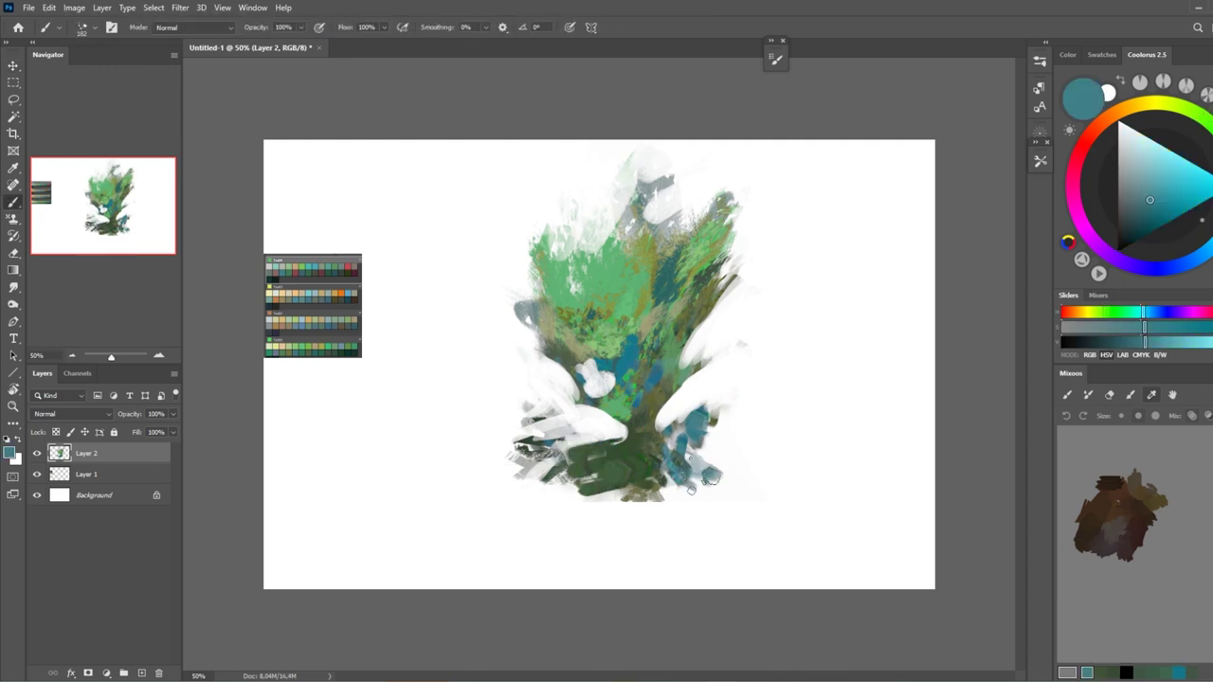
drag(649, 497, 724, 445)
key(e)
mouse_move(578, 455)
mouse_down()
mouse_move(553, 441)
mouse_move(569, 464)
mouse_up()
key(b)
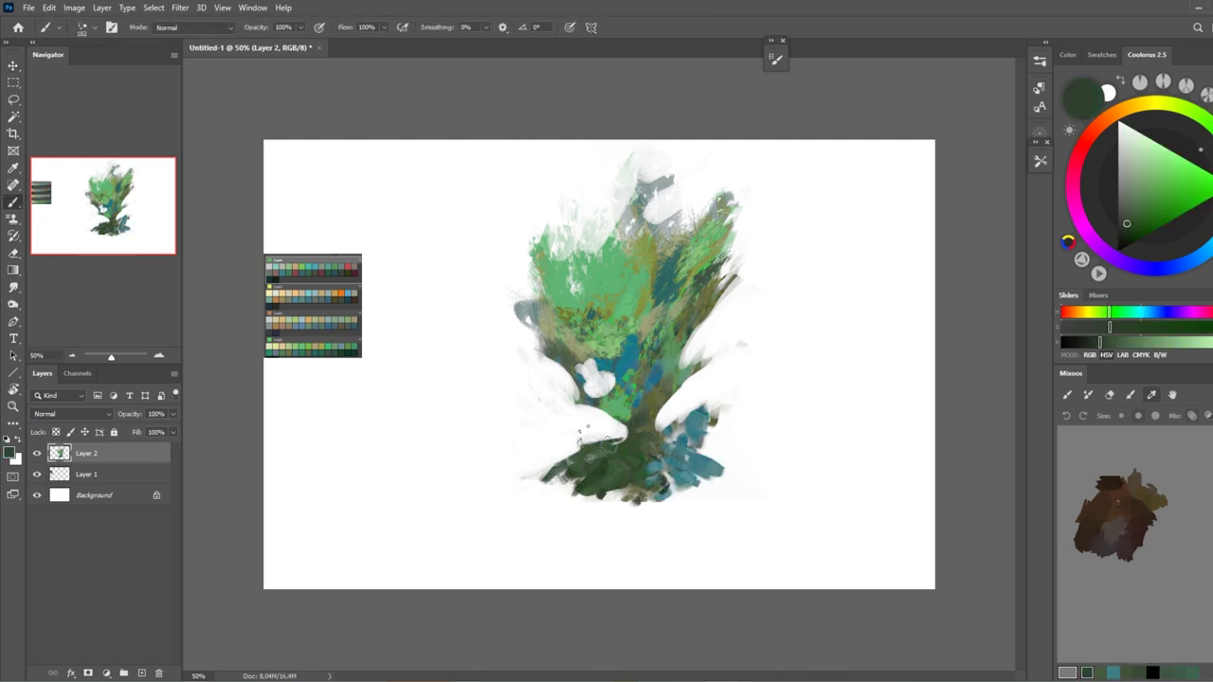
Step: Add dark teal and light-green strokes across the middle and upper-right foliage
alt+click(351, 347)
mouse_move(697, 379)
mouse_down()
mouse_move(630, 427)
mouse_move(597, 407)
mouse_move(644, 331)
mouse_move(669, 344)
mouse_move(592, 299)
mouse_up()
alt+click(668, 349)
drag(569, 351, 664, 237)
drag(606, 322, 655, 378)
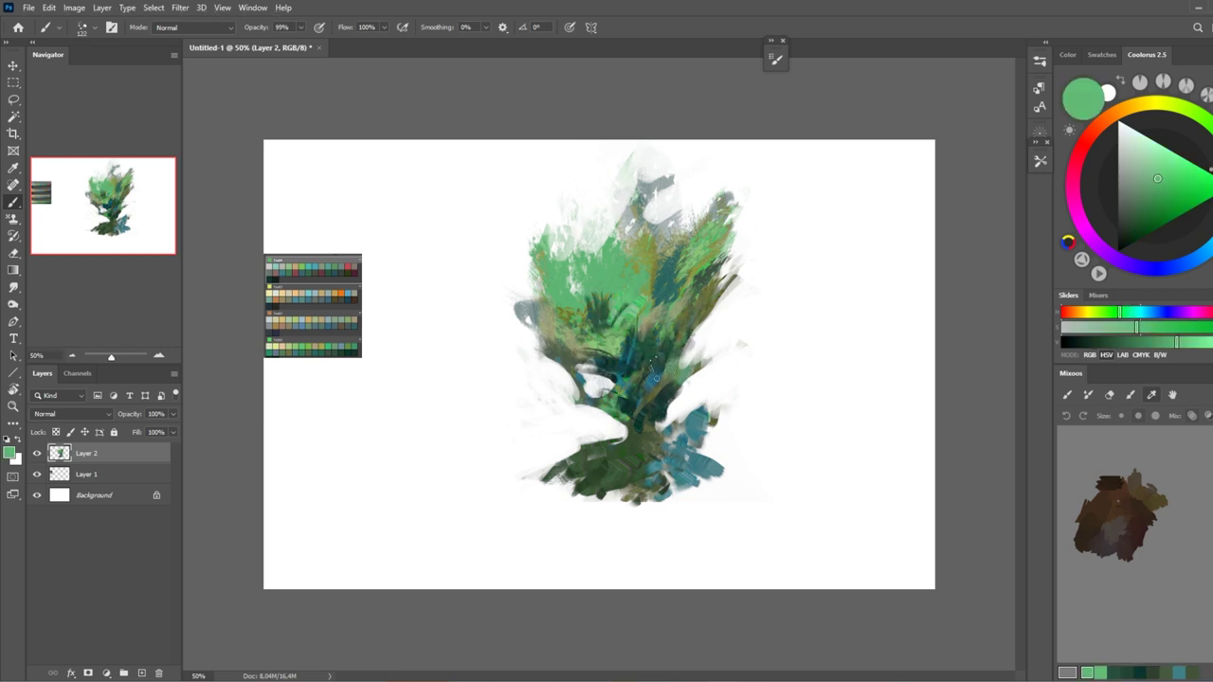
mouse_move(663, 284)
mouse_down()
mouse_move(692, 237)
mouse_move(691, 333)
mouse_up()
alt+click(630, 271)
Step: Erase white gaps beside the trunk and clean the tree's left and top edges
key(e)
drag(675, 435, 663, 360)
drag(673, 403, 653, 352)
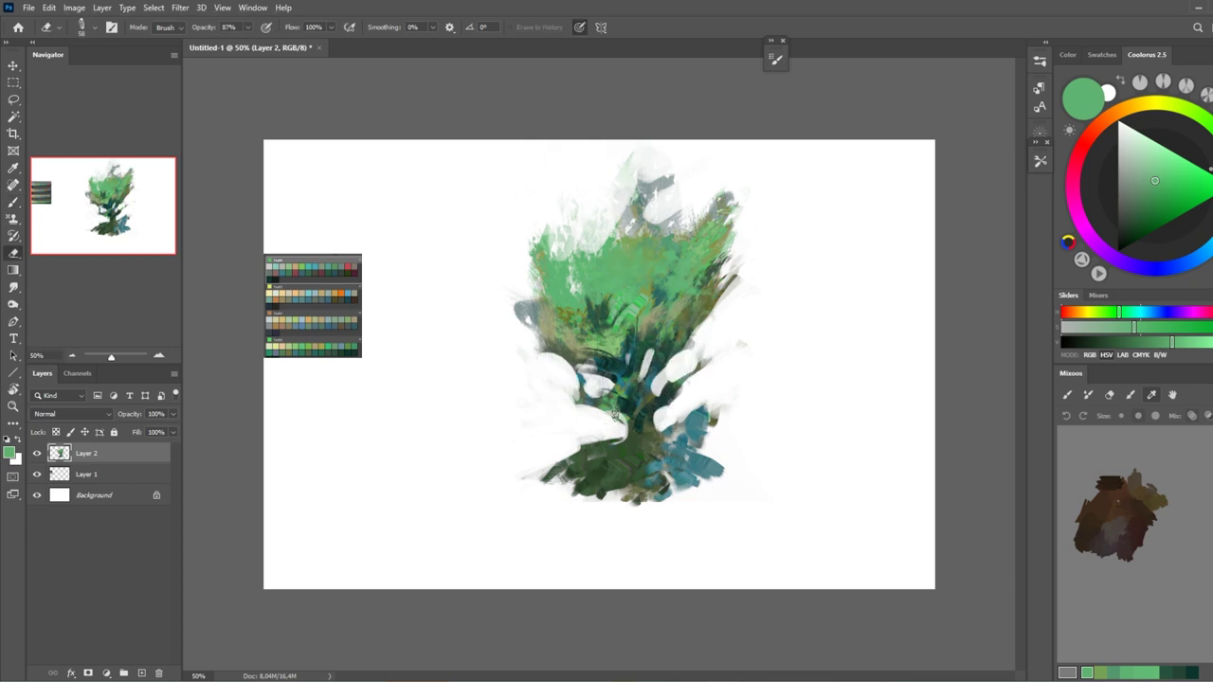
drag(505, 324, 517, 294)
drag(641, 143, 628, 195)
Step: Warp the crown up and to the right into a wind-swept lean
key(ctrl+t)
drag(644, 284, 644, 360)
mouse_move(745, 102)
mouse_down()
mouse_move(678, 289)
mouse_move(834, 368)
mouse_up()
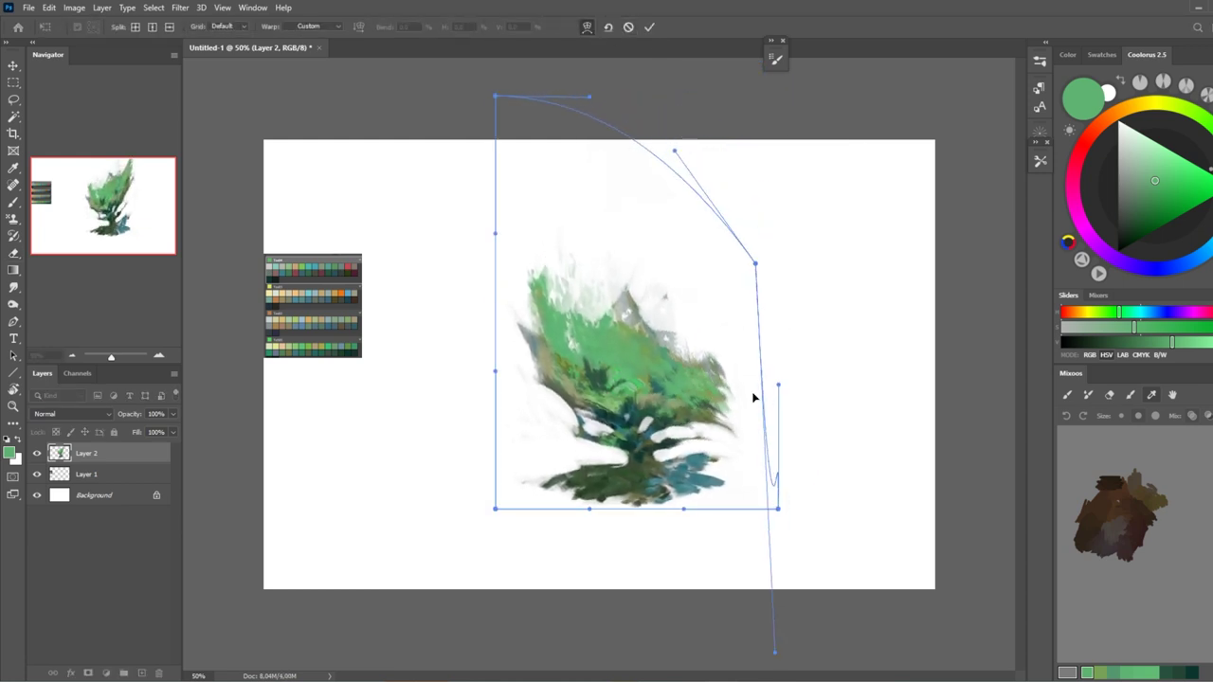
drag(599, 364, 796, 281)
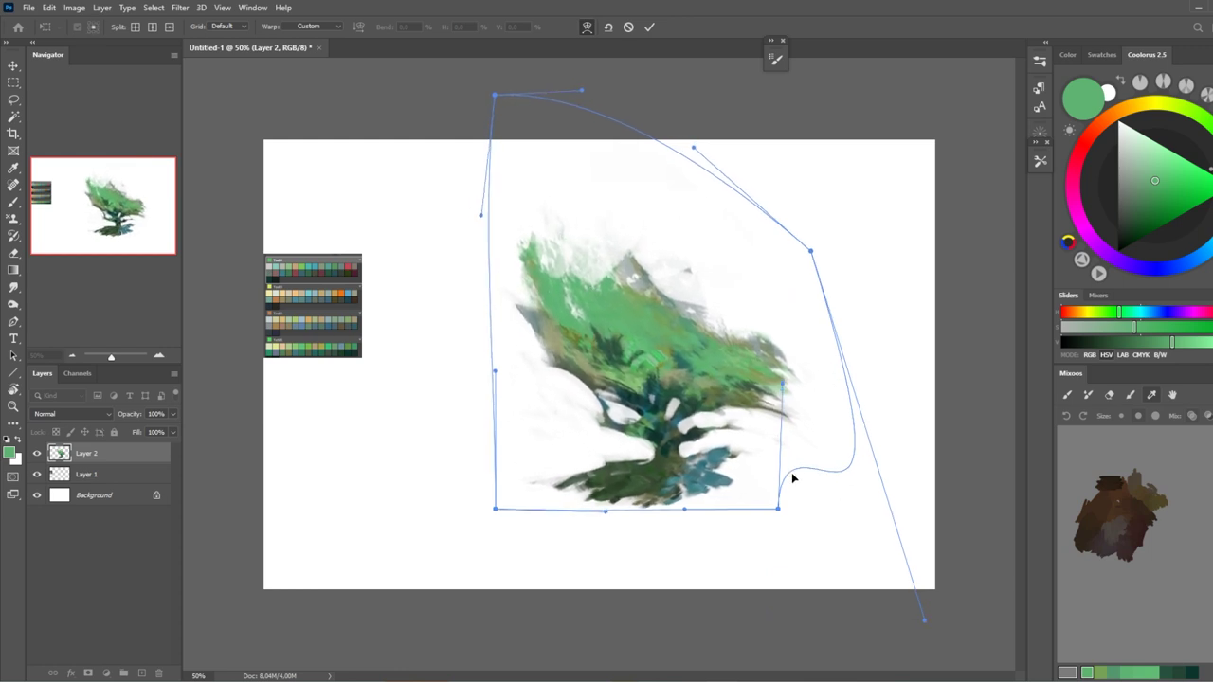
key(Return)
key(b)
alt+click(701, 479)
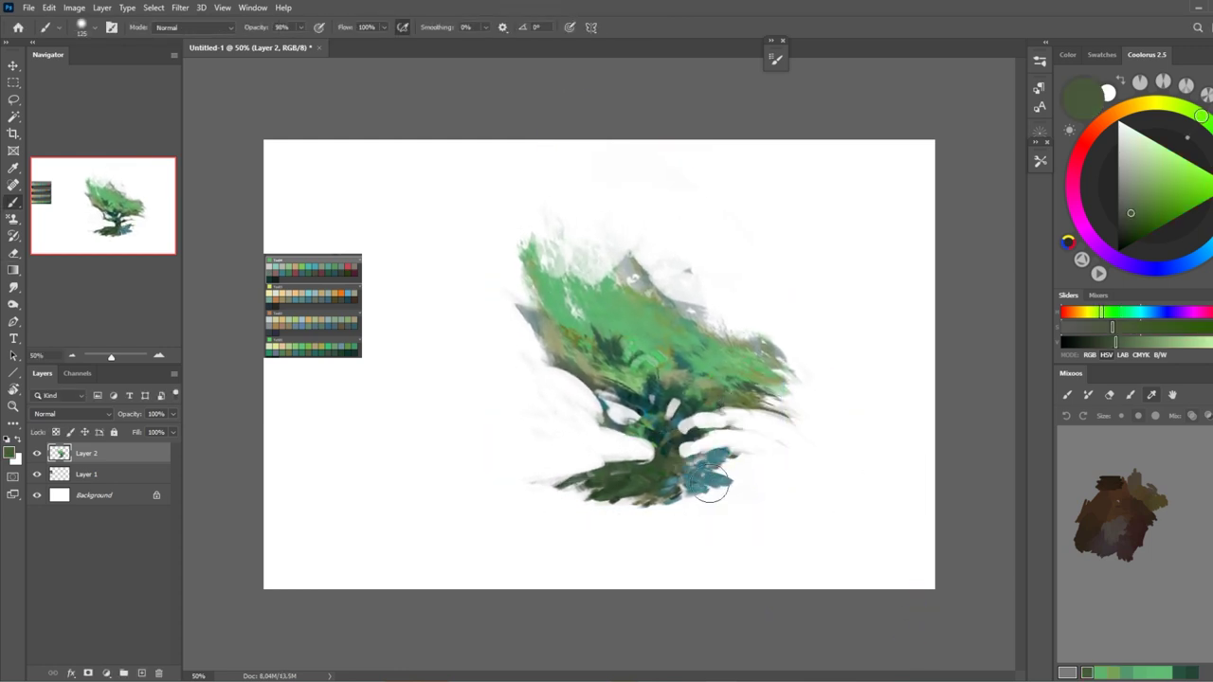
Step: Sample teal and lighter greens from the canopy, alternating painting and erasing
alt+click(725, 470)
key(e)
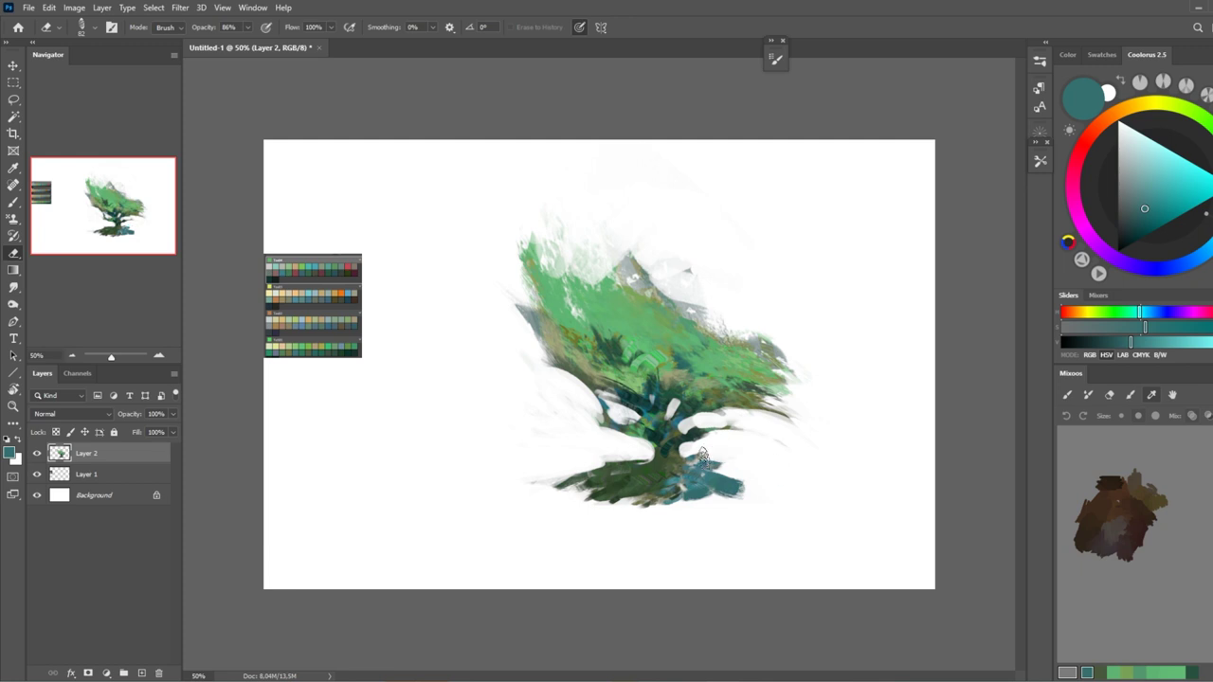
key(b)
alt+click(635, 283)
alt+click(677, 362)
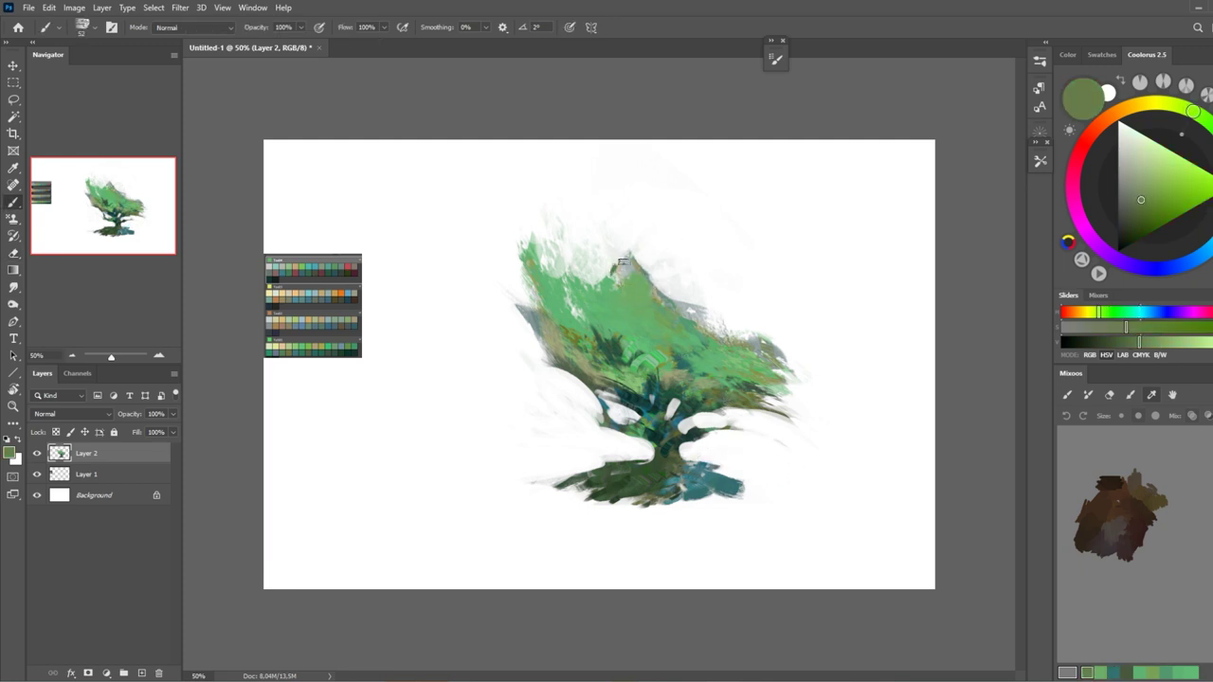
alt+click(616, 274)
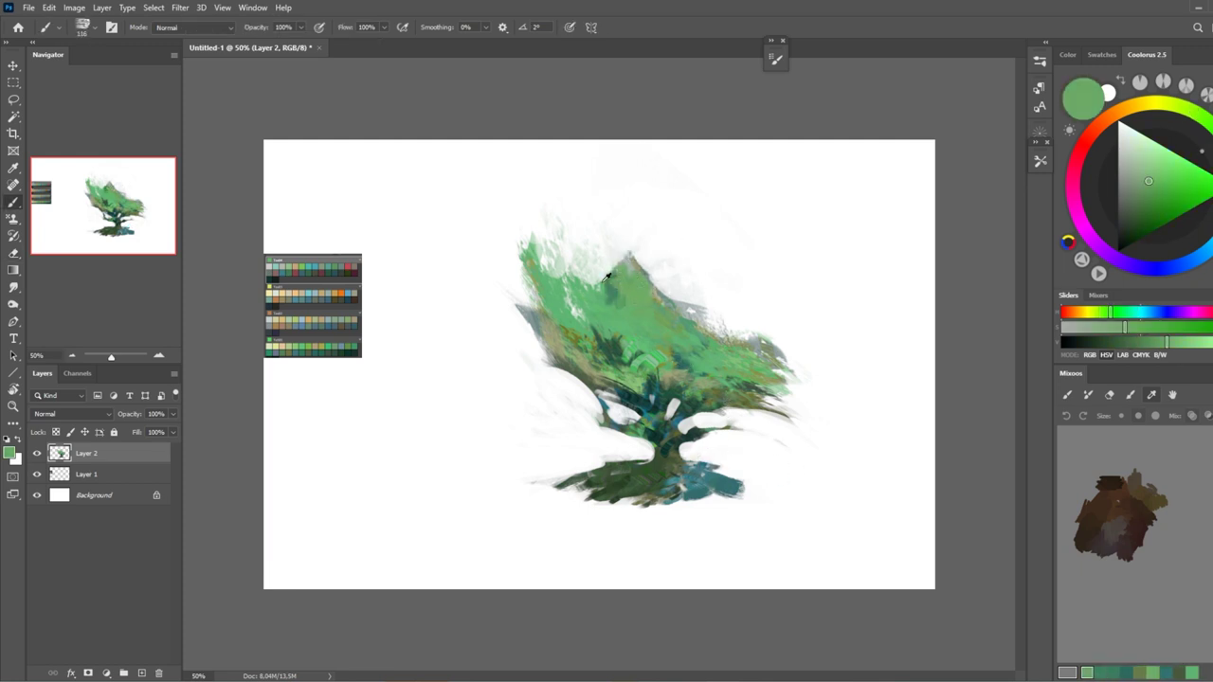
key(e)
key(b)
Step: Sample darker greens, muted olive and dark teal to paint into the lower tree
alt+click(616, 386)
alt+click(595, 361)
alt+click(669, 426)
alt+click(674, 421)
alt+click(705, 418)
key(e)
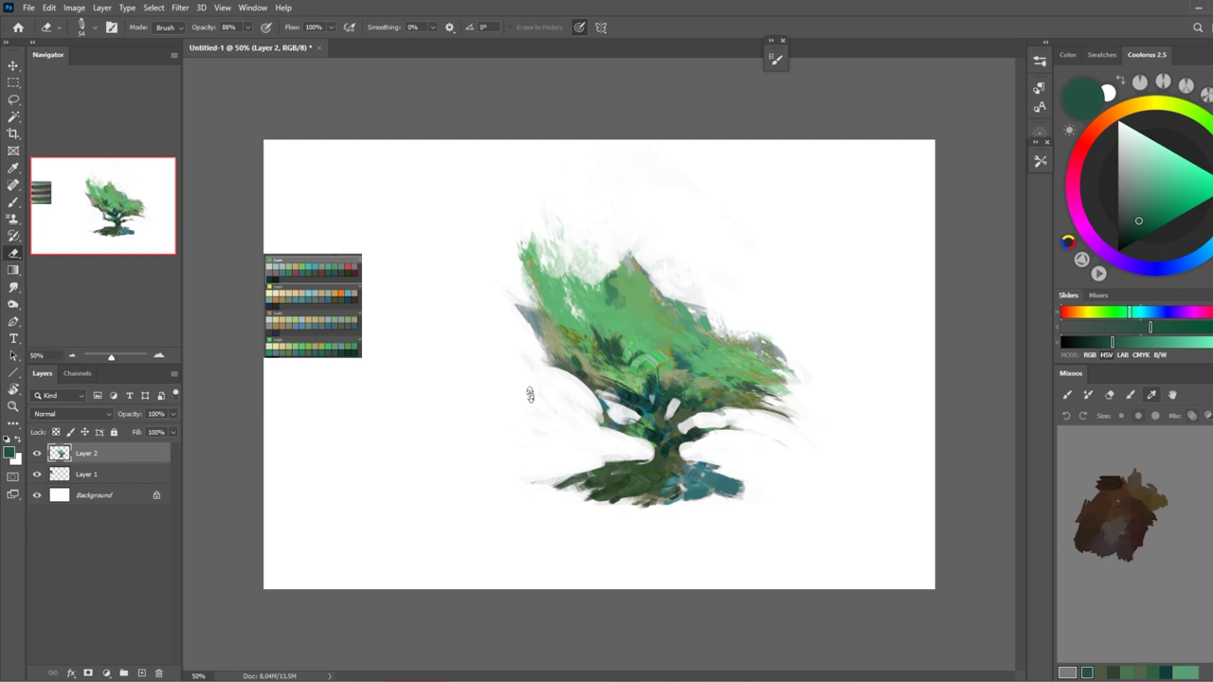
key(b)
Step: Touch up the trunk with lighter olive, dark teal and olive, alternating with erasing
alt+click(716, 427)
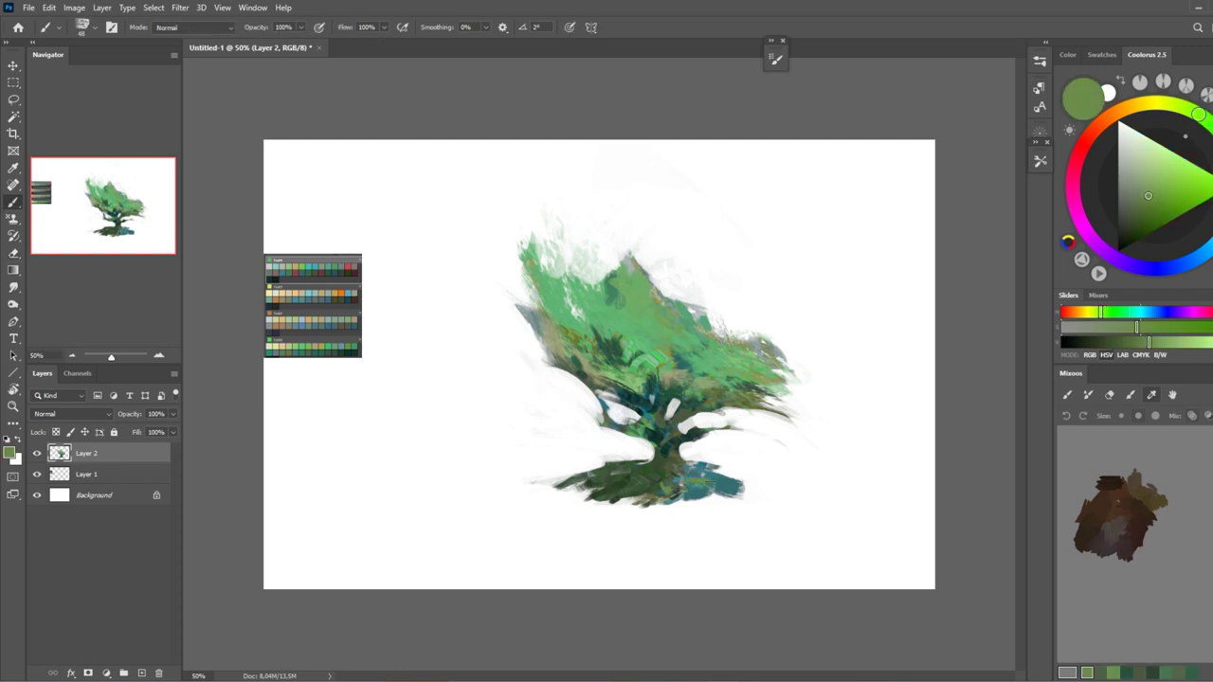
alt+click(706, 431)
key(e)
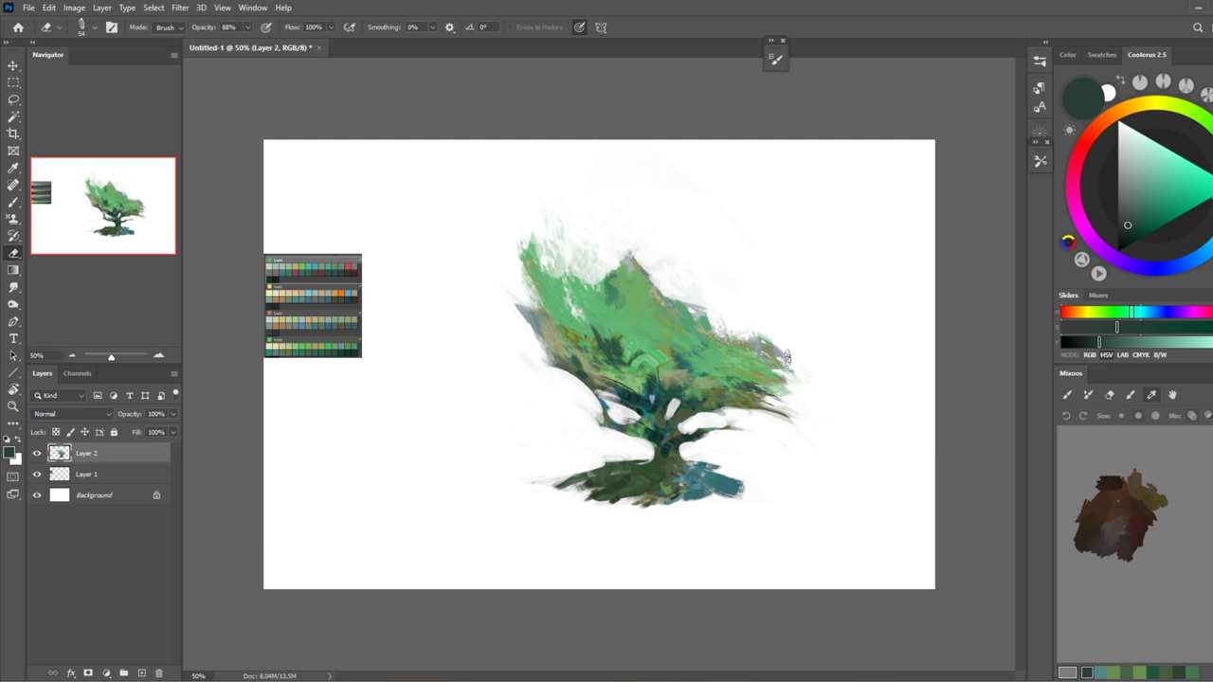
key(b)
alt+click(735, 419)
key(e)
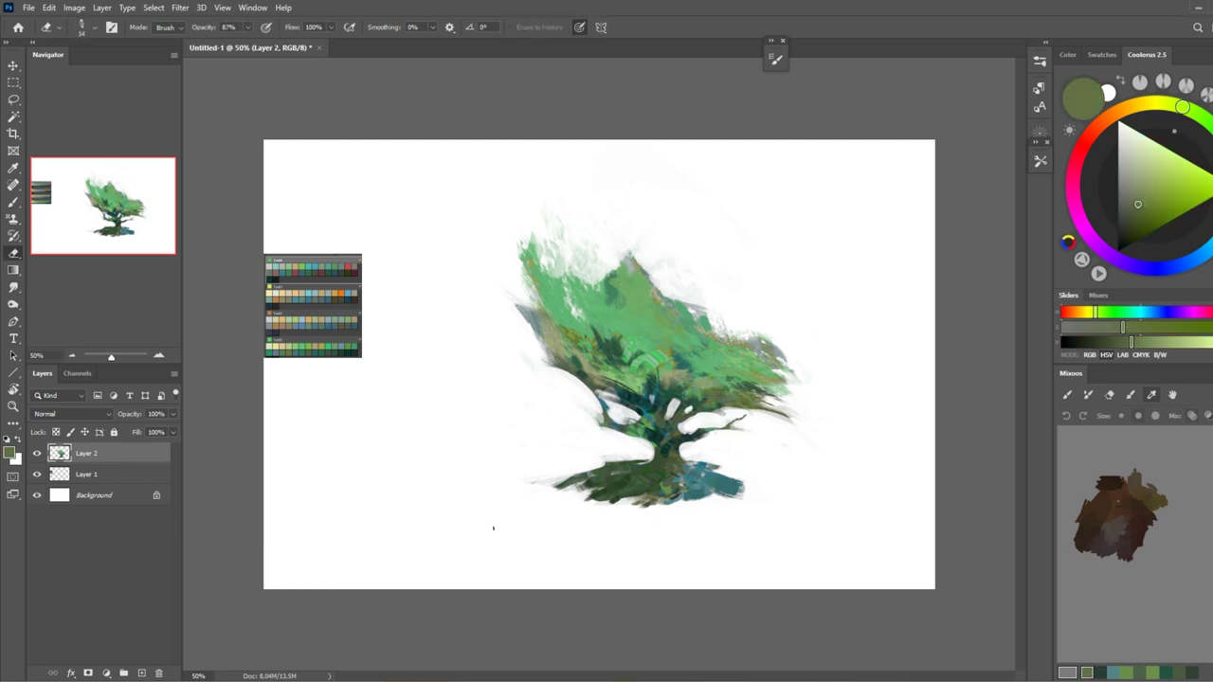
key(b)
Step: Paint light leaf greens into the crown and dark teal trunk shadows
alt+click(647, 275)
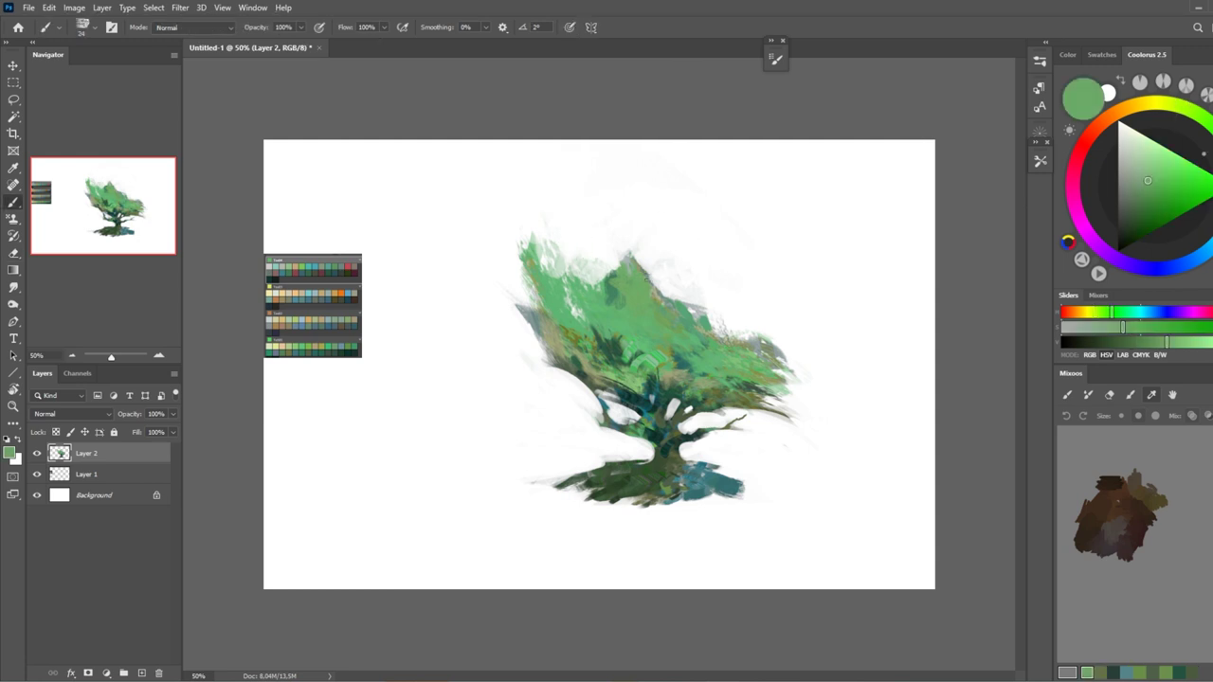
alt+click(700, 278)
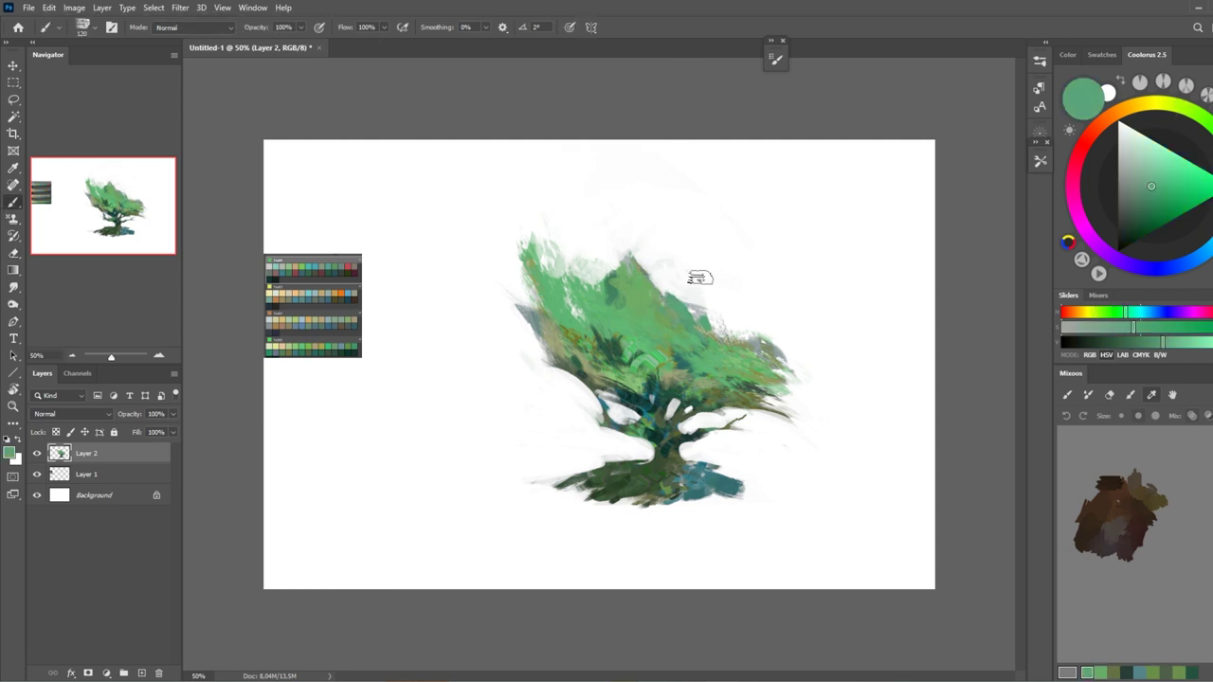
alt+click(654, 388)
alt+click(573, 327)
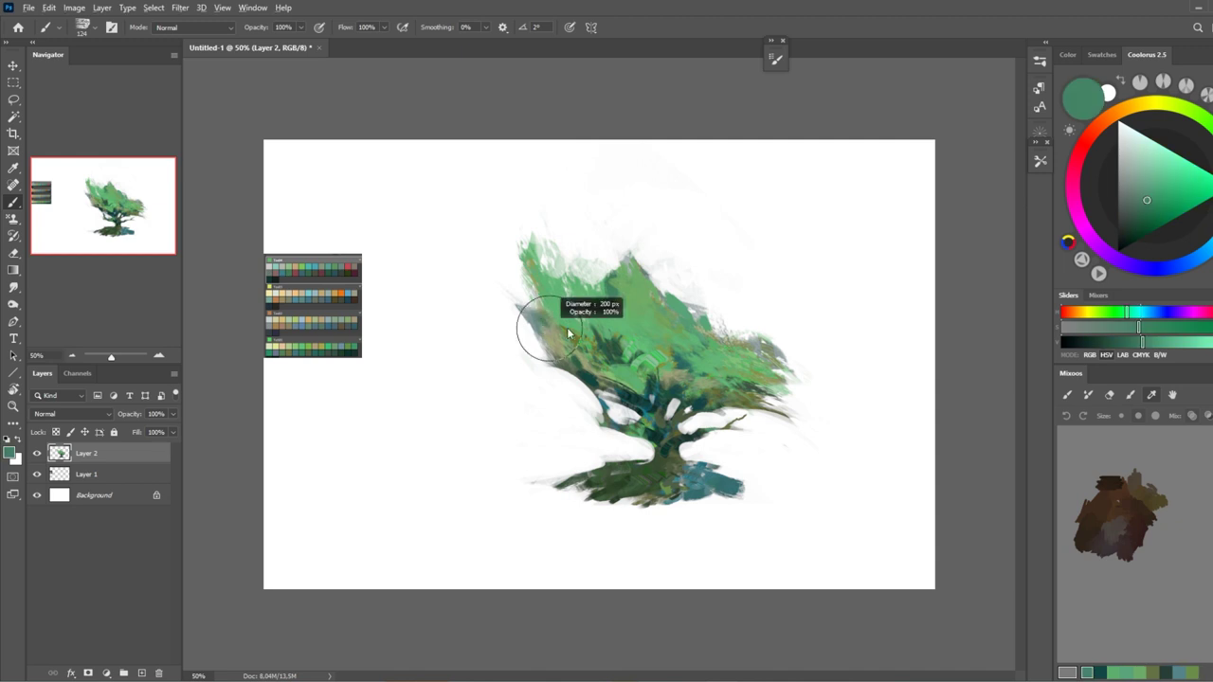
alt+click(632, 393)
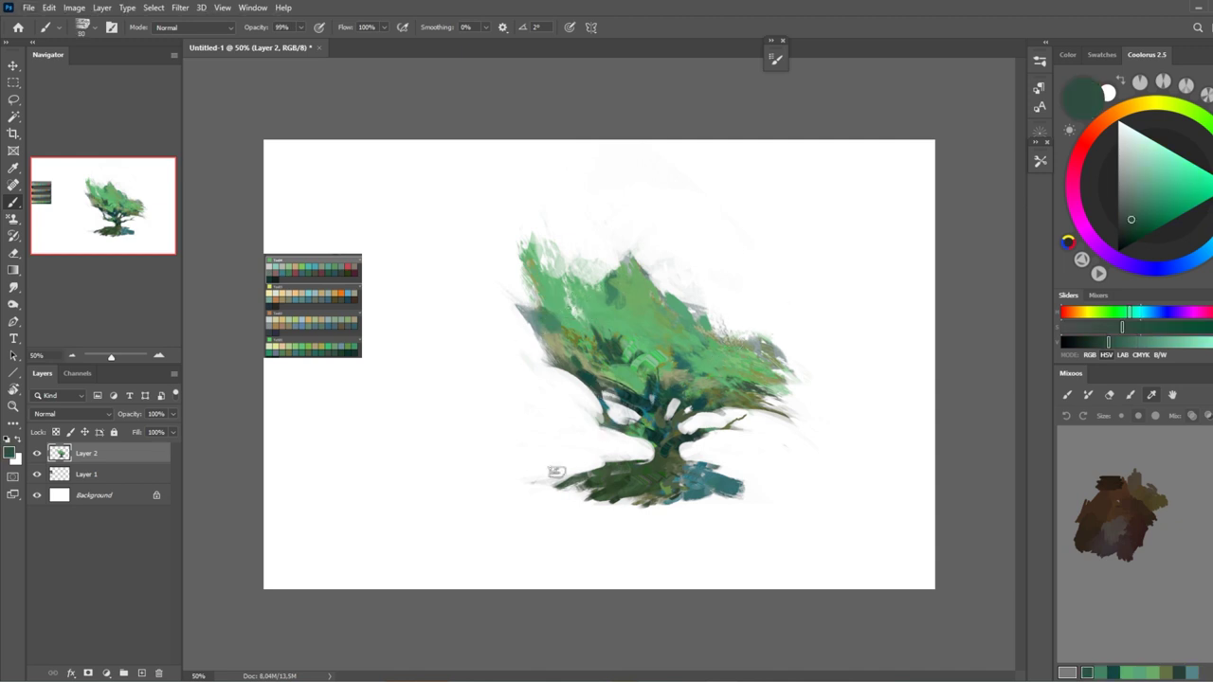
Step: Dab brown and olive tones from Coolorus onto the trunk
click(1121, 110)
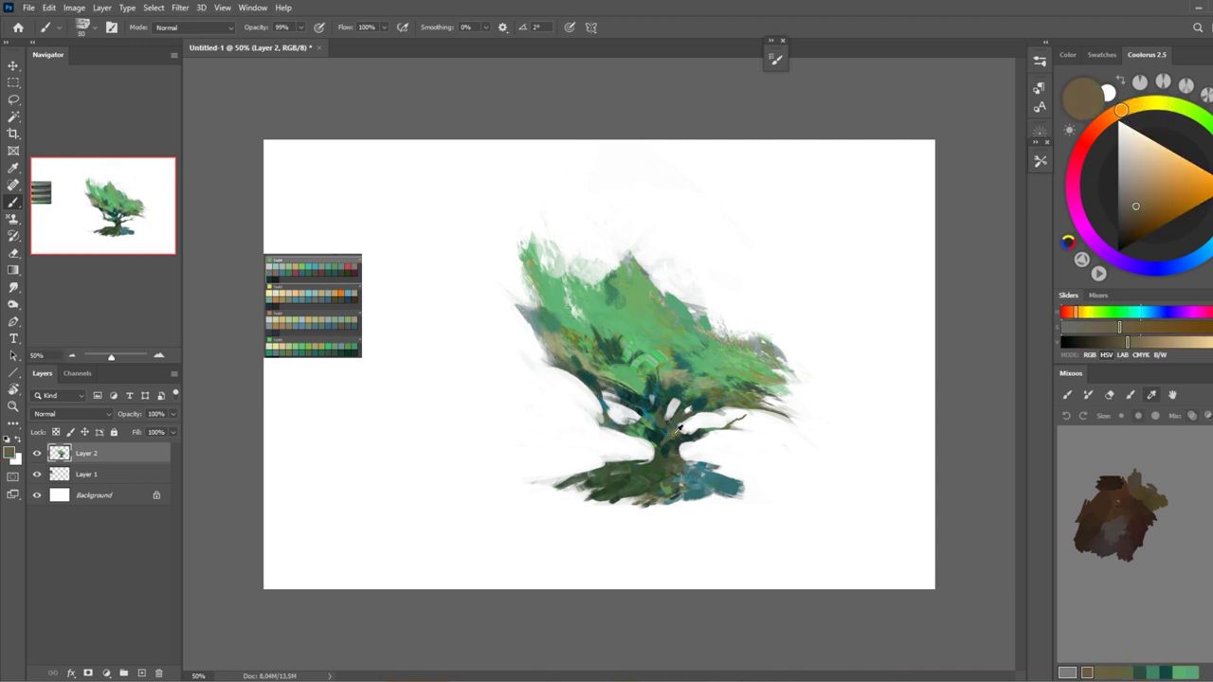
click(1150, 197)
click(673, 453)
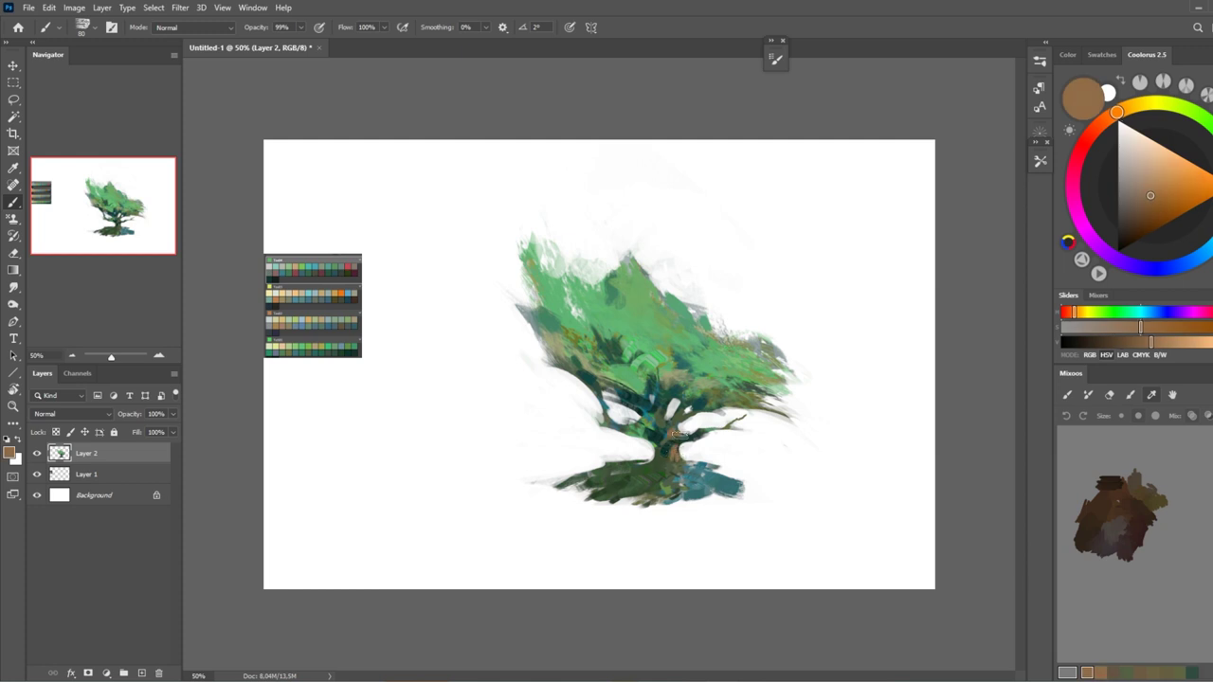
alt+click(676, 432)
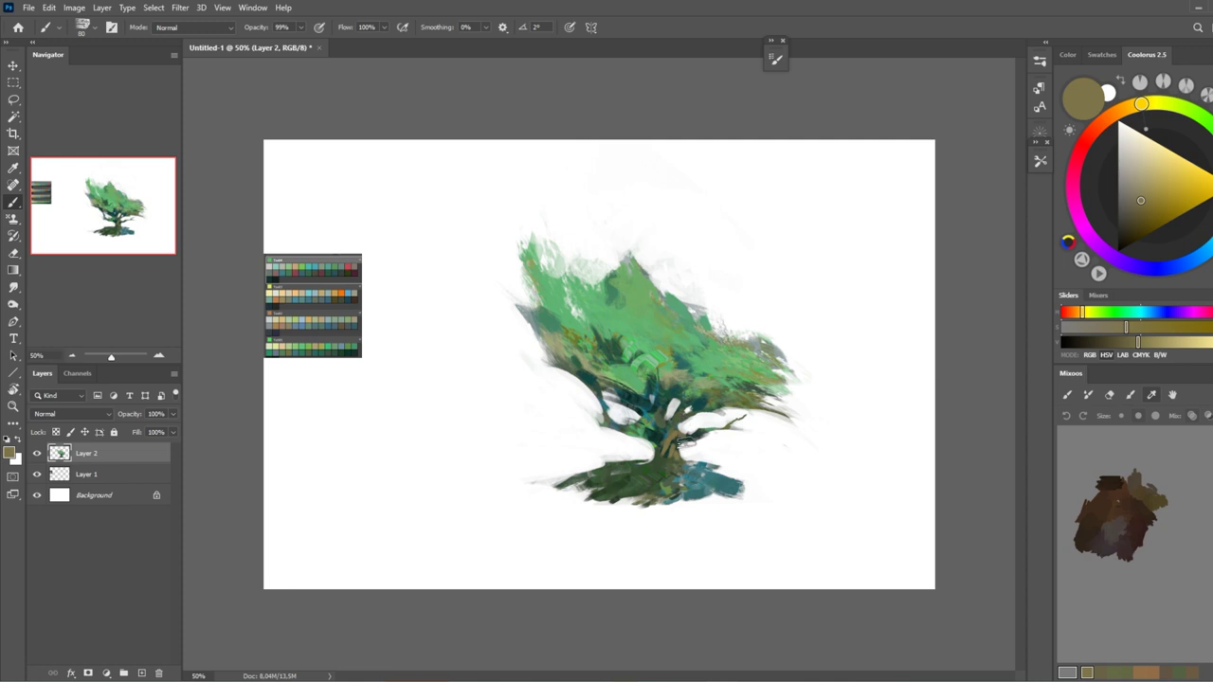
alt+click(665, 454)
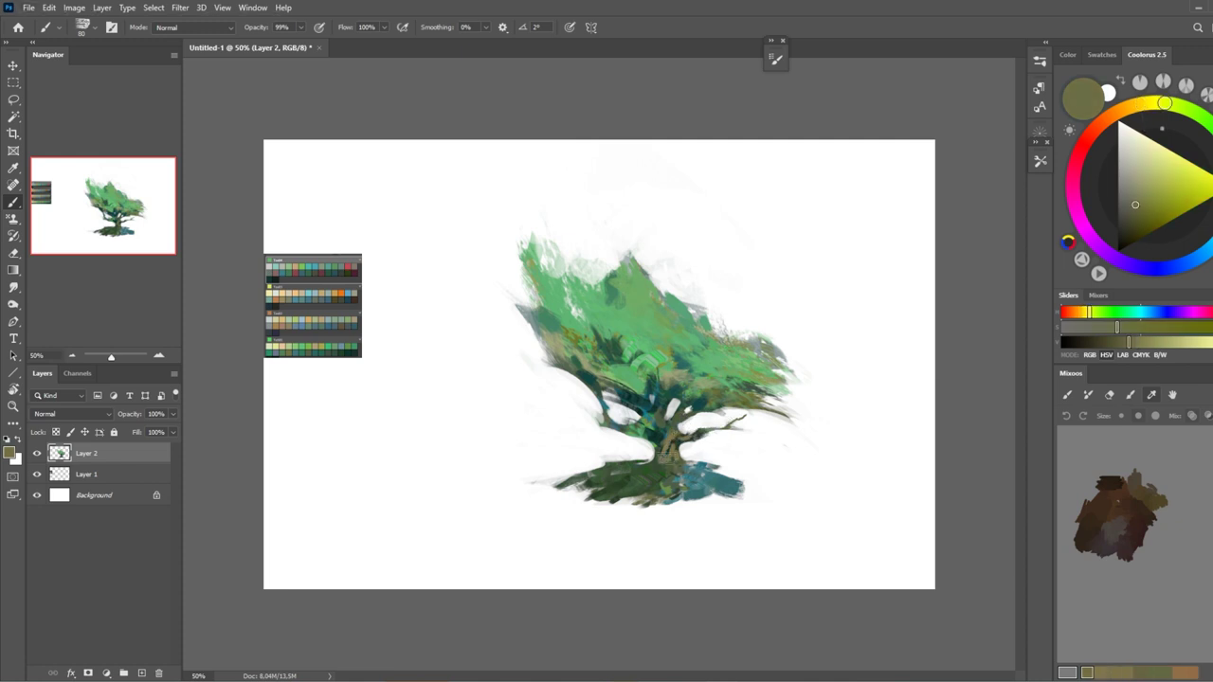
alt+click(680, 409)
Step: Paint teal shadows and grey-green and olive strokes along the branches
alt+click(663, 438)
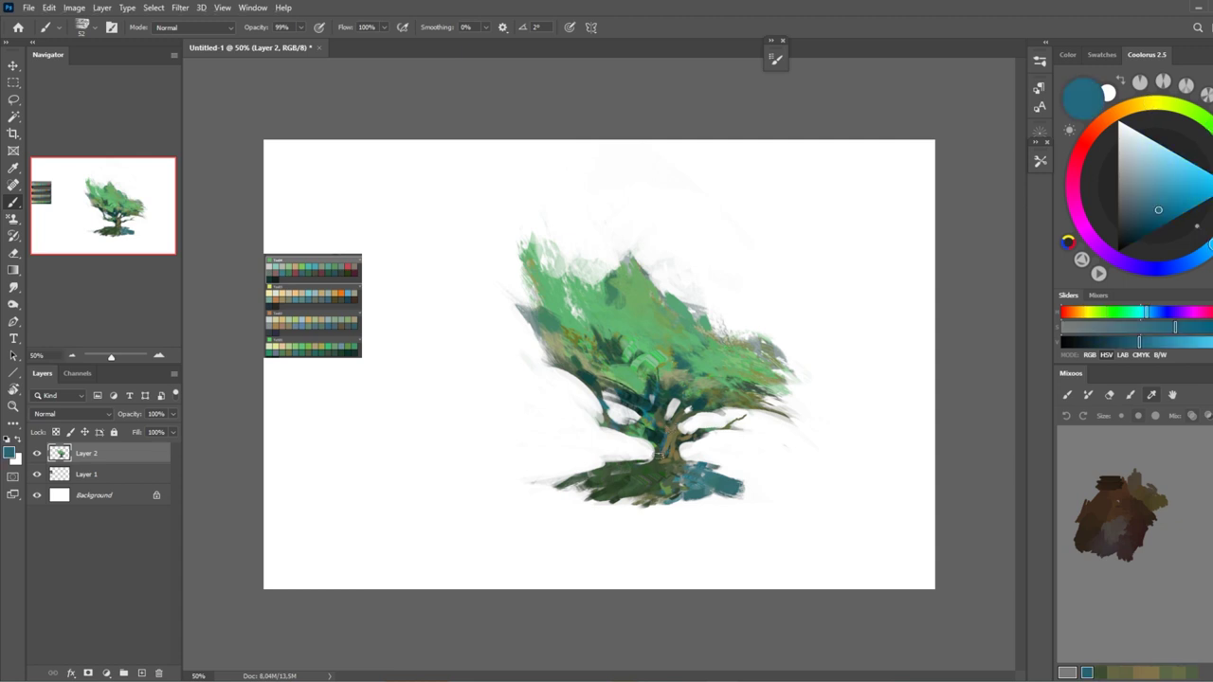
alt+click(602, 423)
alt+click(585, 387)
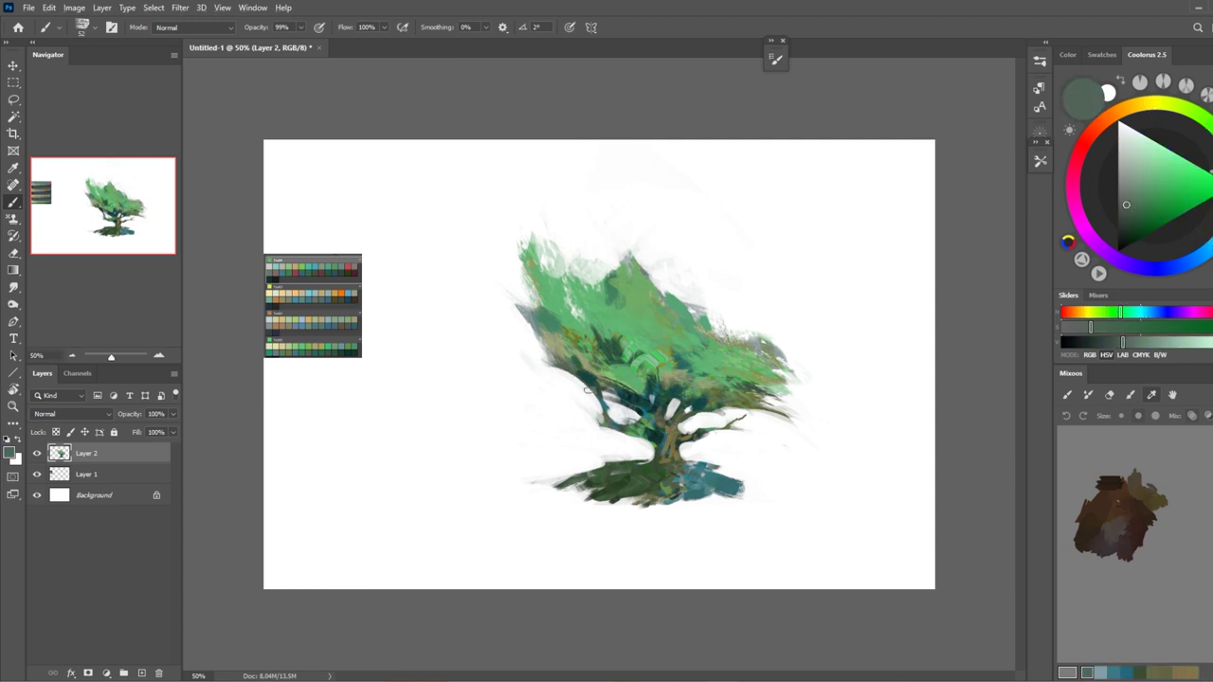
alt+click(639, 478)
alt+click(666, 454)
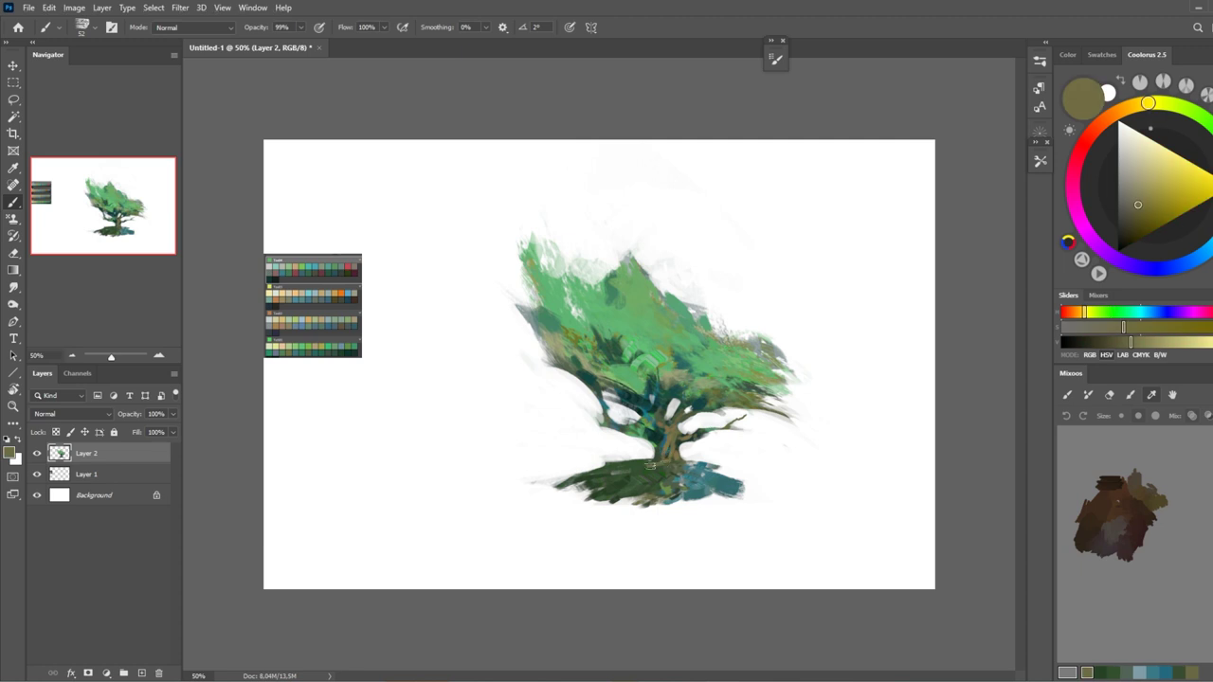
alt+click(670, 466)
alt+click(650, 461)
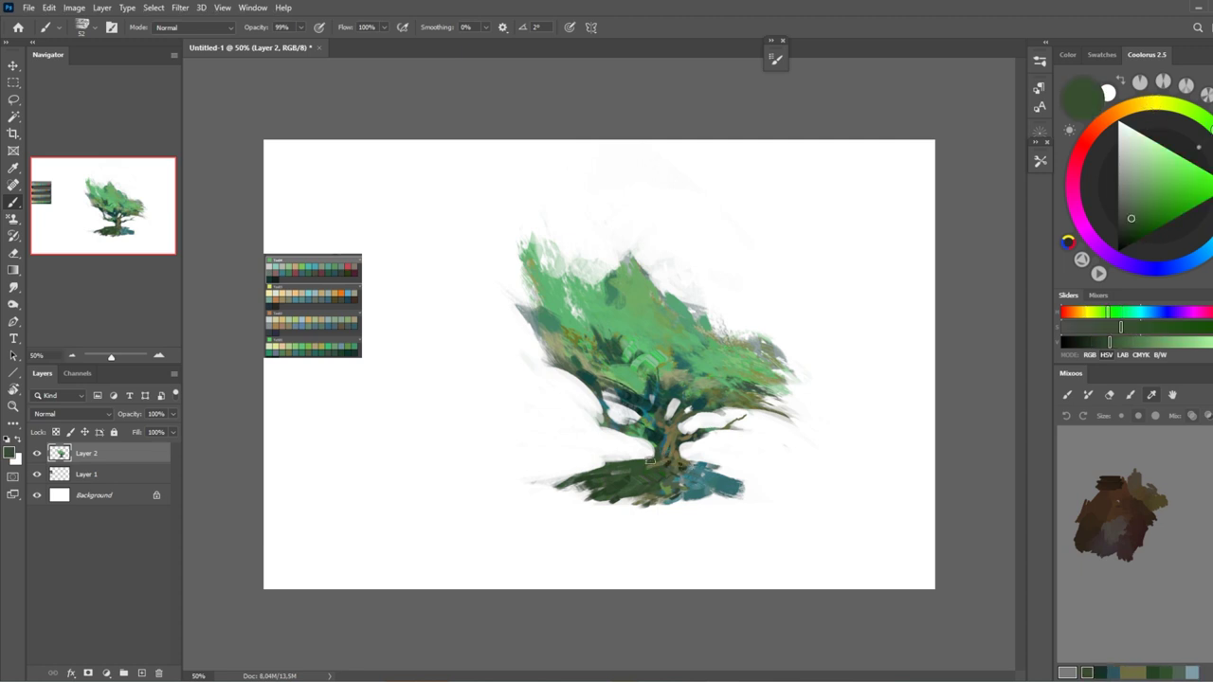
alt+click(692, 461)
Step: Deepen the ground shadow beneath the tree with dark green strokes, touching up with the Eraser
alt+click(691, 462)
alt+click(650, 473)
key(e)
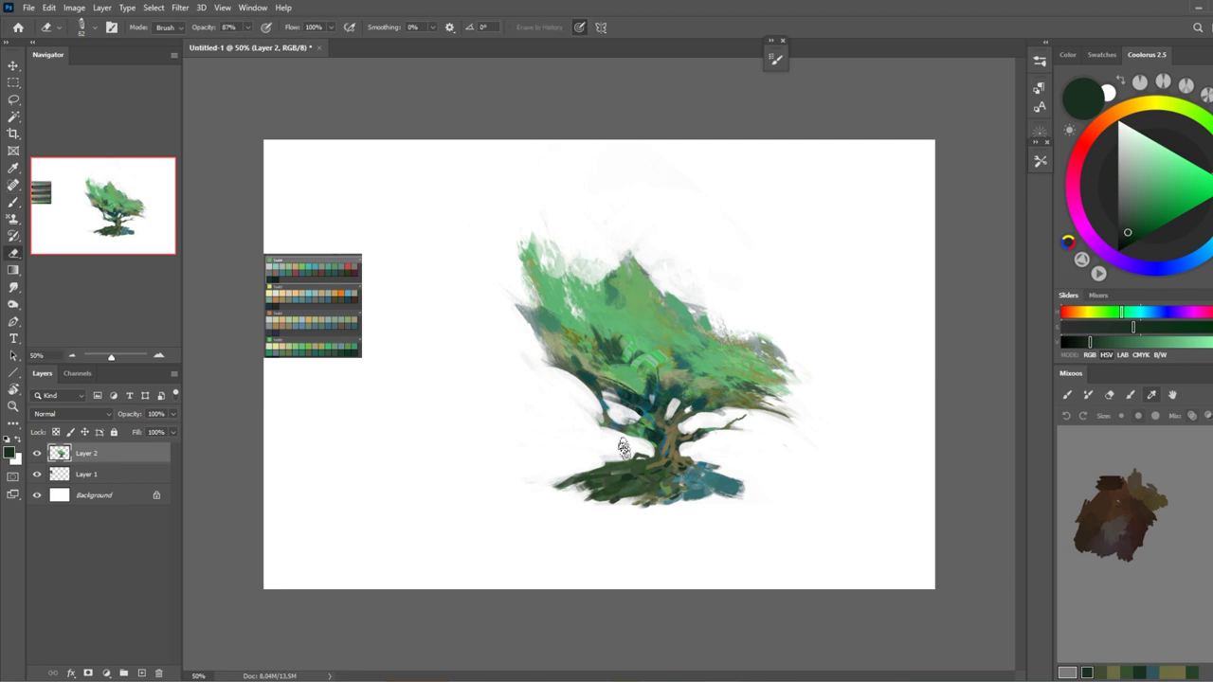
key(b)
alt+click(664, 472)
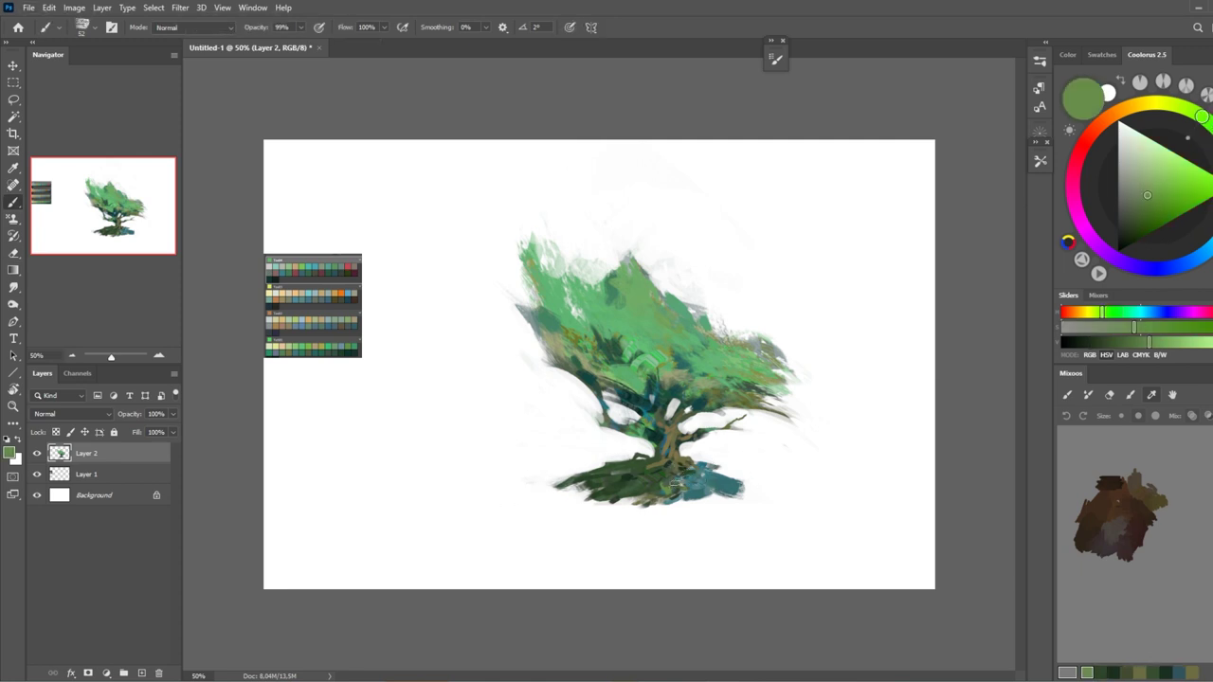
alt+click(589, 486)
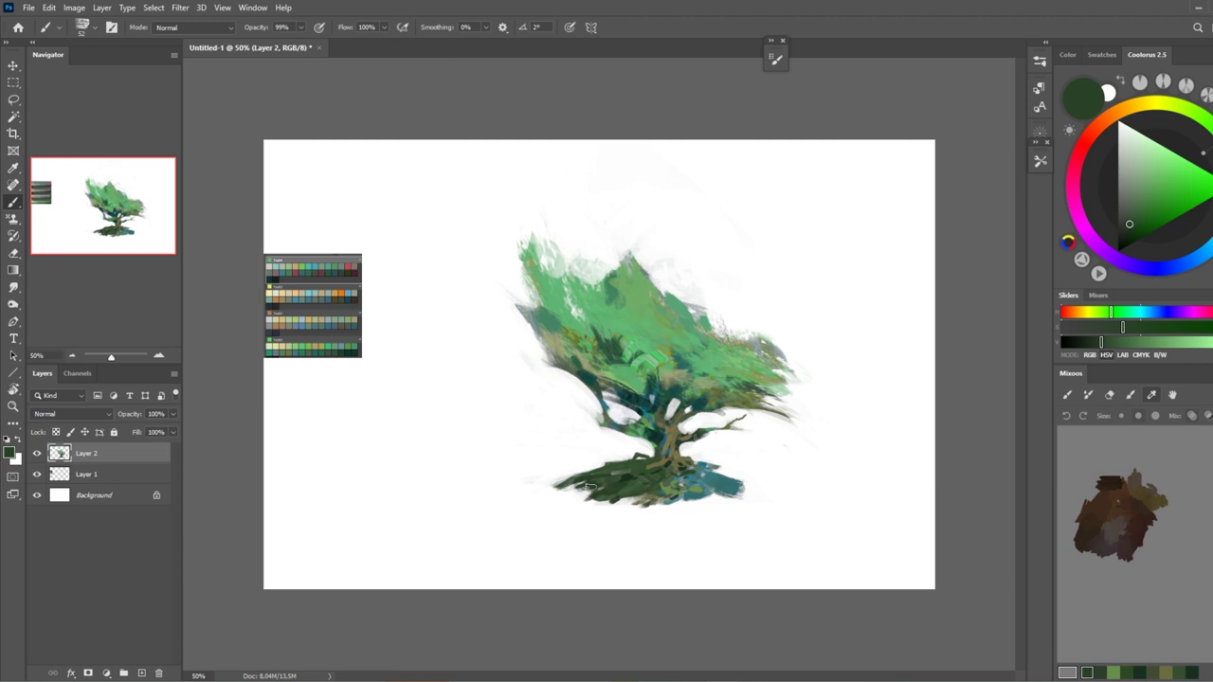
alt+click(738, 386)
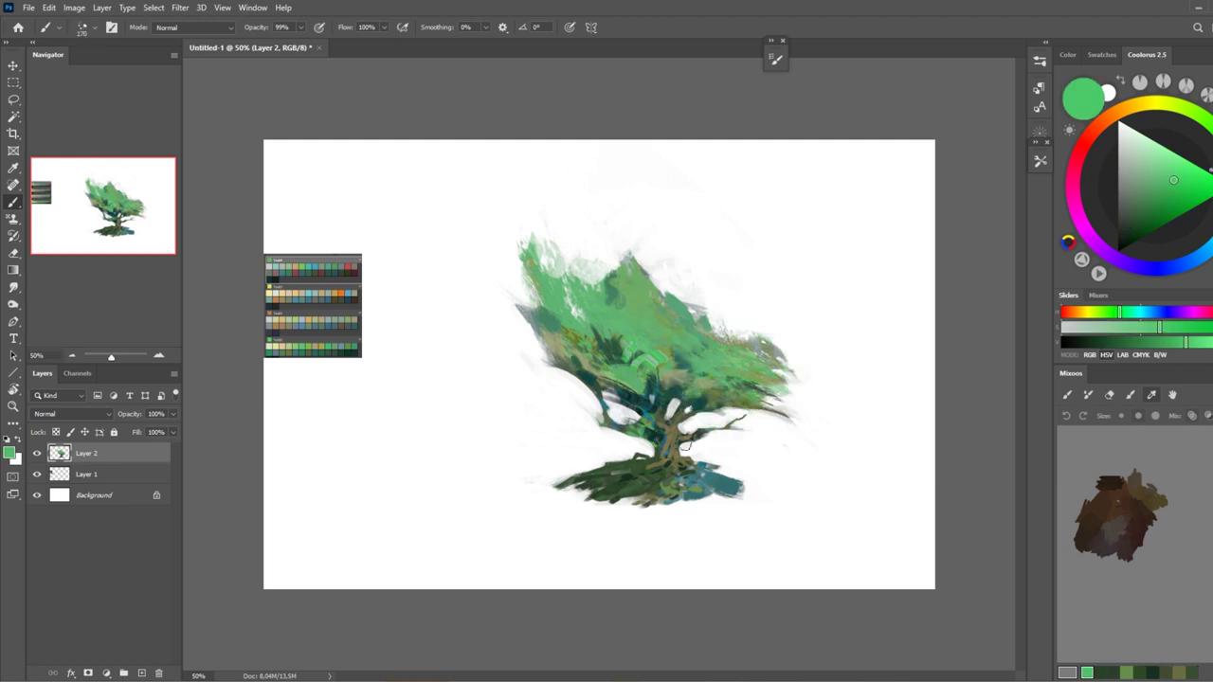
key(e)
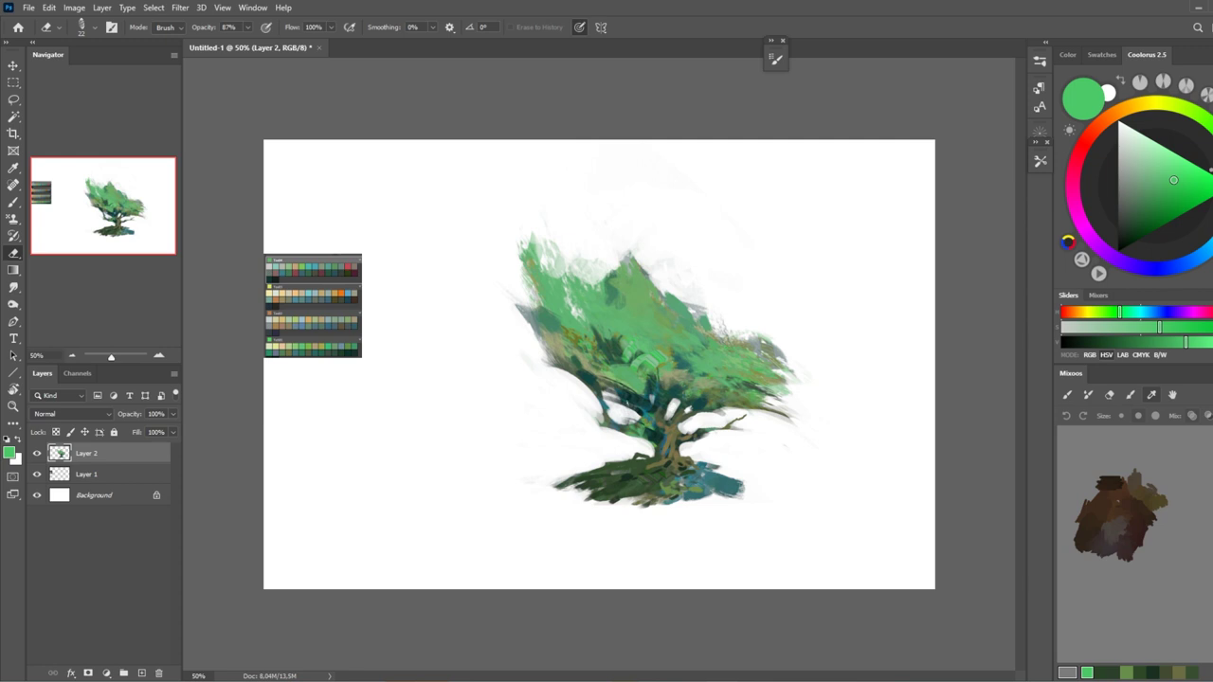
Step: Apply Color Balance to the tree layer, shifting Highlights Yellow–Blue to +56
click(74, 7)
mouse_move(95, 42)
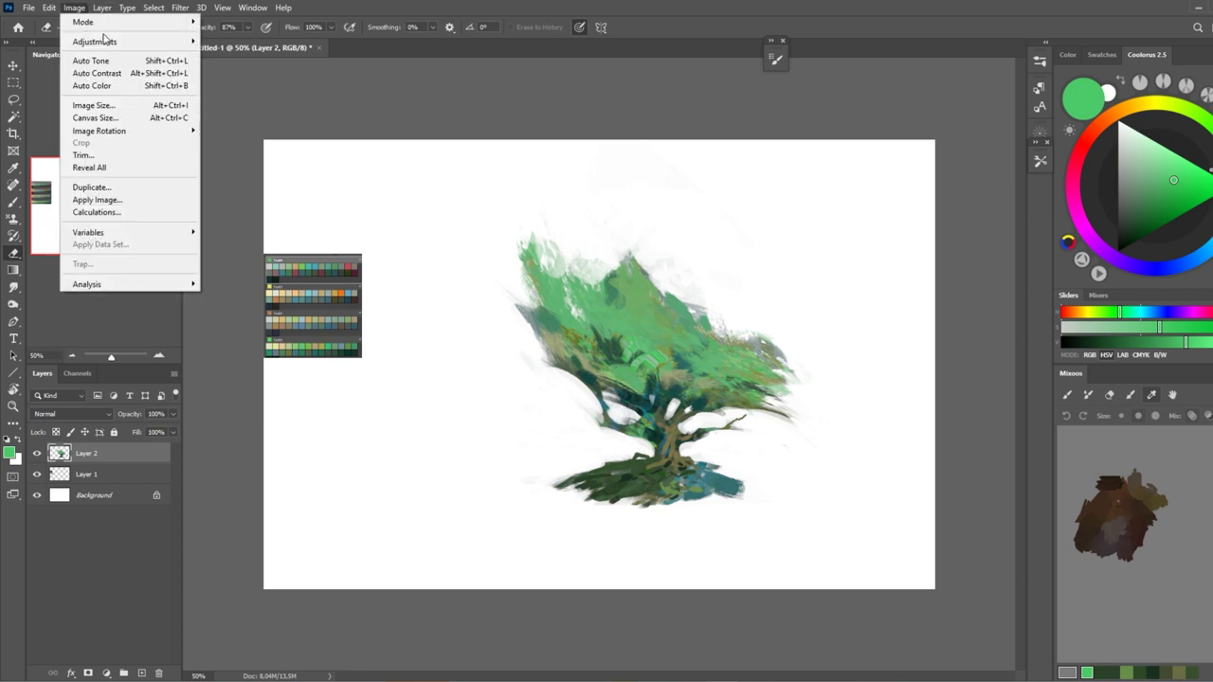
click(248, 107)
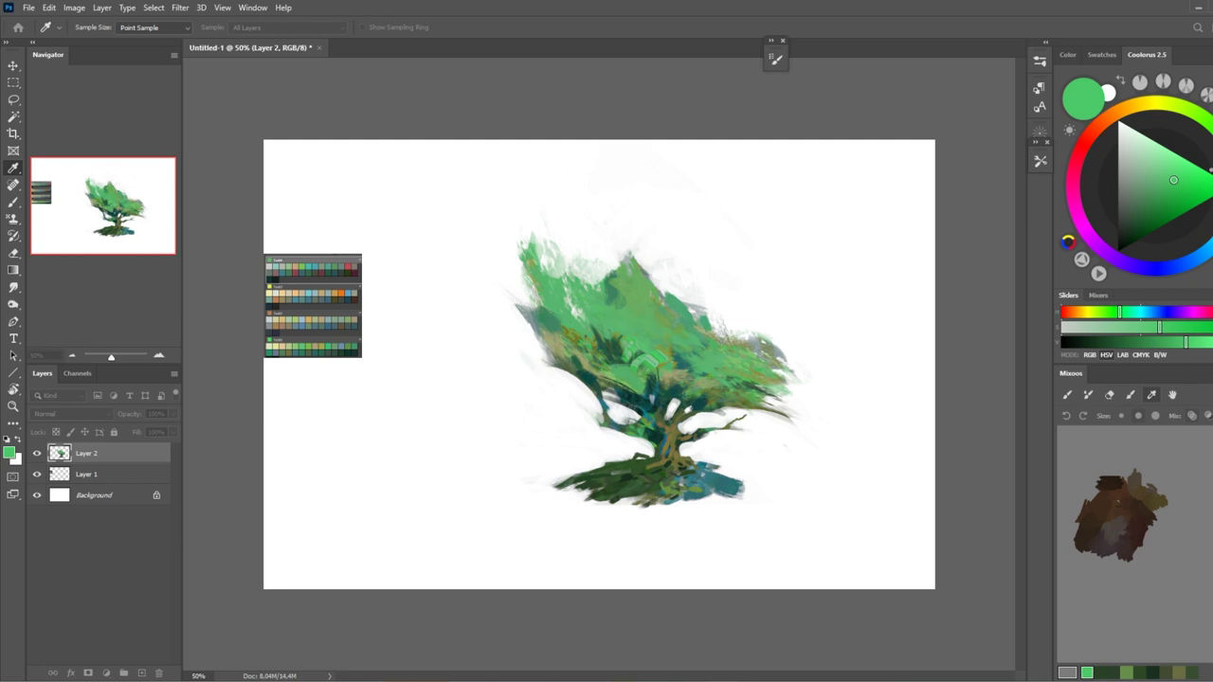
key(ctrl+b)
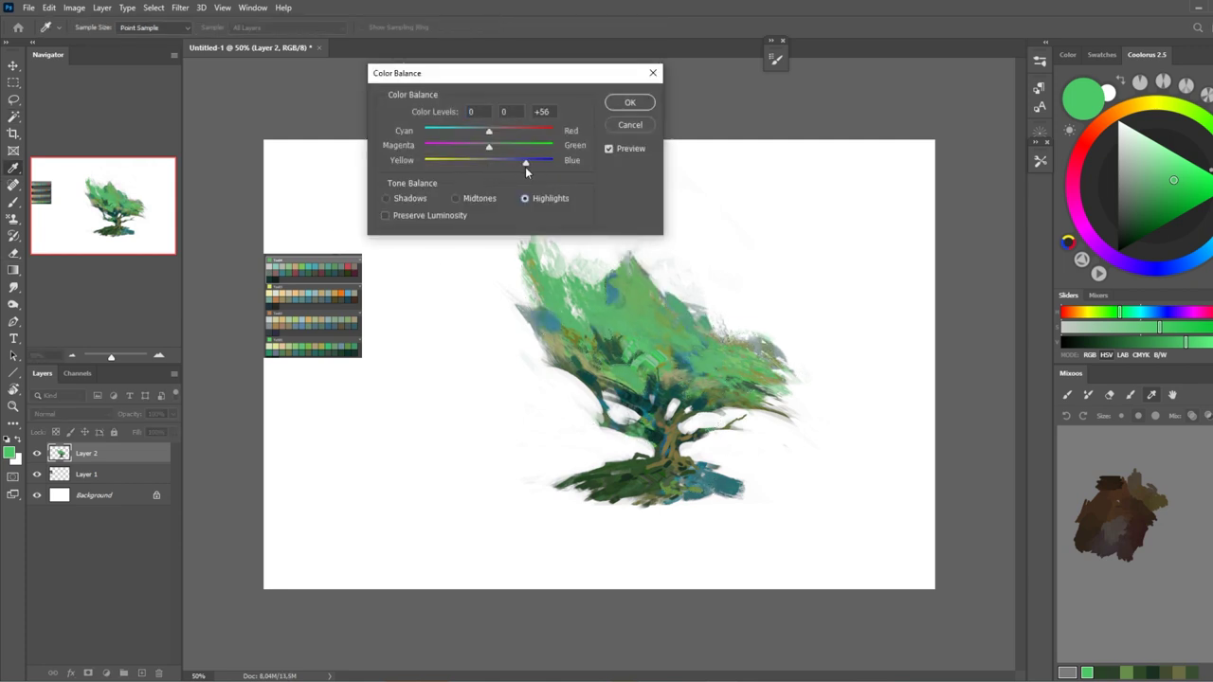
key(Return)
key(w)
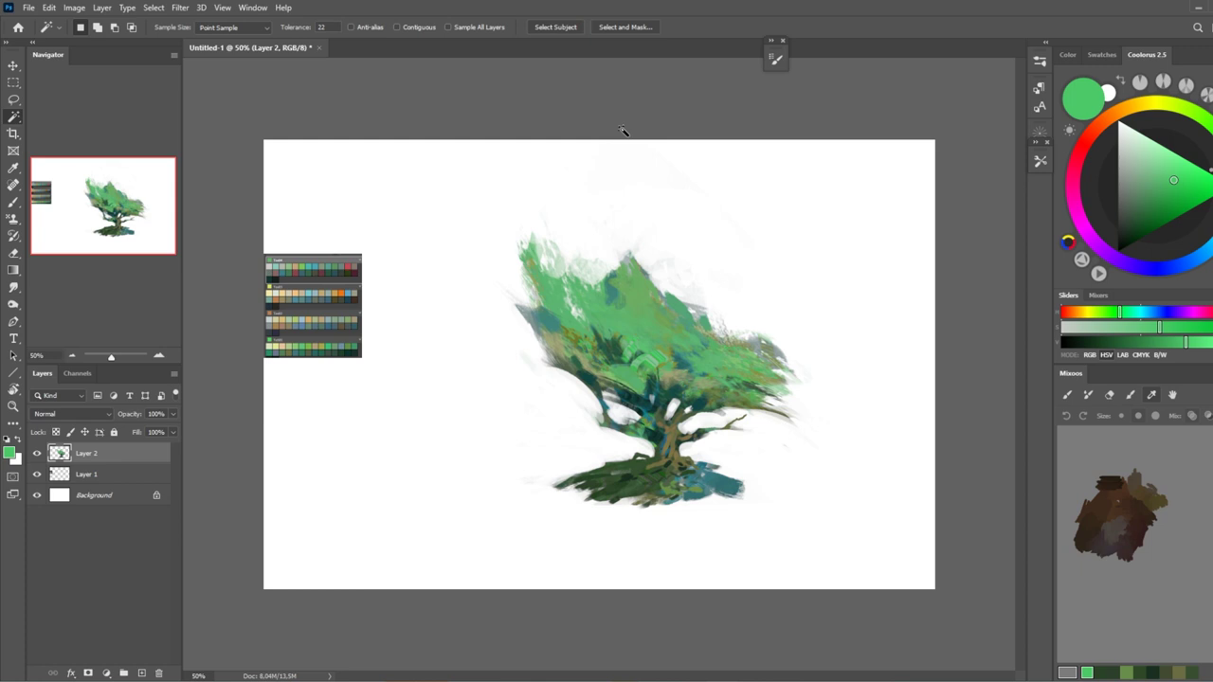
Step: Dab pale green and teal strokes on the canopy top and erase small white gaps near the trunk
key(b)
alt+click(646, 266)
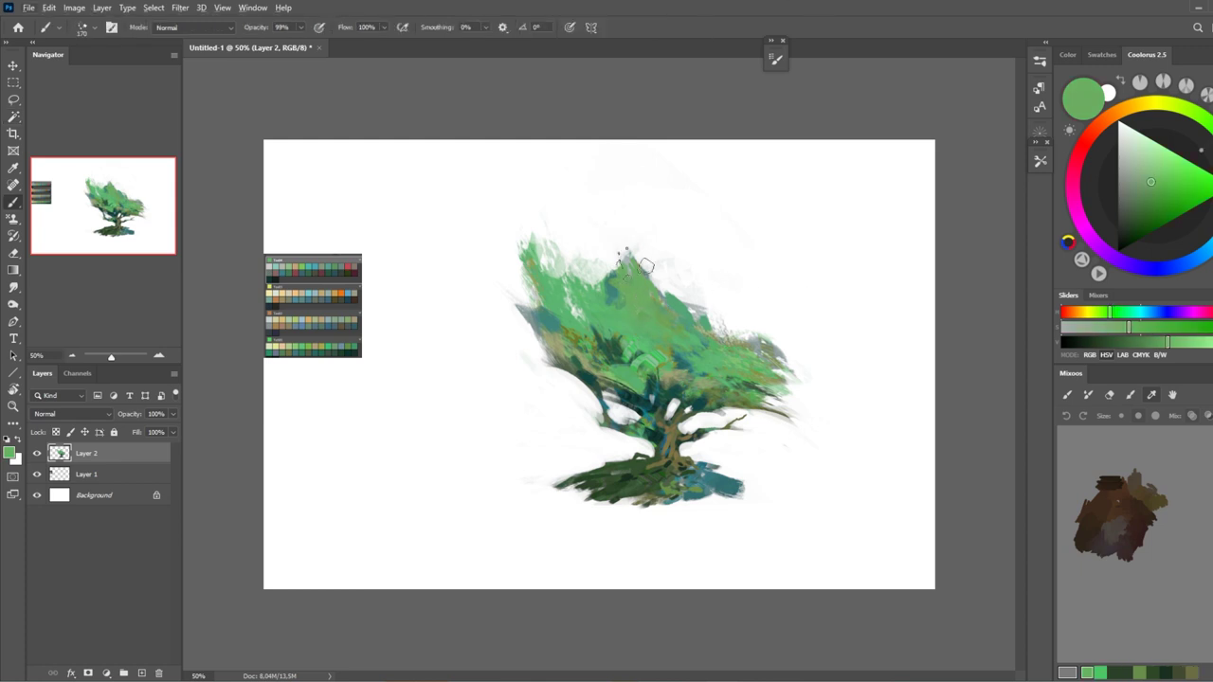
alt+click(575, 304)
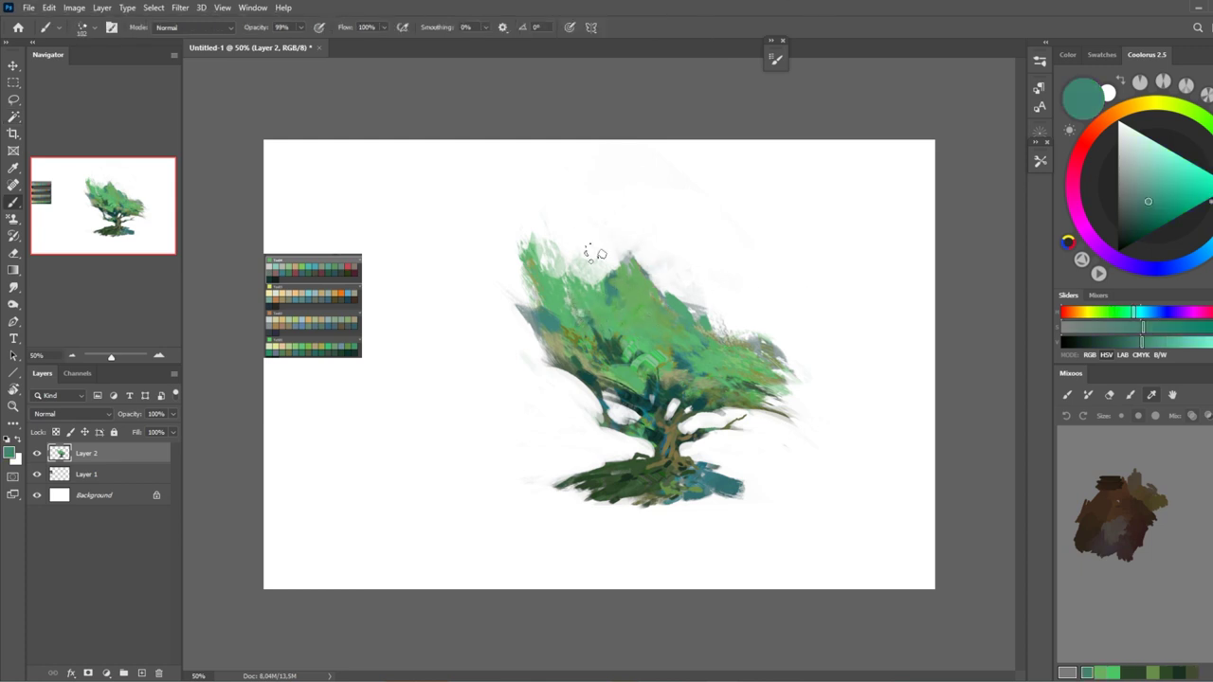
alt+click(587, 308)
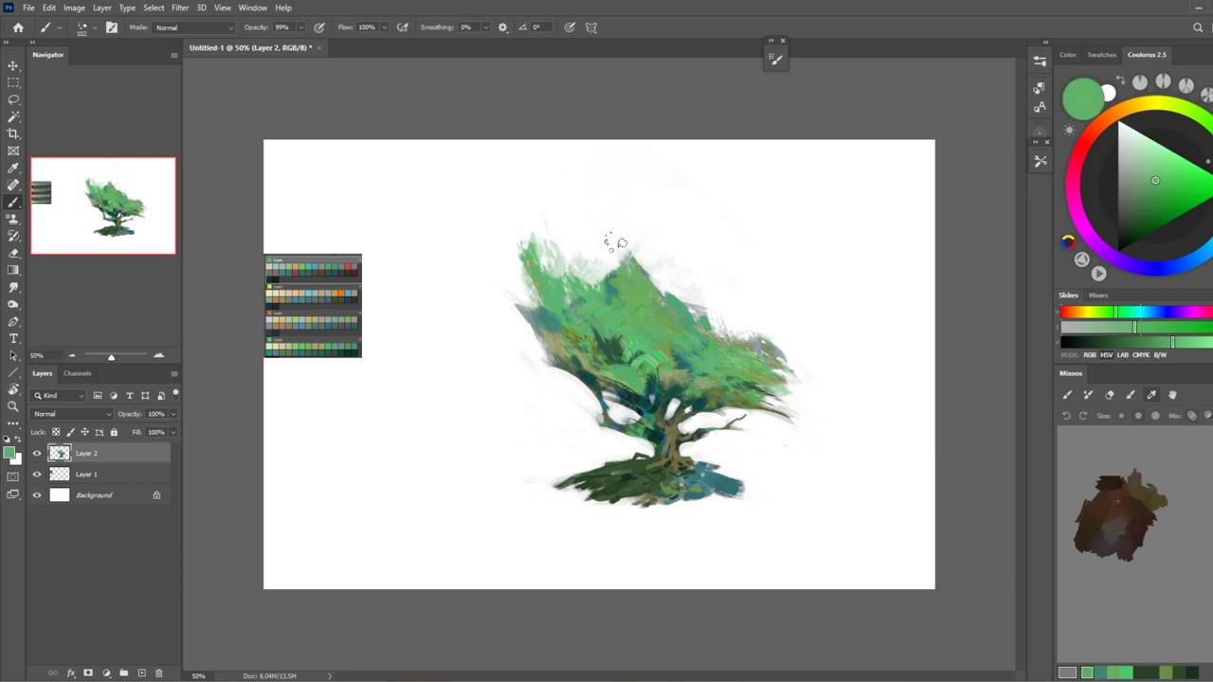
alt+click(622, 347)
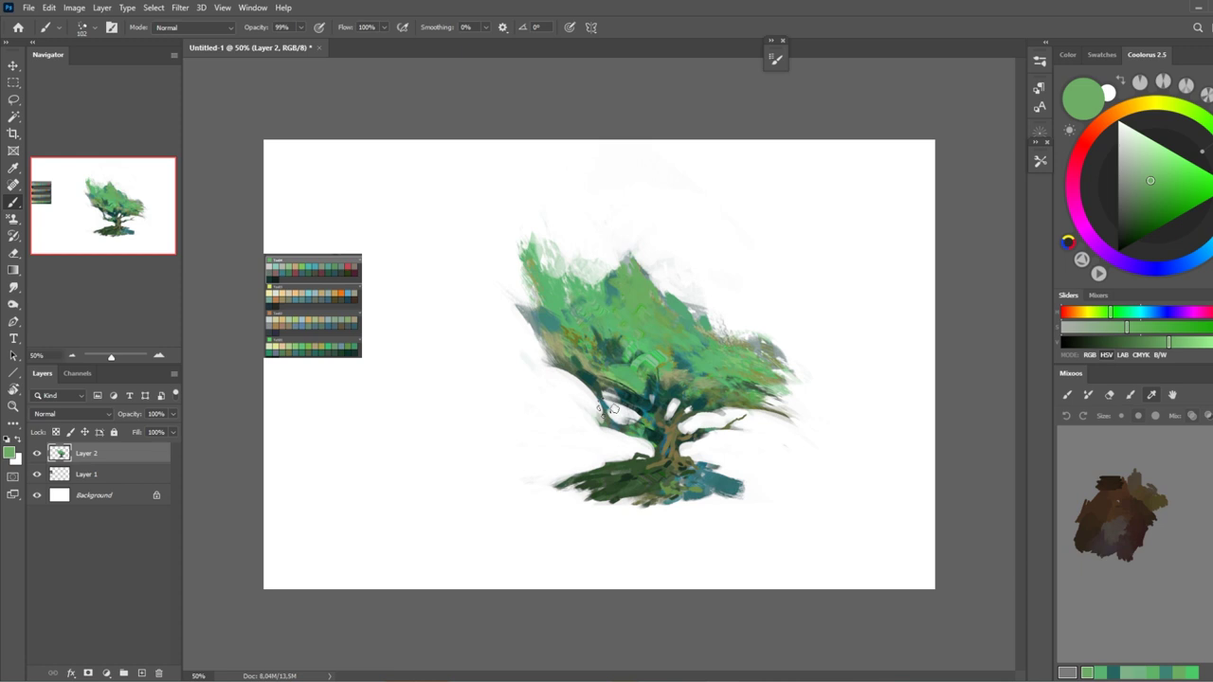
key(e)
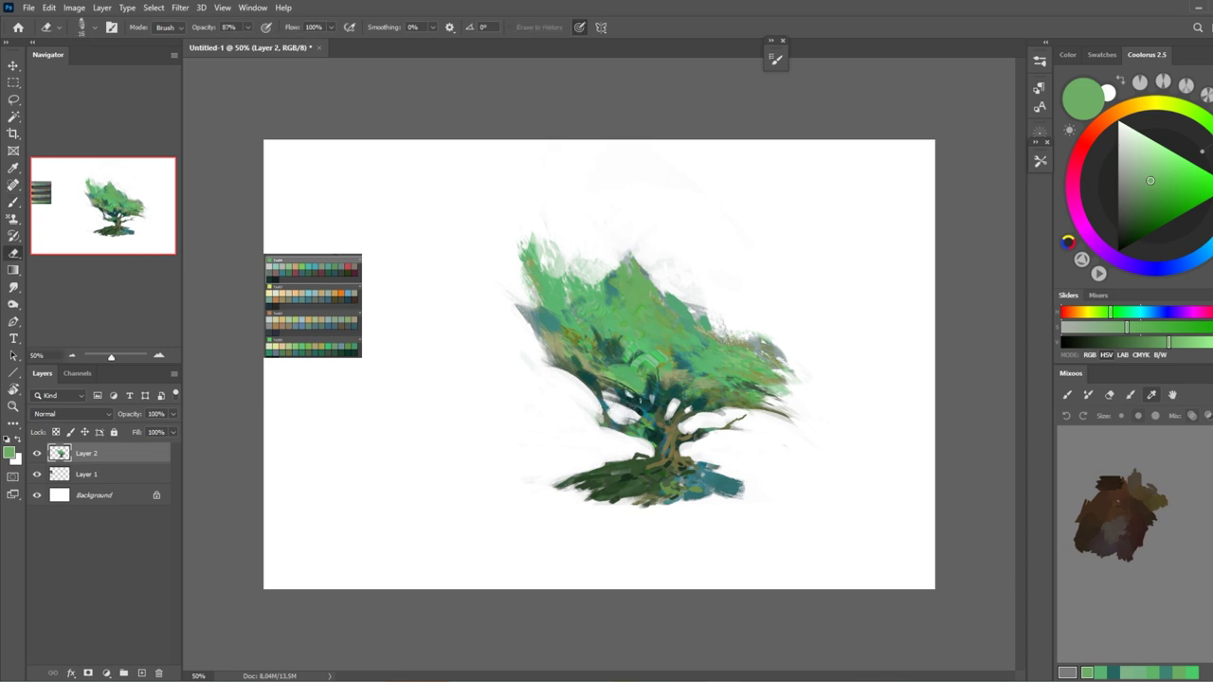
key(b)
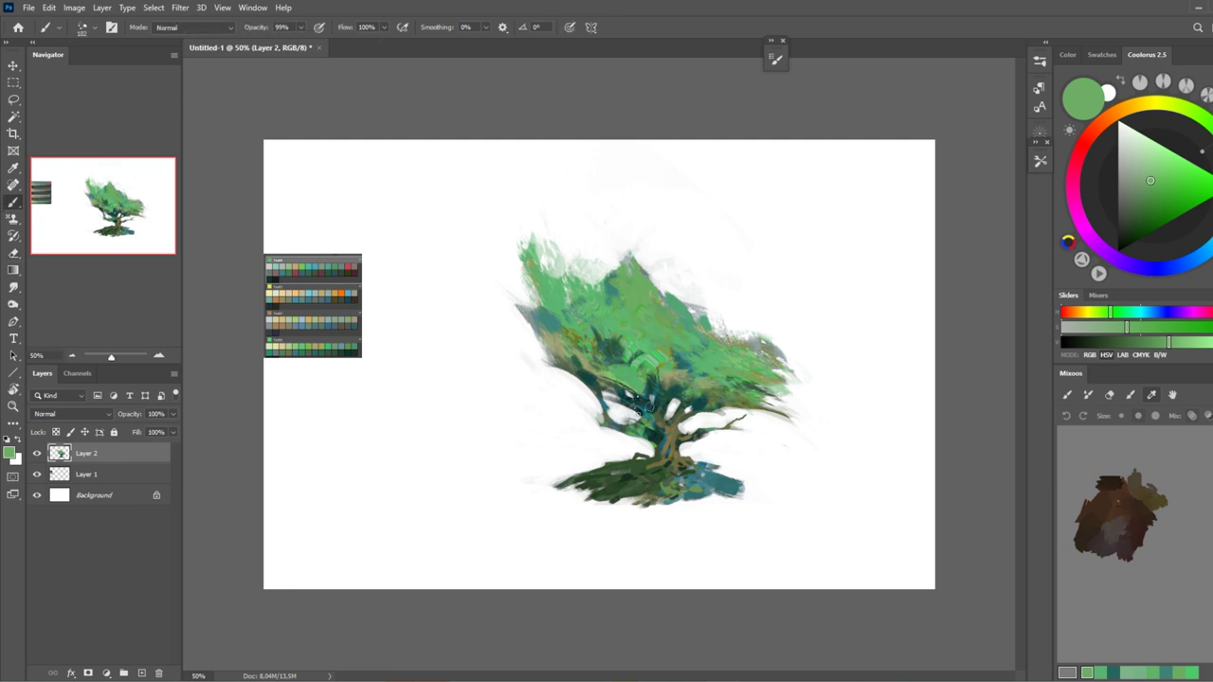
alt+click(672, 433)
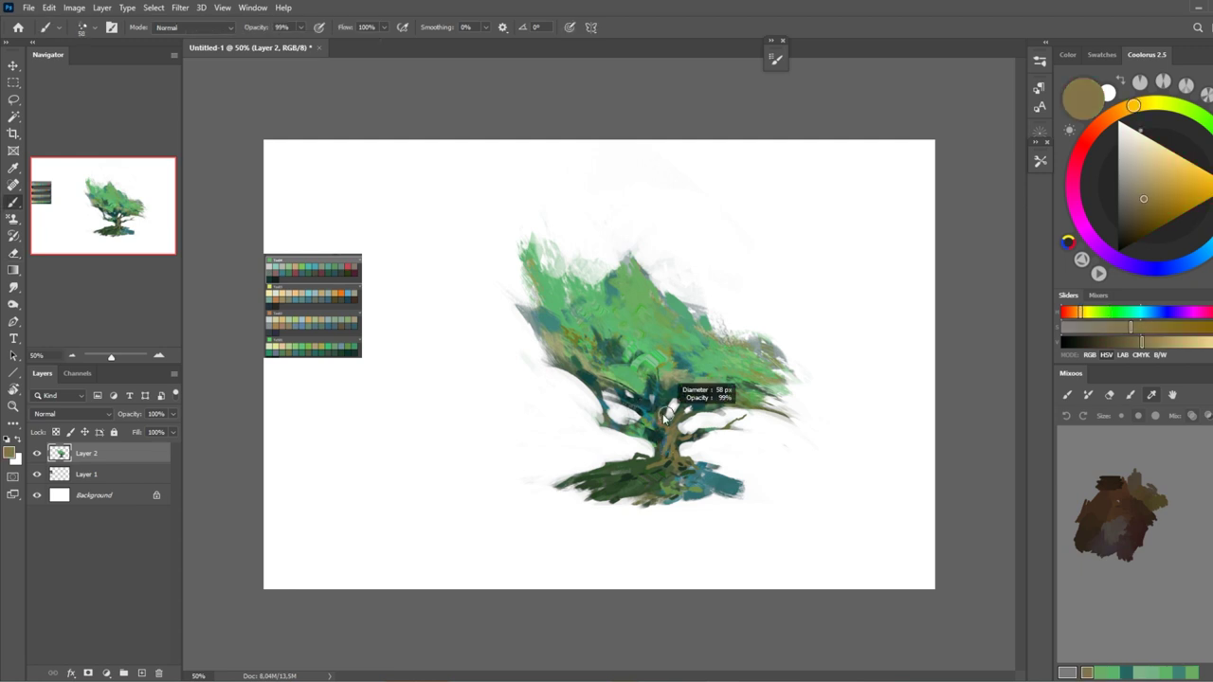
Step: Speckle the tree base with purple and grey-blue dabs inside a Lasso selection, then sample dark green
alt+click(281, 345)
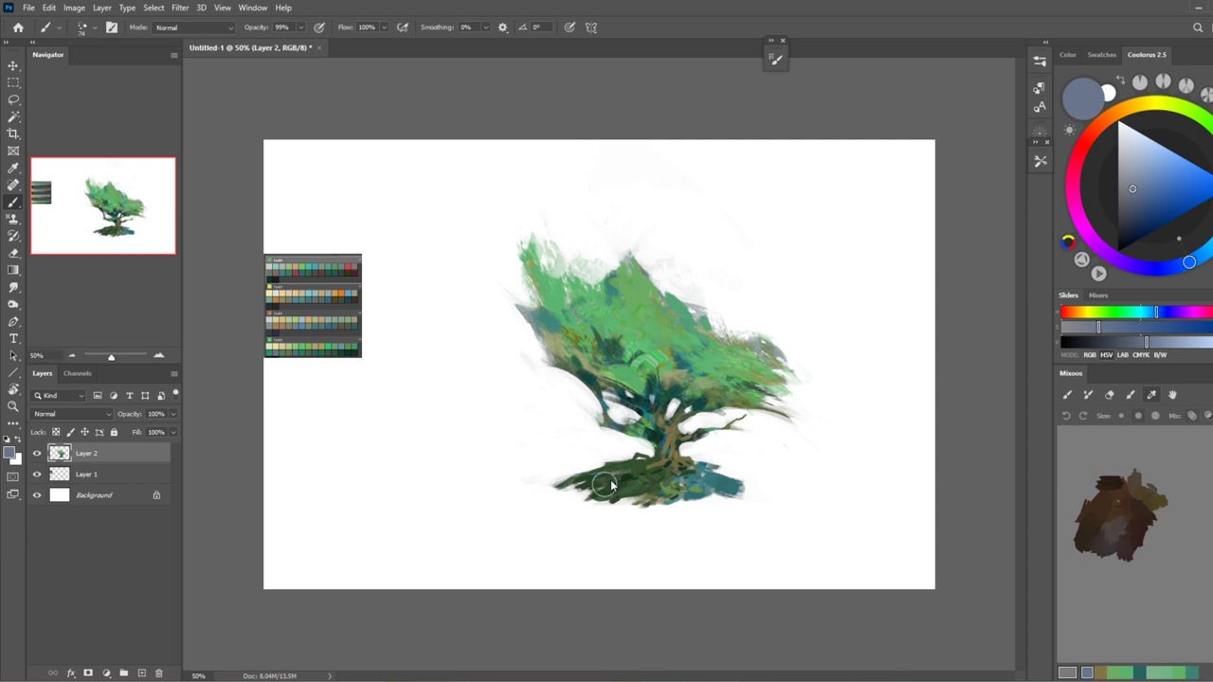
drag(1169, 253, 1114, 257)
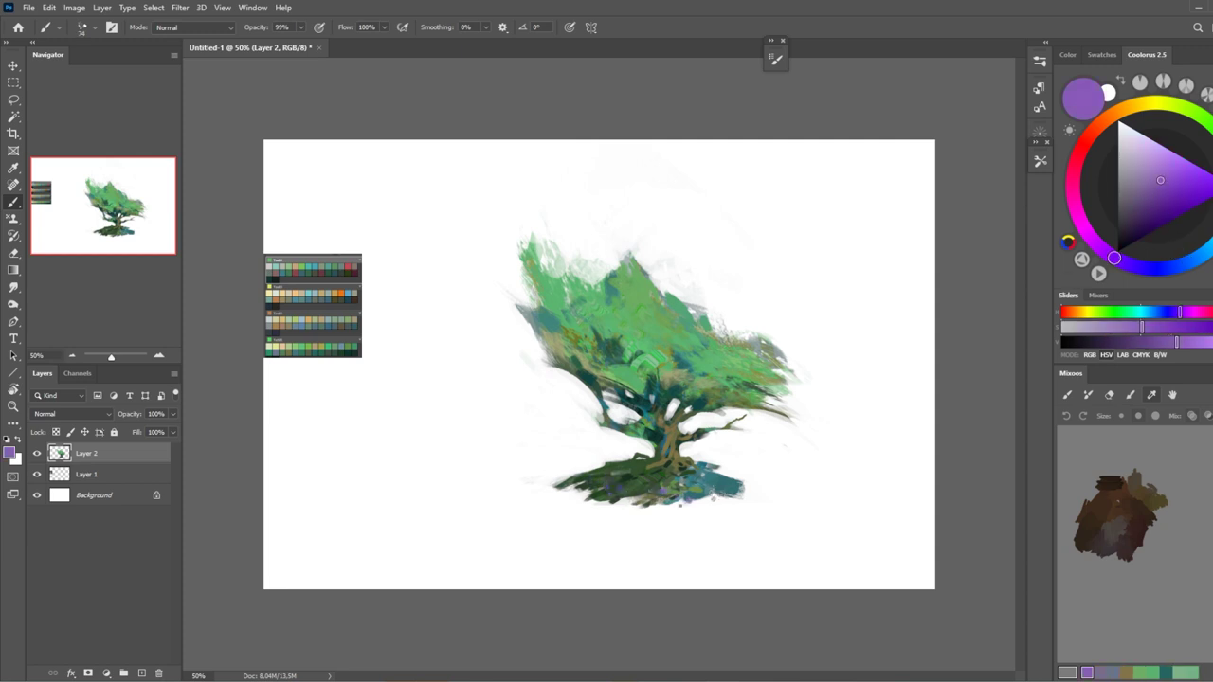
alt+click(592, 473)
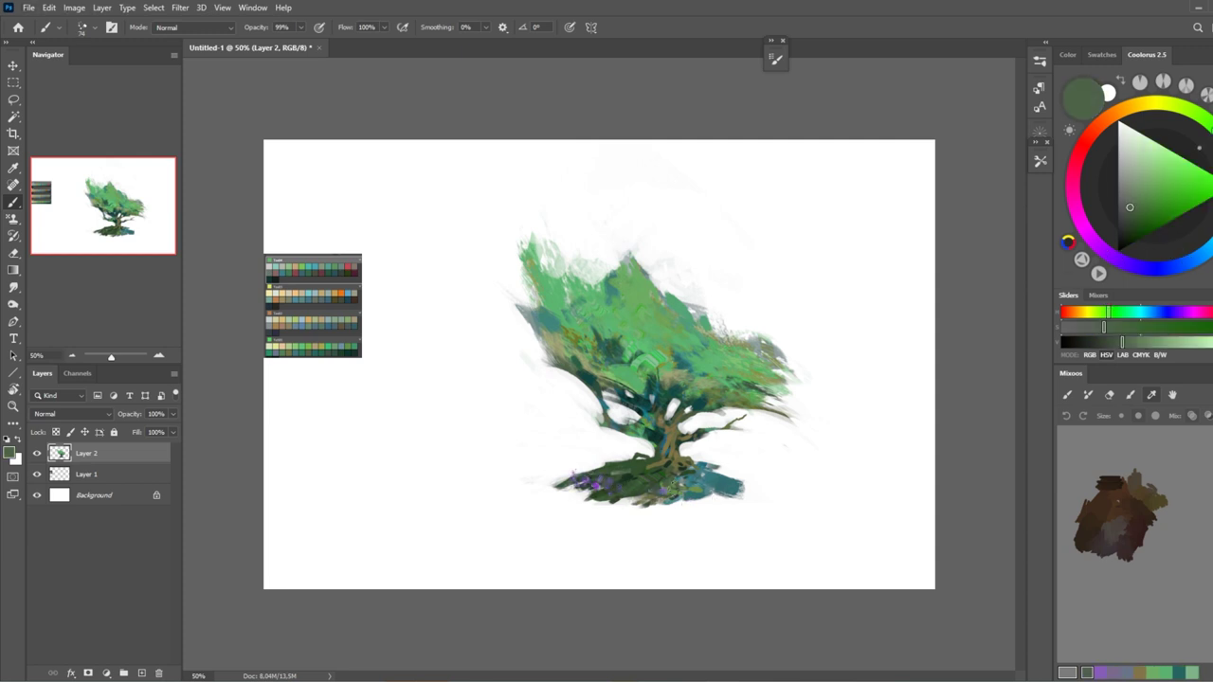
alt+click(678, 491)
key(l)
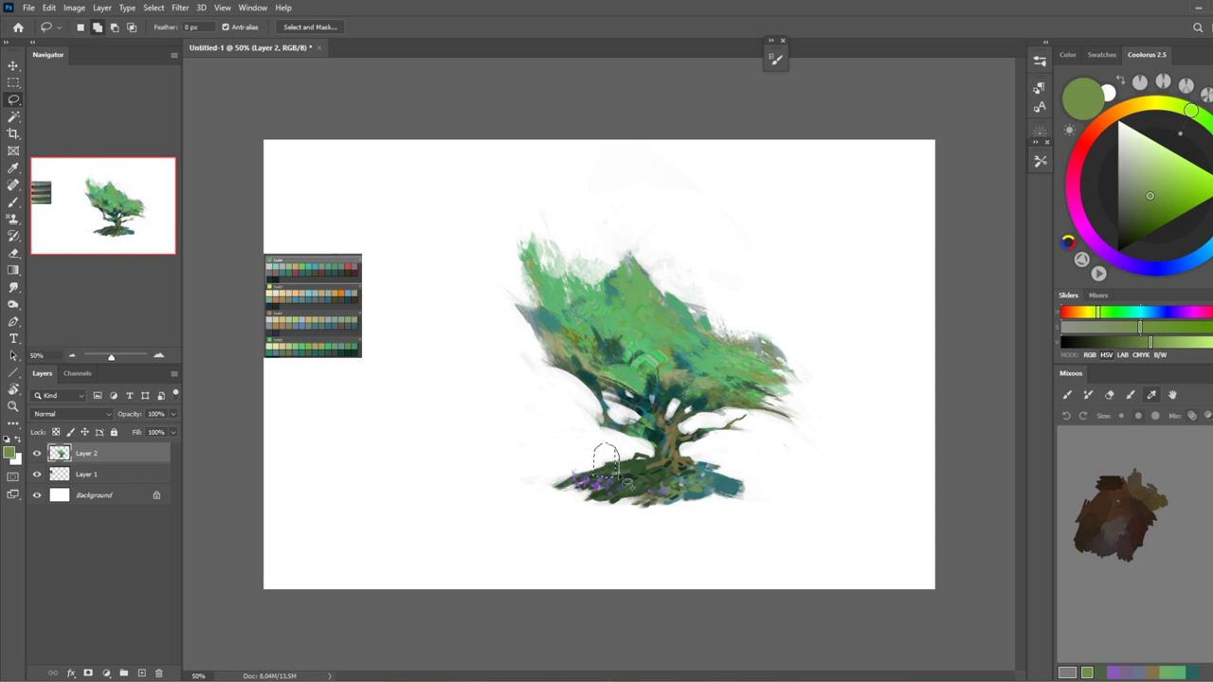
key(alt)
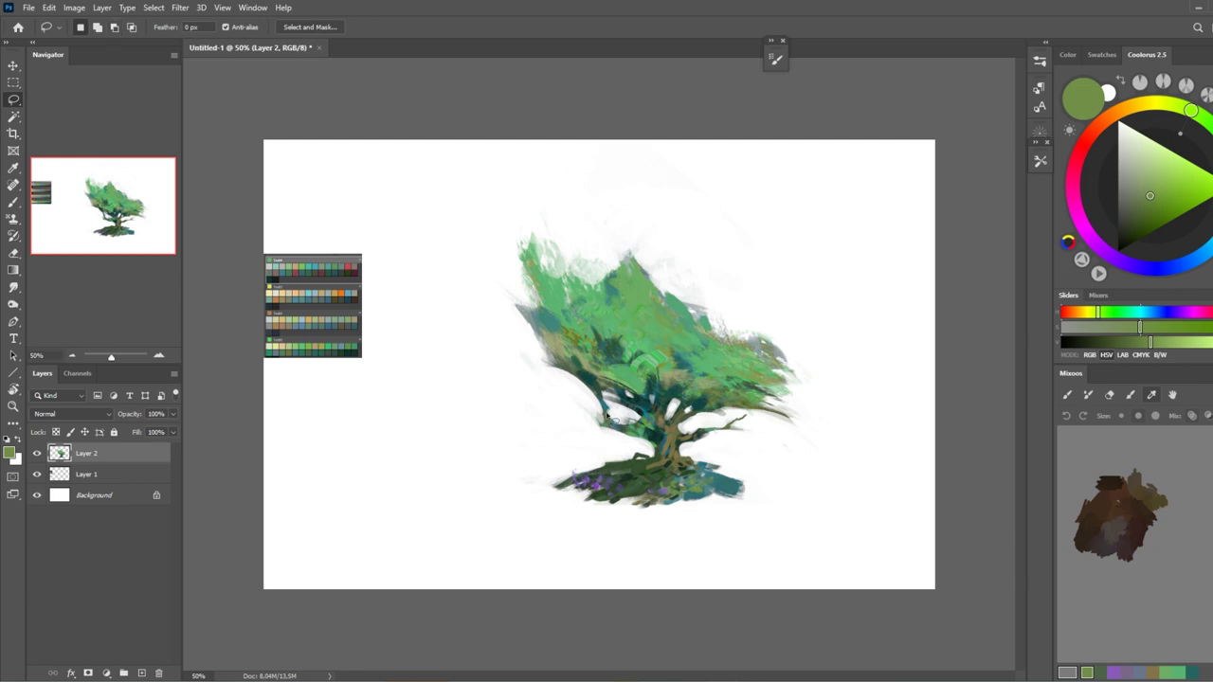
key(b)
alt+click(617, 507)
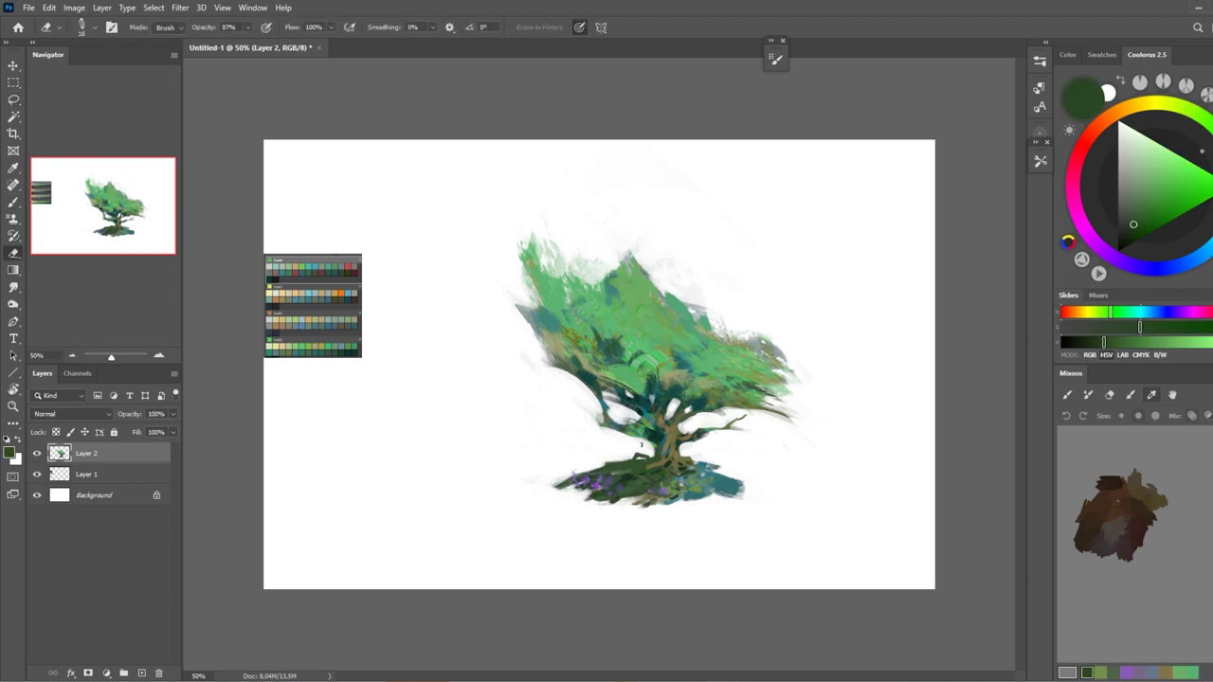
Step: On a new layer, paint a dark teal gravestone beside the trunk and shrink it with Free Transform
right_click(376, 584)
key(ctrl+shift+alt+n)
alt+click(722, 462)
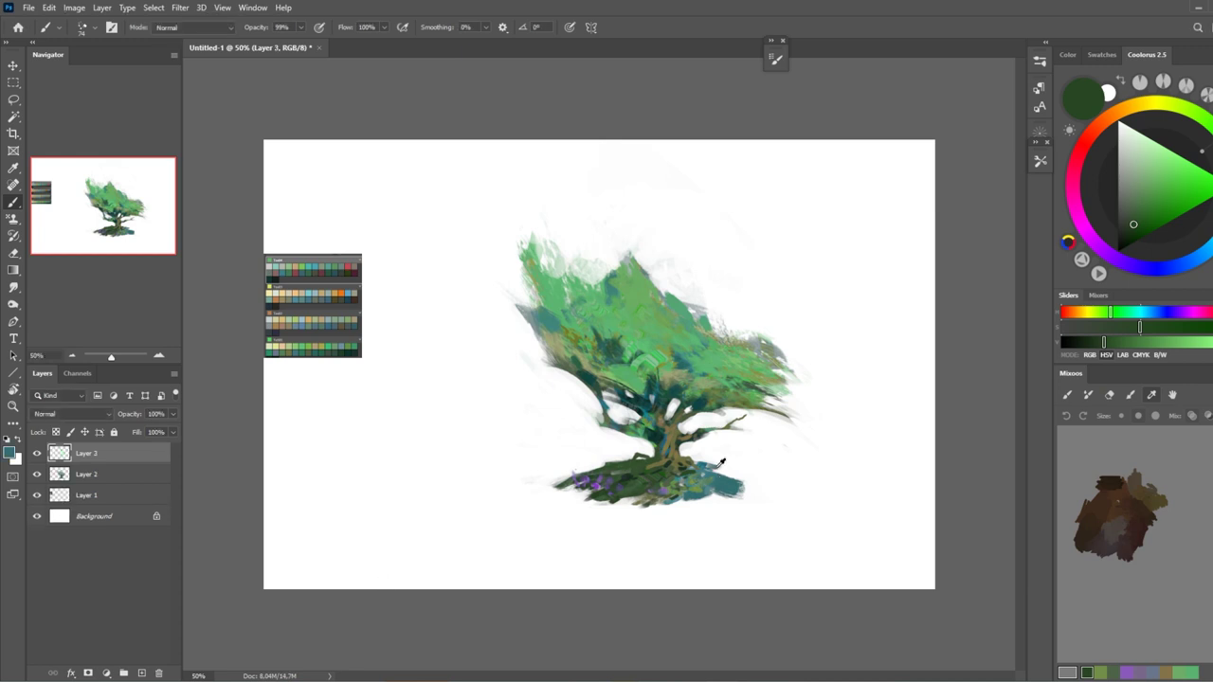
drag(591, 452, 607, 476)
key(e)
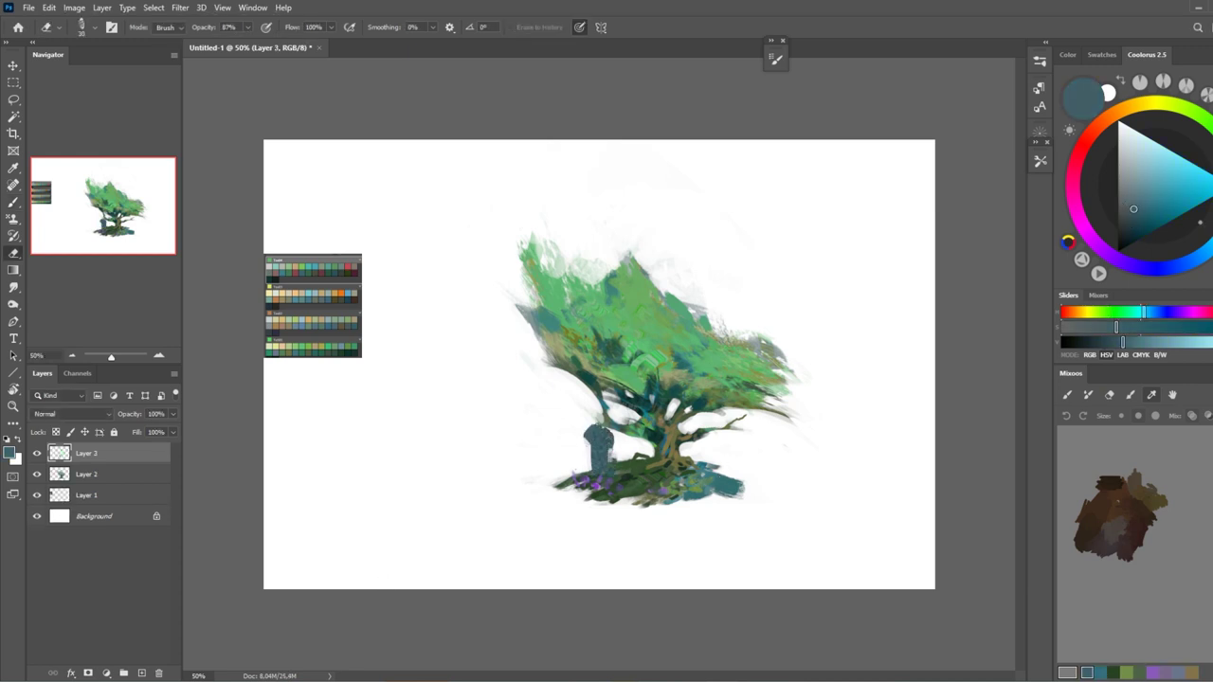
key(ctrl+t)
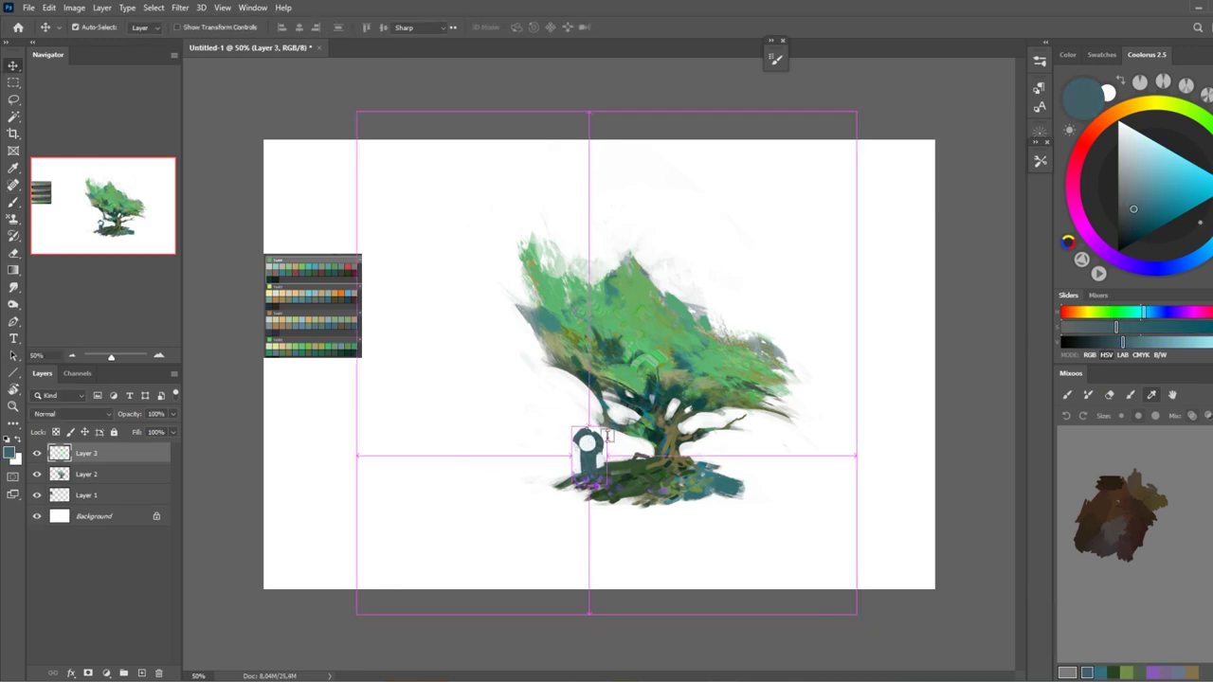
drag(591, 432, 603, 444)
key(Return)
key(b)
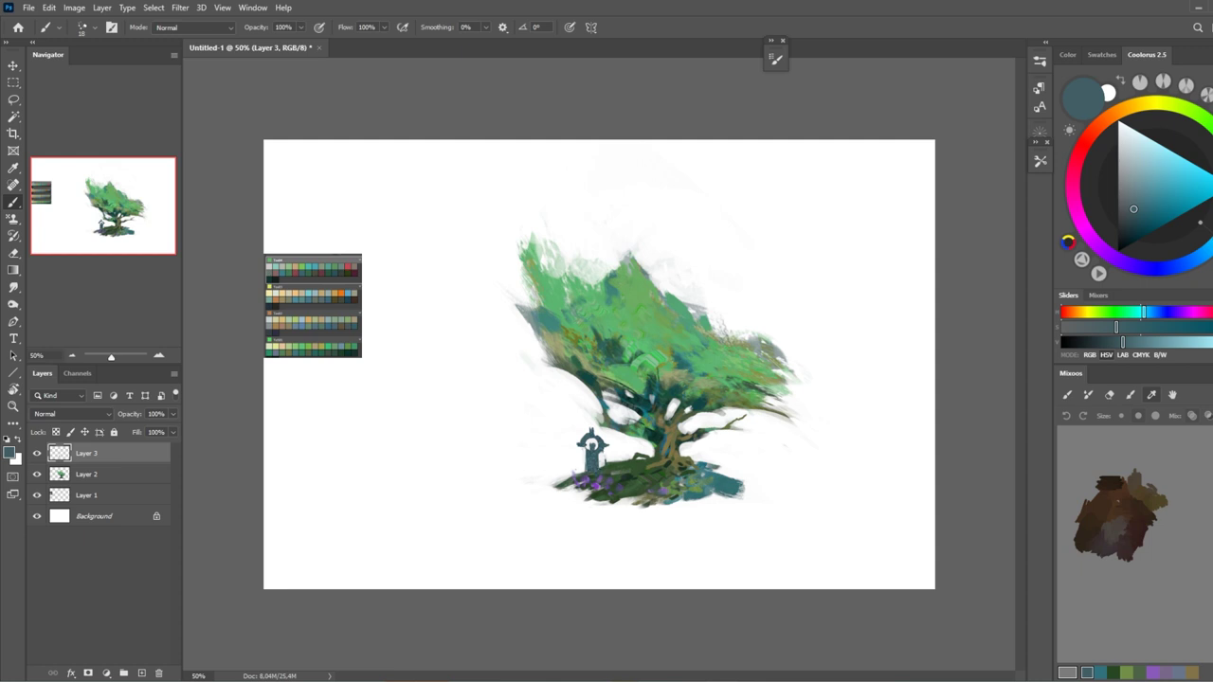
Step: Paint purple flowers at the gravestone's foot and set a soft brush to Color Dodge mode
alt+click(579, 398)
alt+click(599, 462)
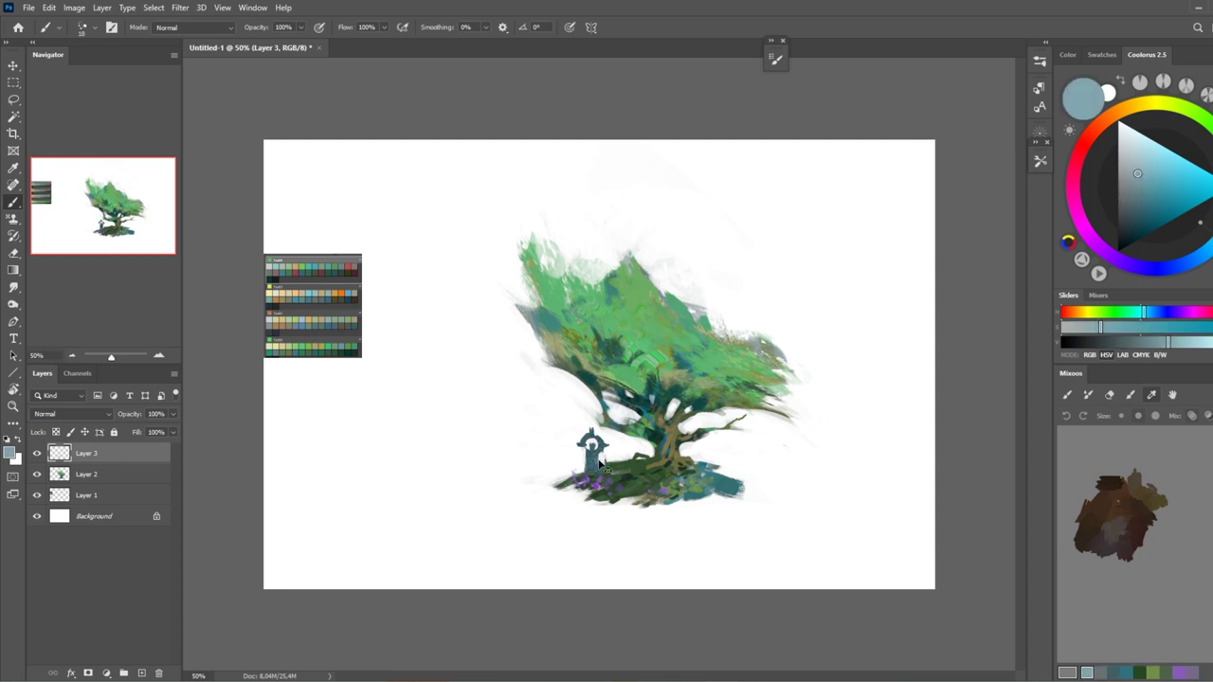
alt+click(598, 481)
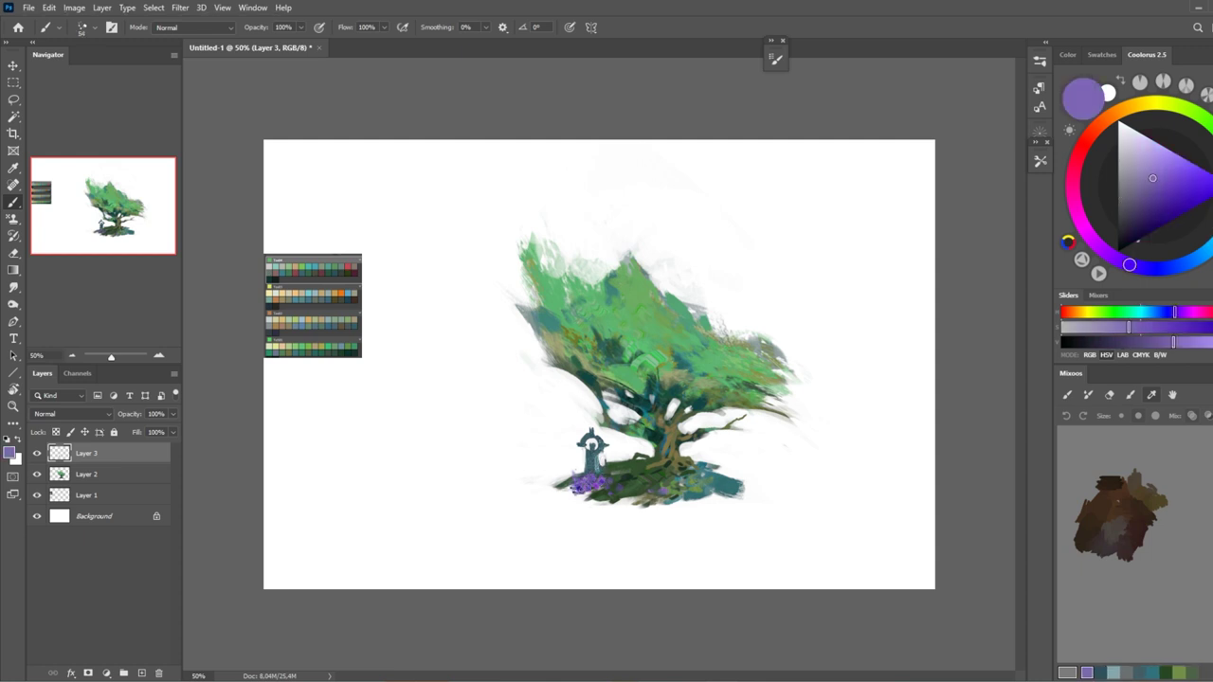
key(alt+bracketleft)
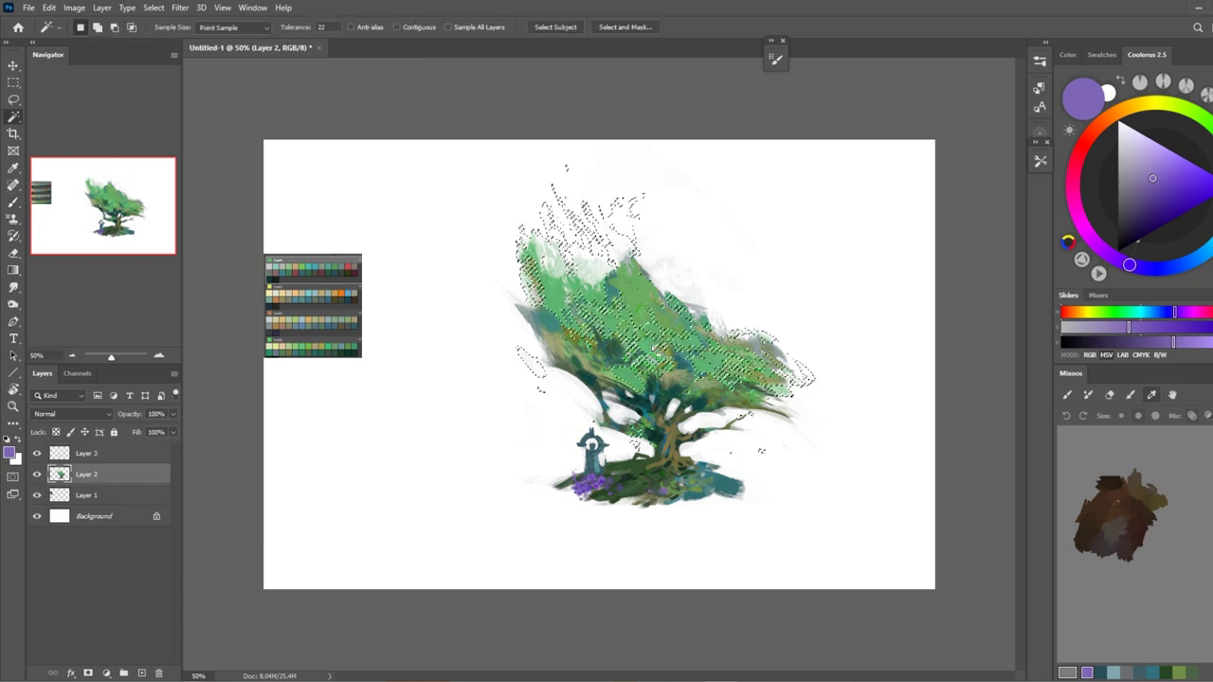
right_click(205, 72)
click(195, 27)
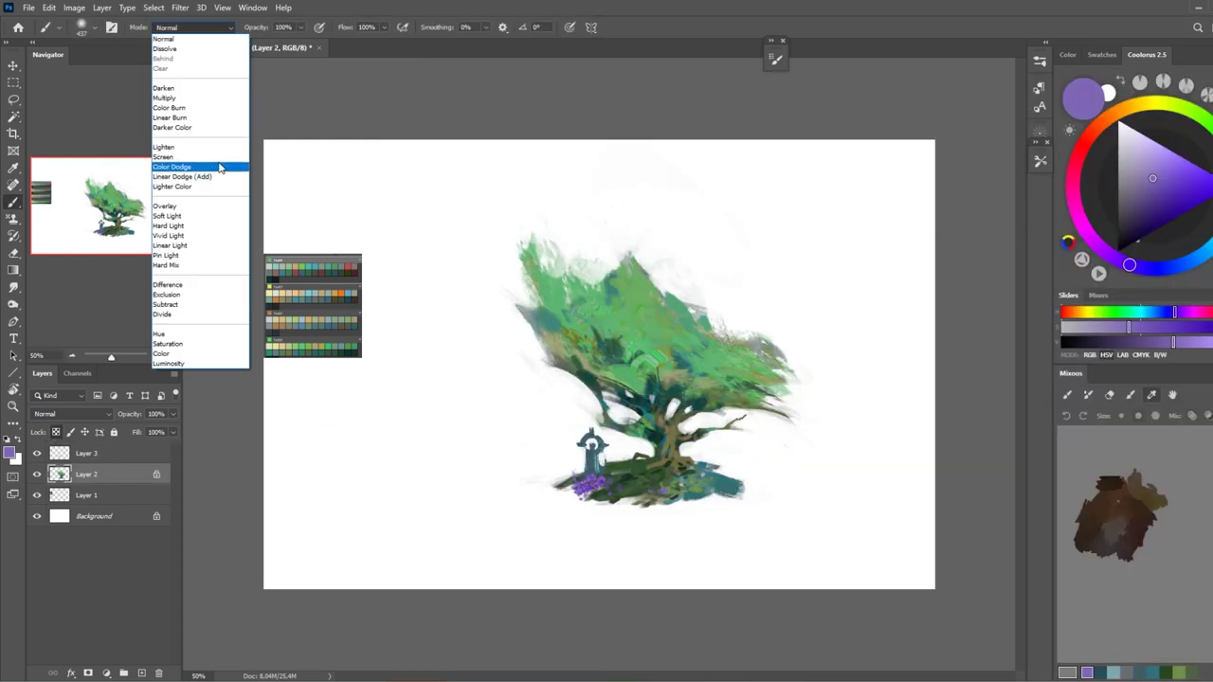
click(190, 165)
alt+click(694, 313)
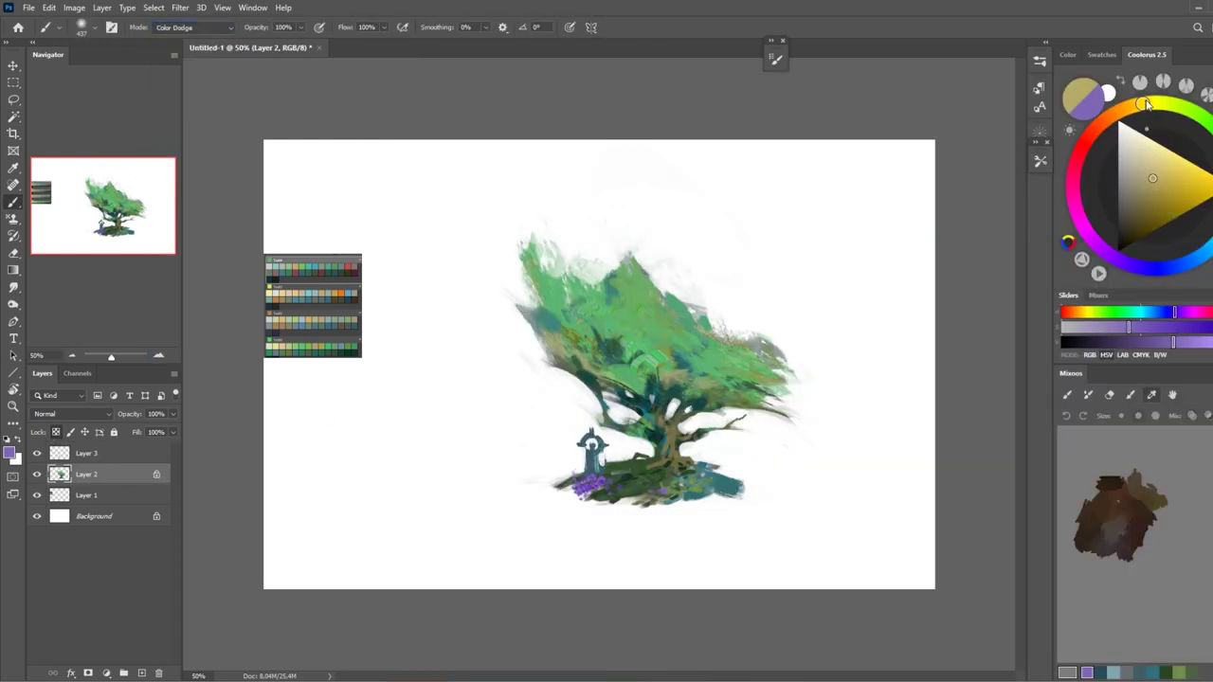
alt+click(656, 337)
key(alt+shift+bracketleft)
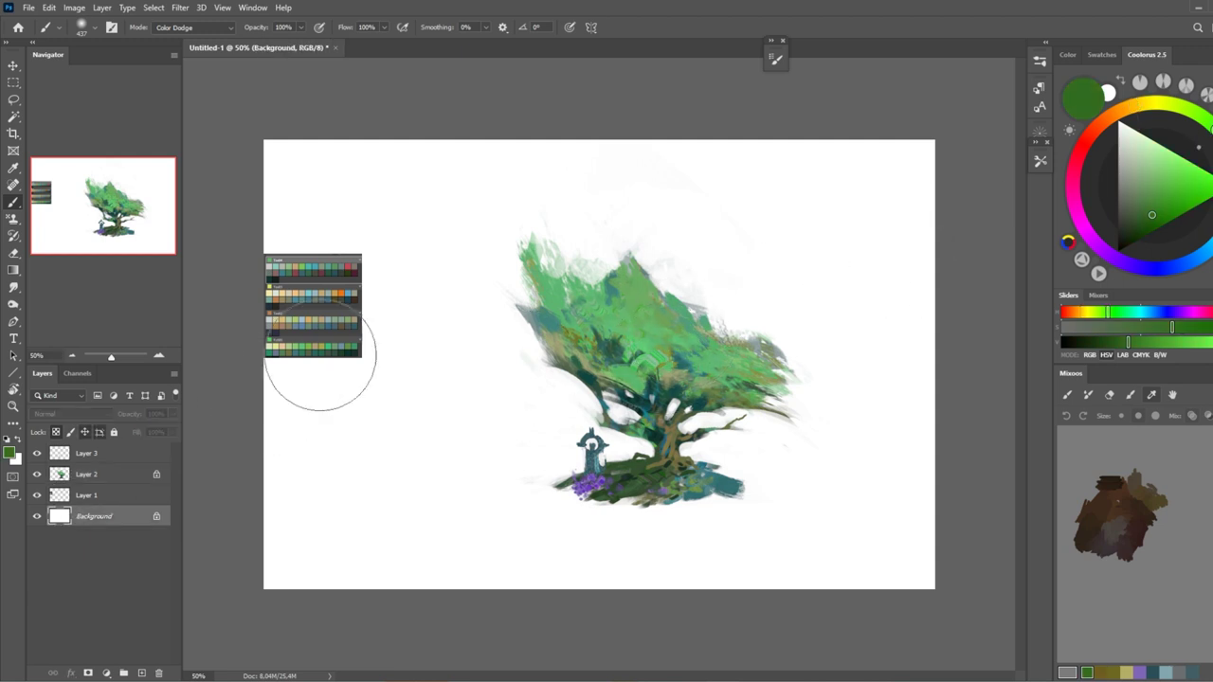
Step: Draw a circular selection left of the trunk on a new layer and load the Round Blunt brush
key(m)
key(shift+m)
drag(677, 241, 929, 495)
key(ctrl+d)
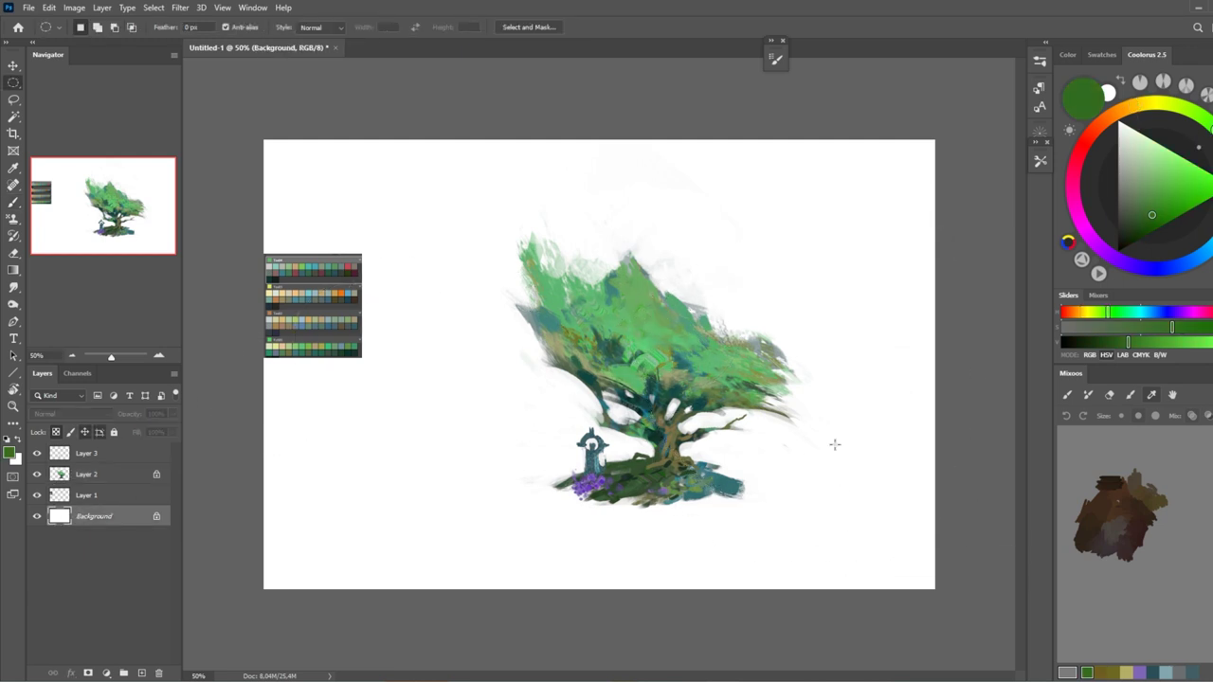
drag(470, 334, 654, 532)
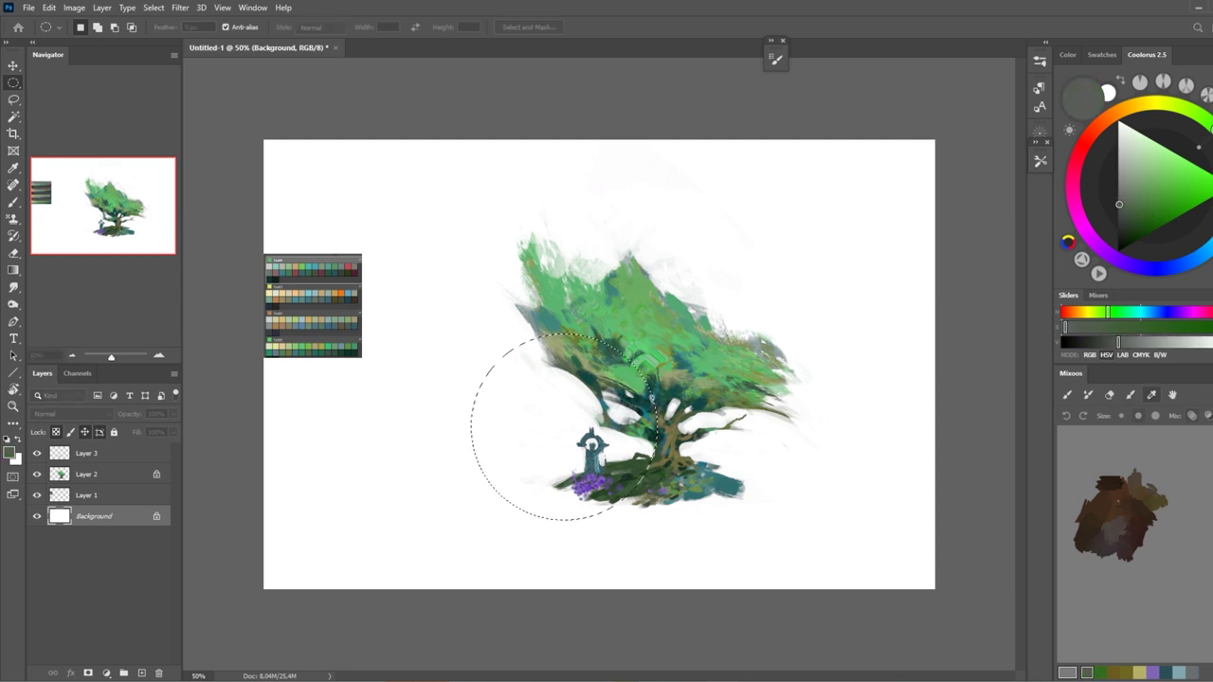
key(ctrl+shift+alt+n)
key(b)
right_click(516, 363)
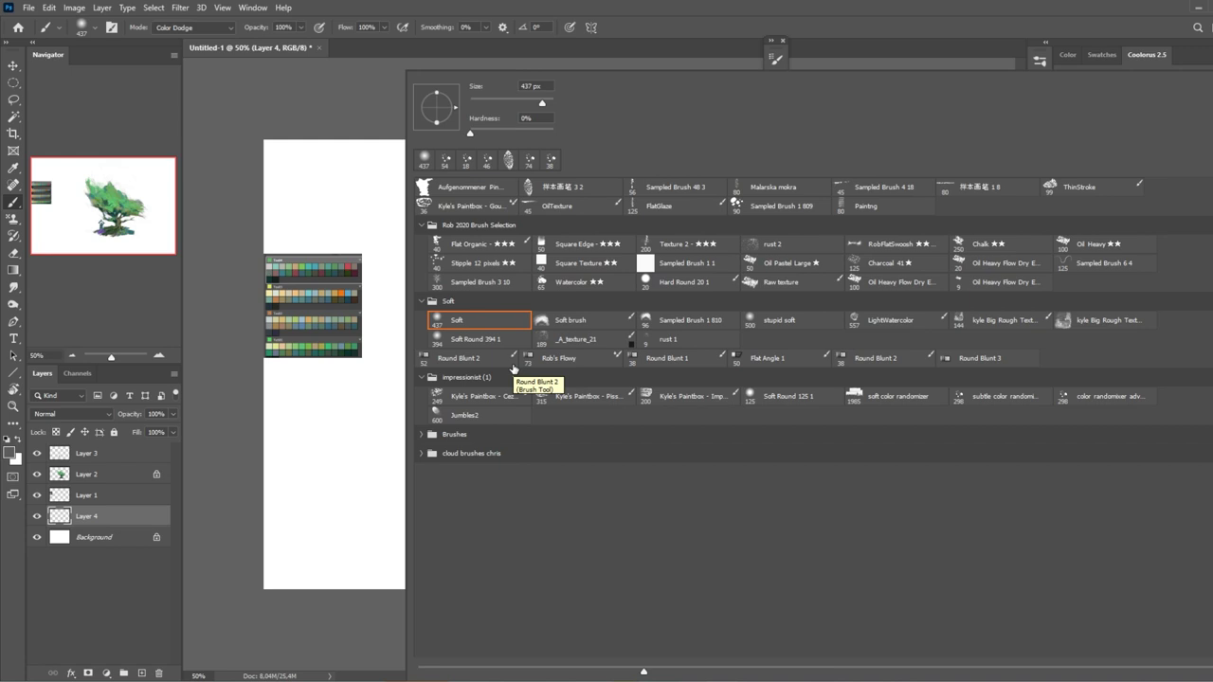
double_click(512, 368)
drag(322, 431, 530, 313)
key(ctrl+z)
Step: Try flat and streaked grey fills in the moved circle selection, undoing both
key(m)
drag(667, 539, 635, 517)
key(b)
drag(530, 446, 569, 407)
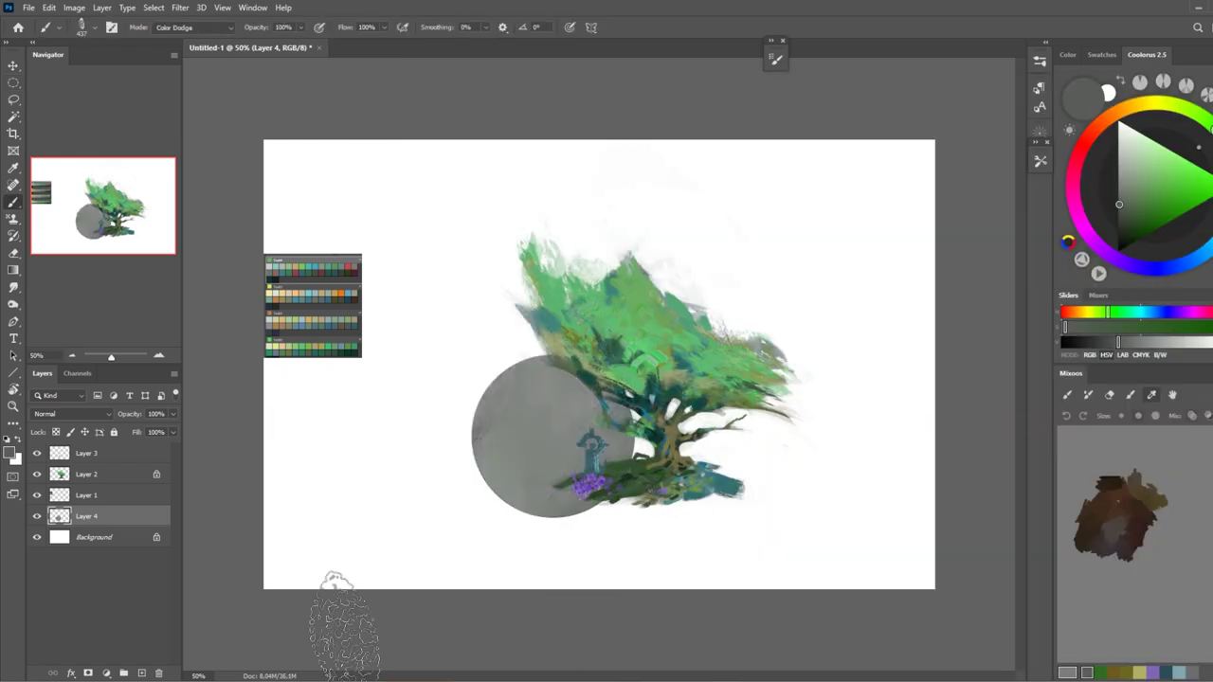
key(ctrl+z)
drag(493, 398, 587, 483)
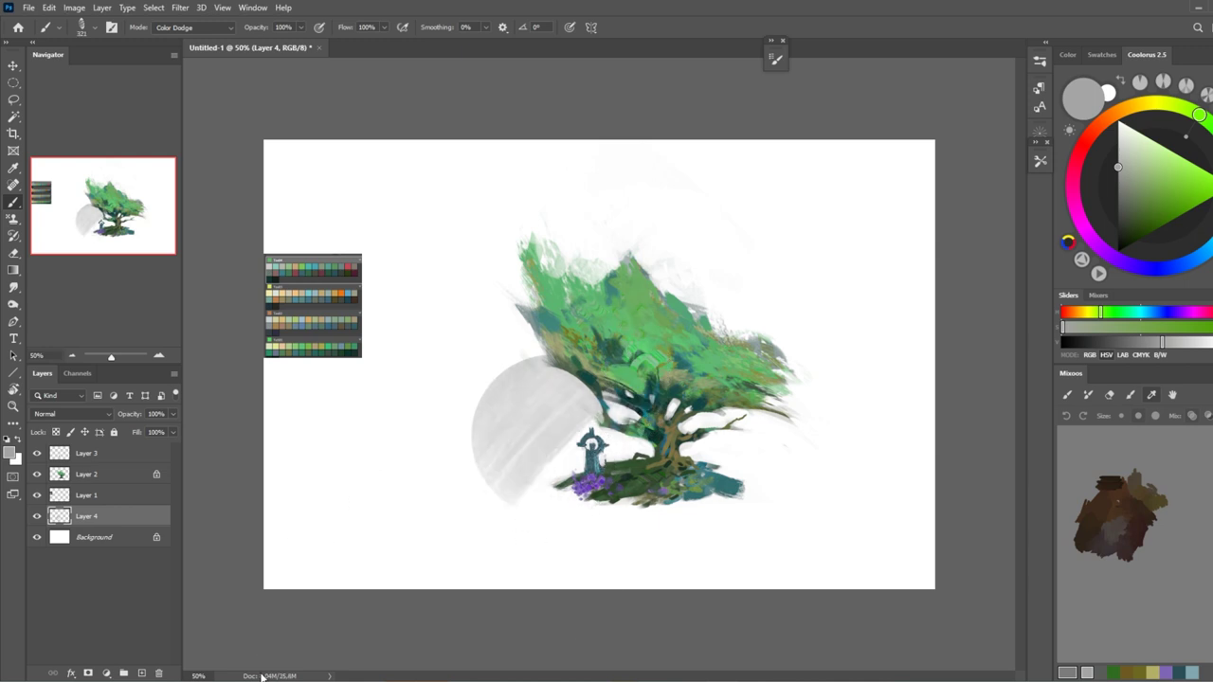
key(ctrl+z)
Step: Paint grey streaks in Normal mode inside a tall rectangular selection behind the gravestone
key(m)
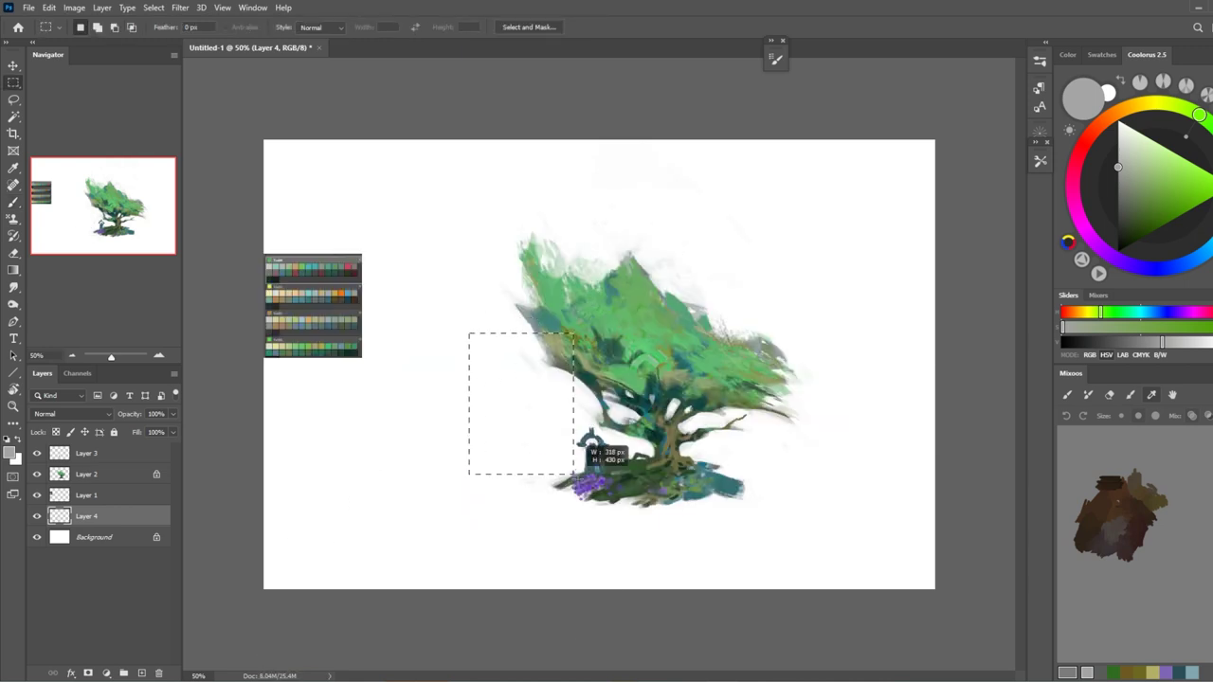
drag(573, 474, 591, 536)
key(b)
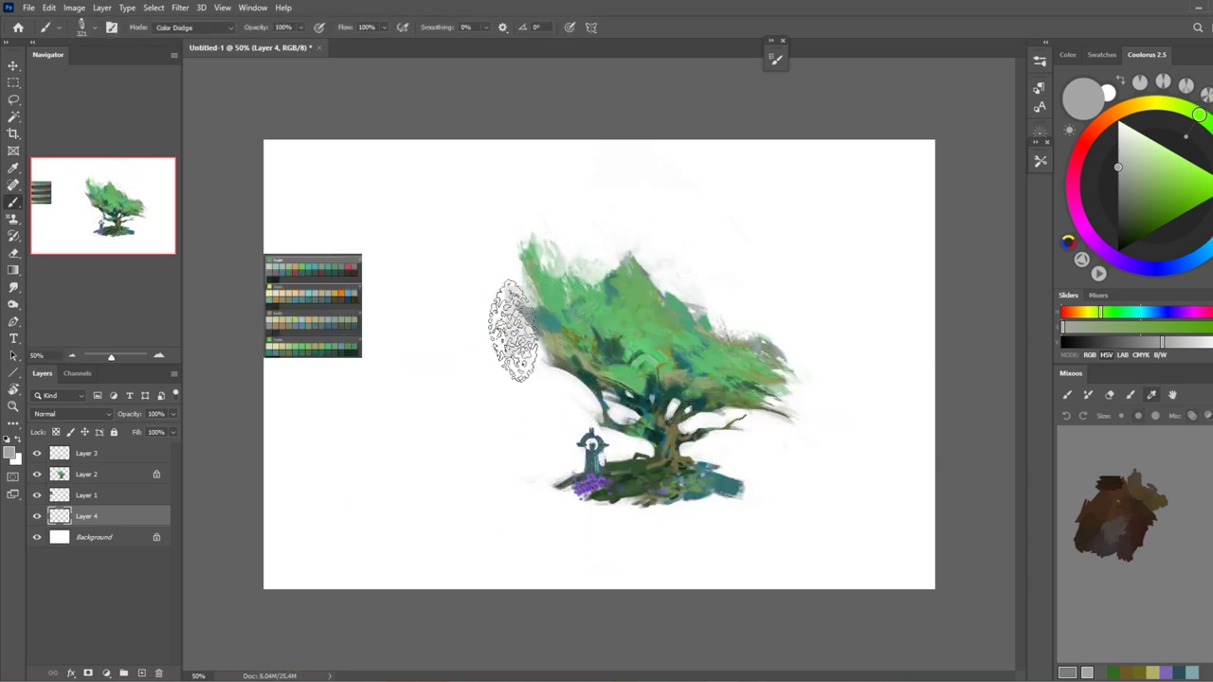
key(alt+shift+n)
drag(513, 330, 557, 530)
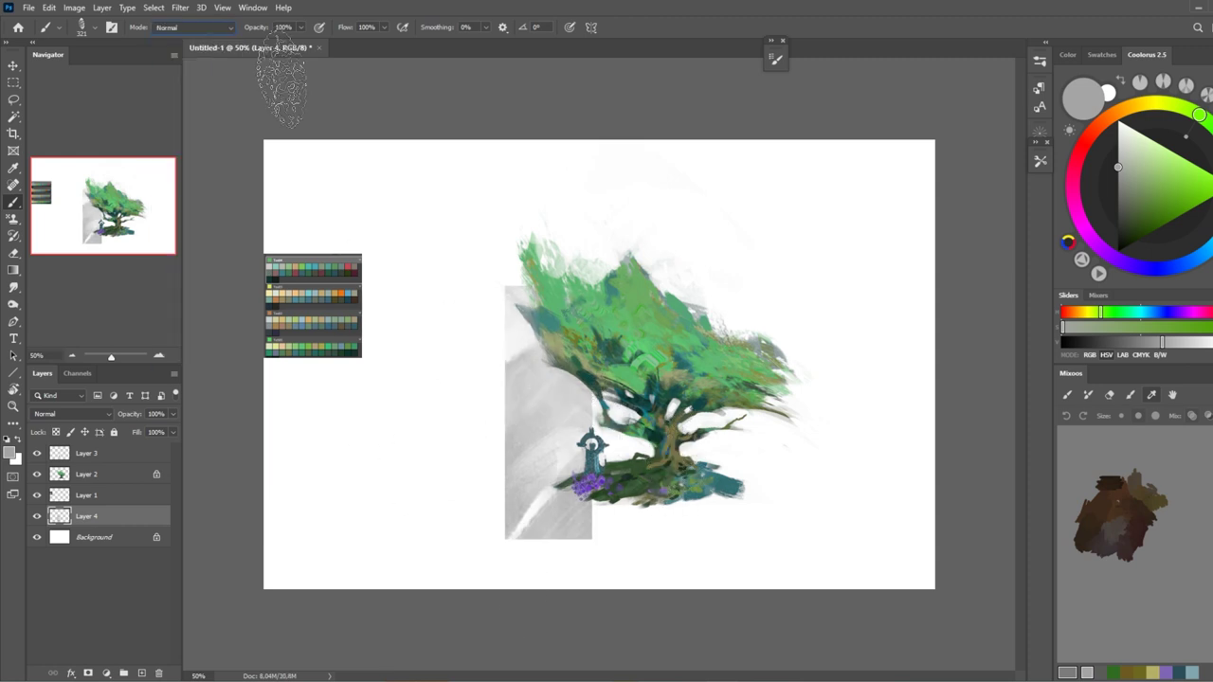
drag(512, 294, 569, 516)
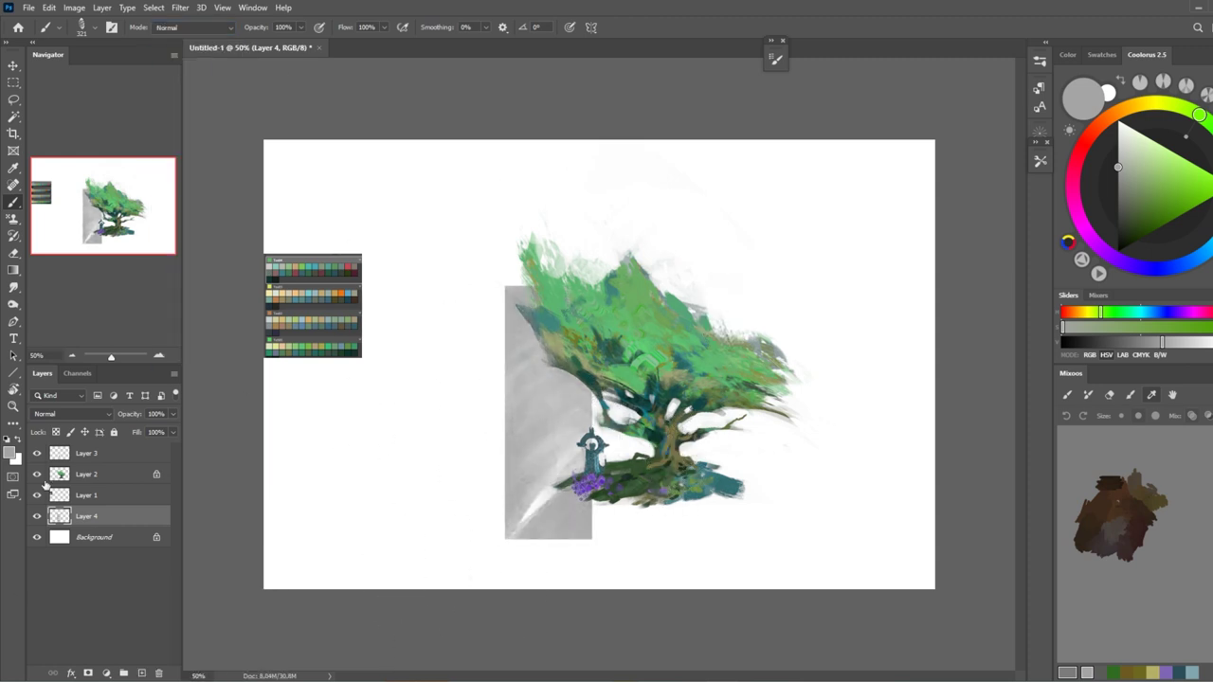
Step: Hide the swatch palette Layer 1 and add a Color Lookup adjustment layer above Layer 3
click(37, 495)
click(94, 453)
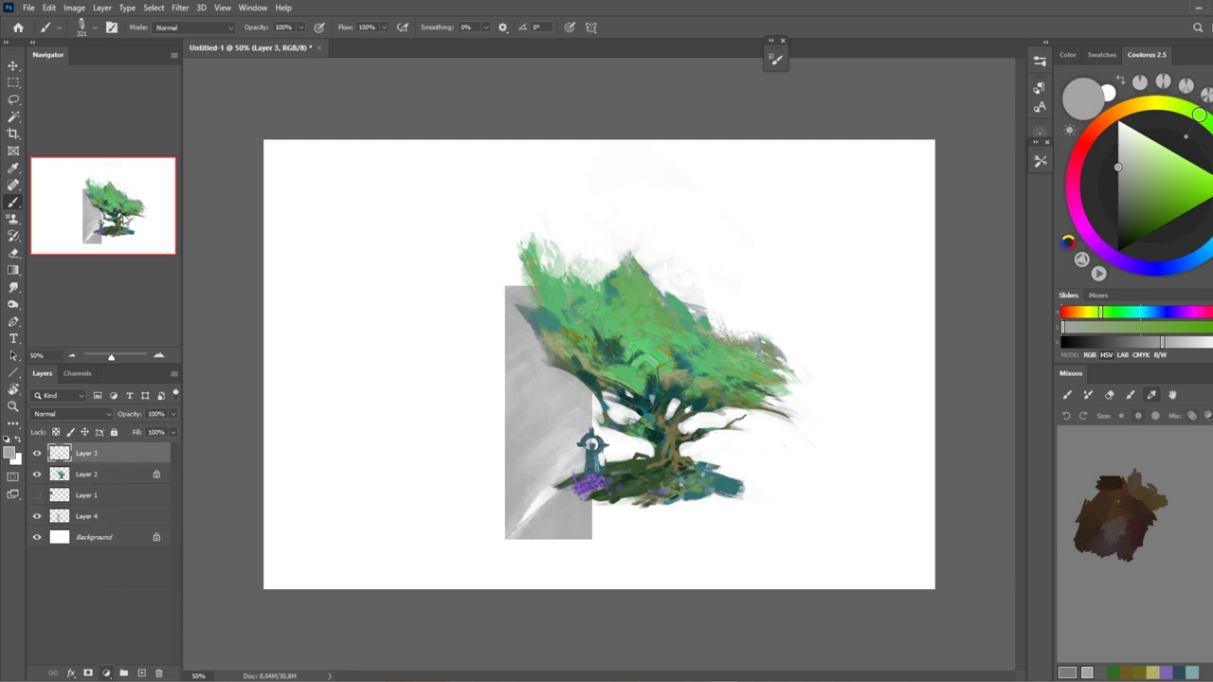
key(F2)
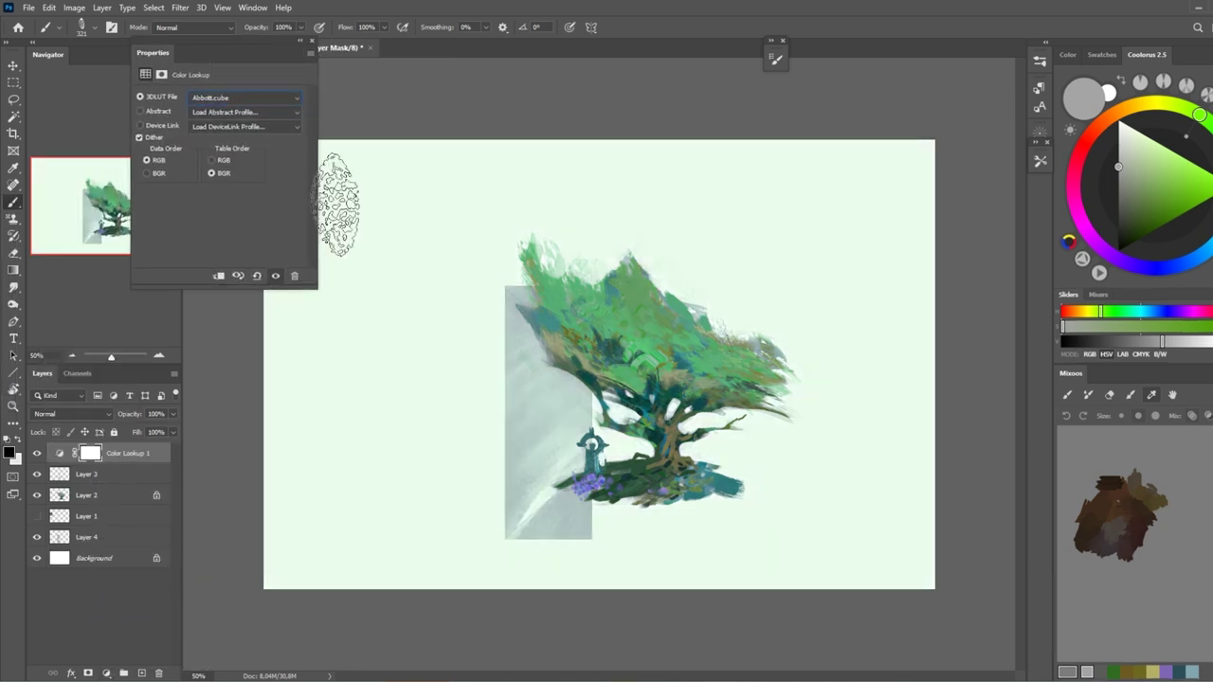
Step: Group the painting layers into Group 1 and clip Color Lookup 1 to it
click(85, 474)
shift+click(86, 537)
key(ctrl+g)
alt+click(130, 468)
Step: Preview Adkins.cube and the following lookup files, toggling the layer's visibility to compare
click(245, 98)
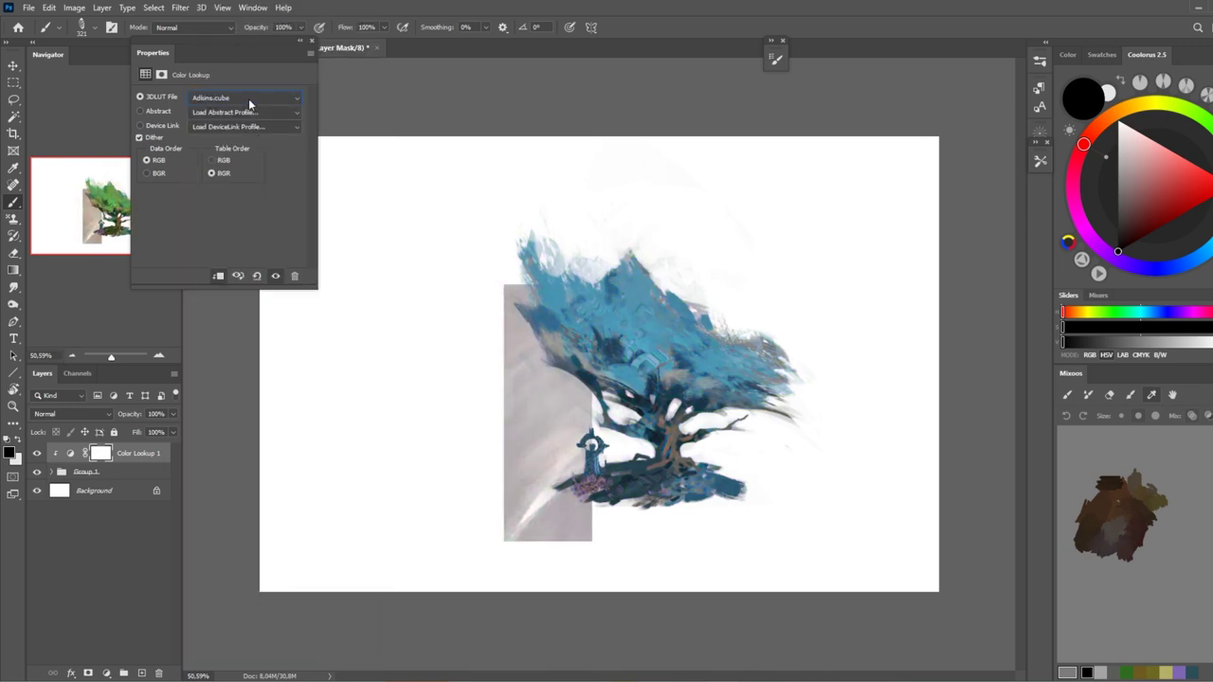
key(Down)
key(Down)
key(Down)
key(Down)
key(Down)
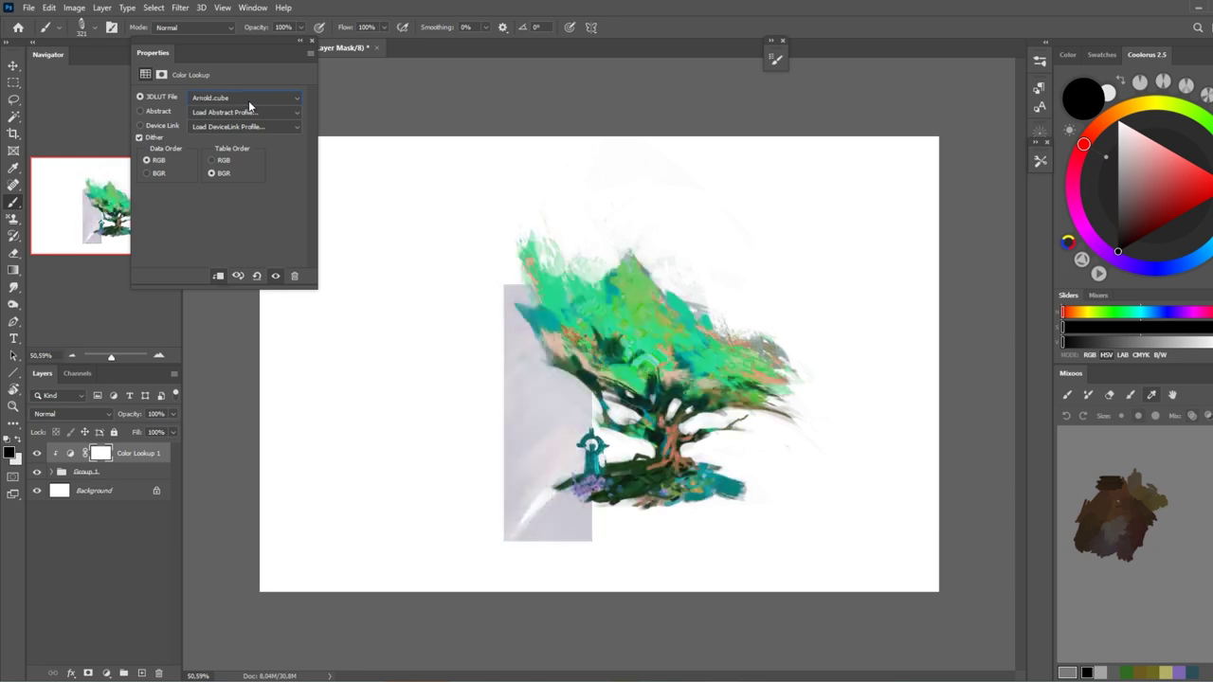
key(Down)
Step: Try Bailey.cube and Baird.cube, dismissing parse errors, then settle on Ashley.cube
key(Down)
click(37, 453)
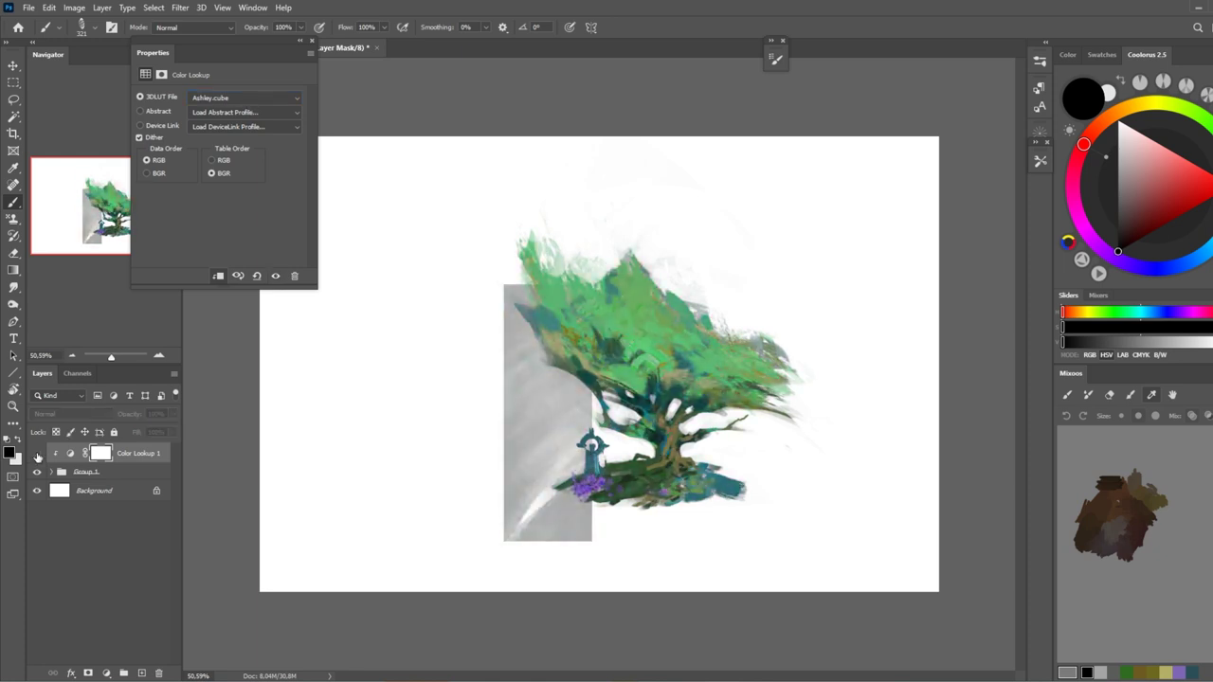
click(36, 453)
click(36, 453)
click(37, 453)
click(37, 453)
click(217, 97)
key(Return)
key(Return)
click(217, 98)
key(Down)
key(Down)
key(Down)
key(Down)
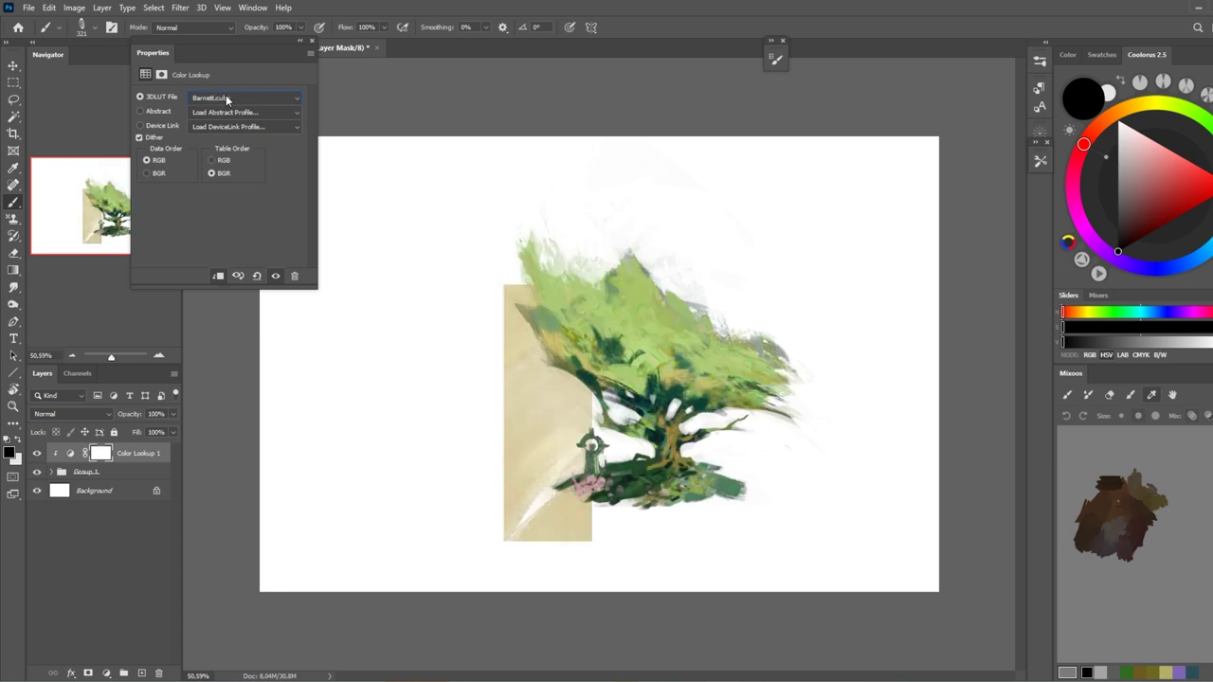
key(Down)
key(Down)
key(Return)
click(226, 98)
scroll(243, 125, up, 10)
click(218, 198)
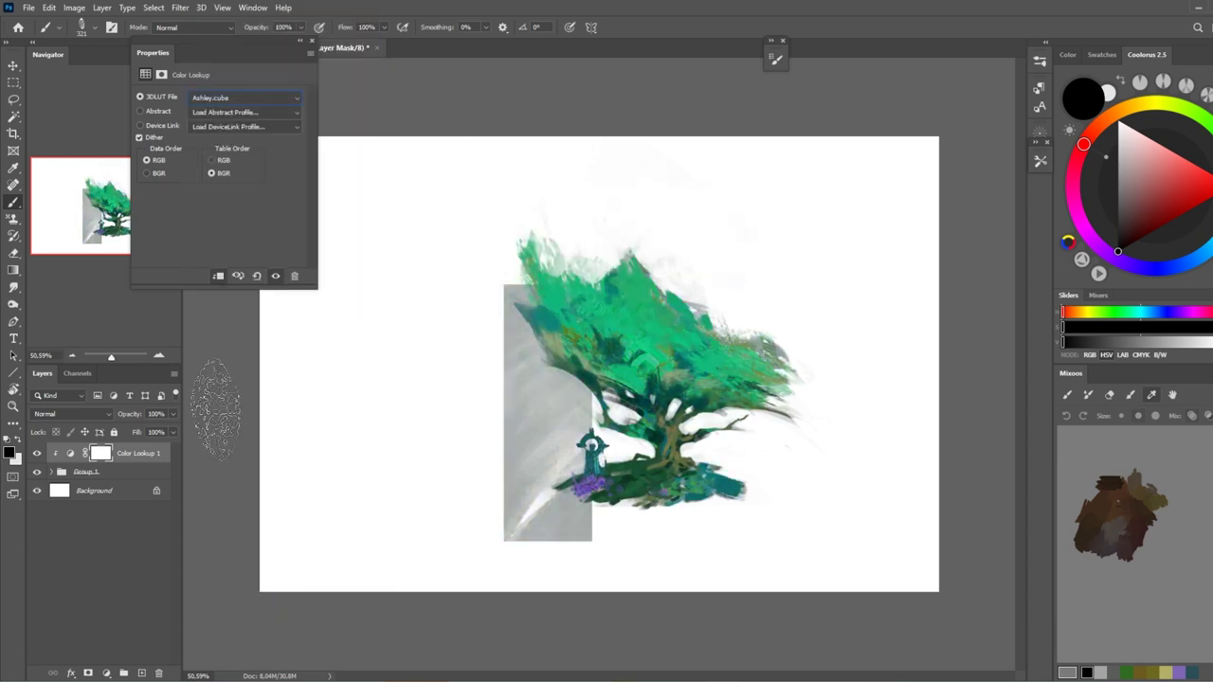
Step: Set Color Lookup 1's Blend If Underlying Layer black slider to 89
right_click(69, 453)
click(114, 194)
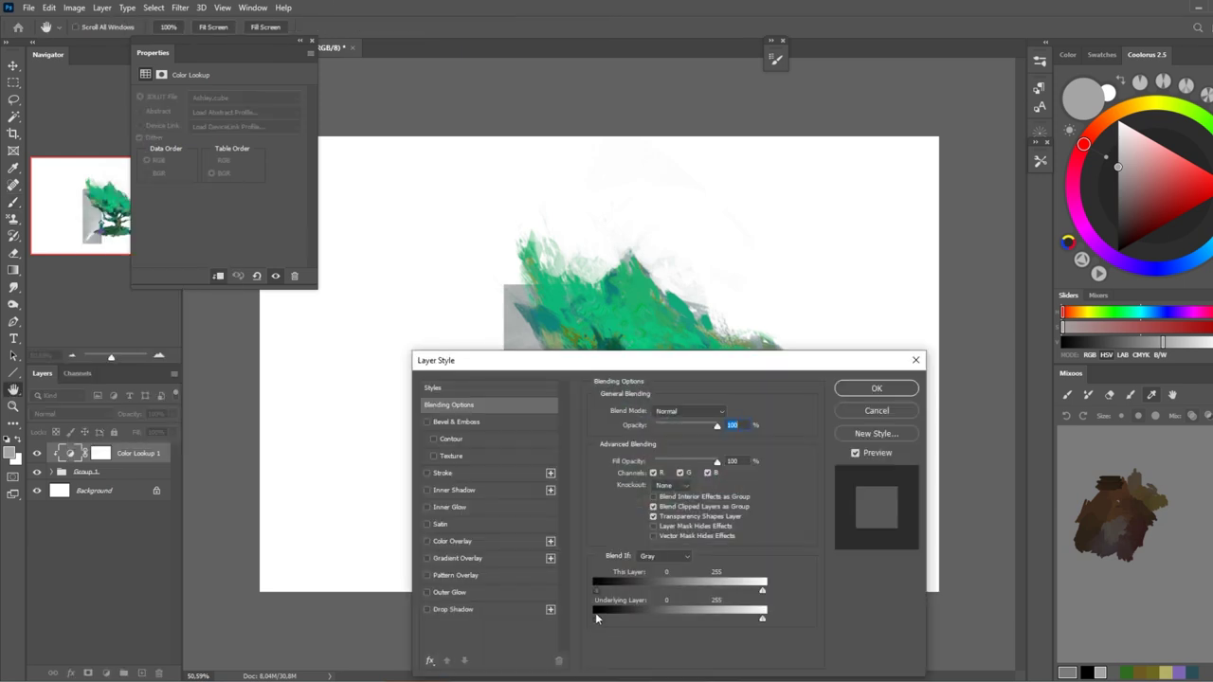
drag(597, 617, 943, 415)
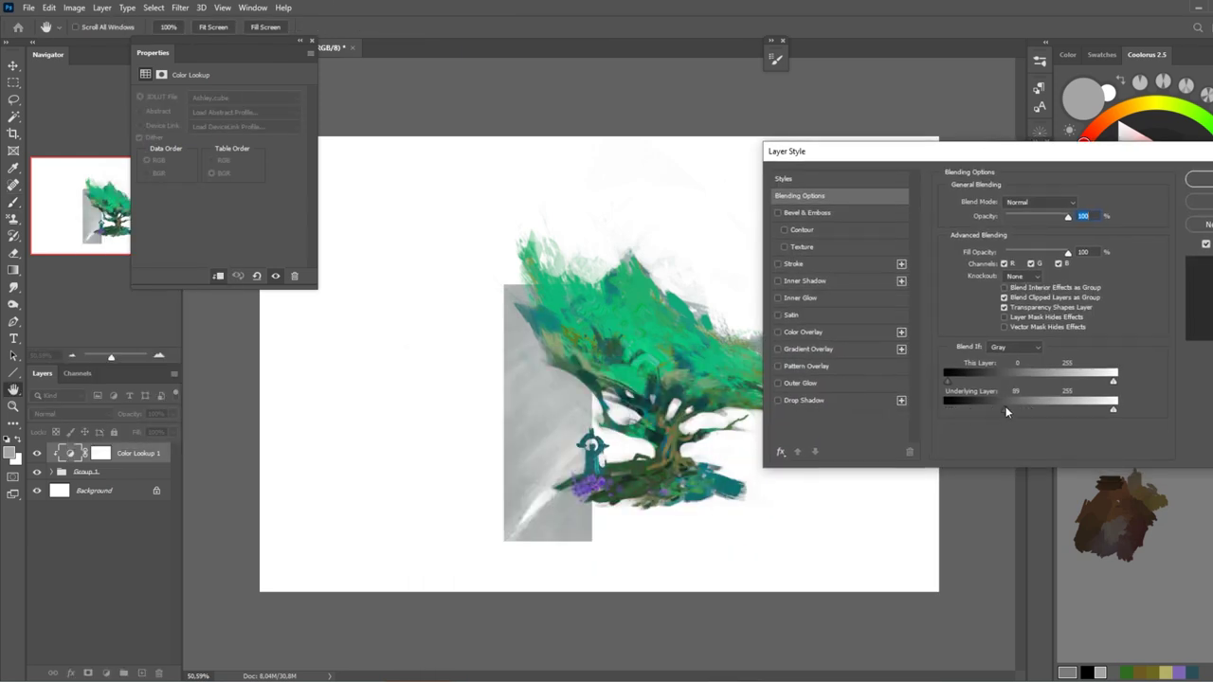
click(1206, 182)
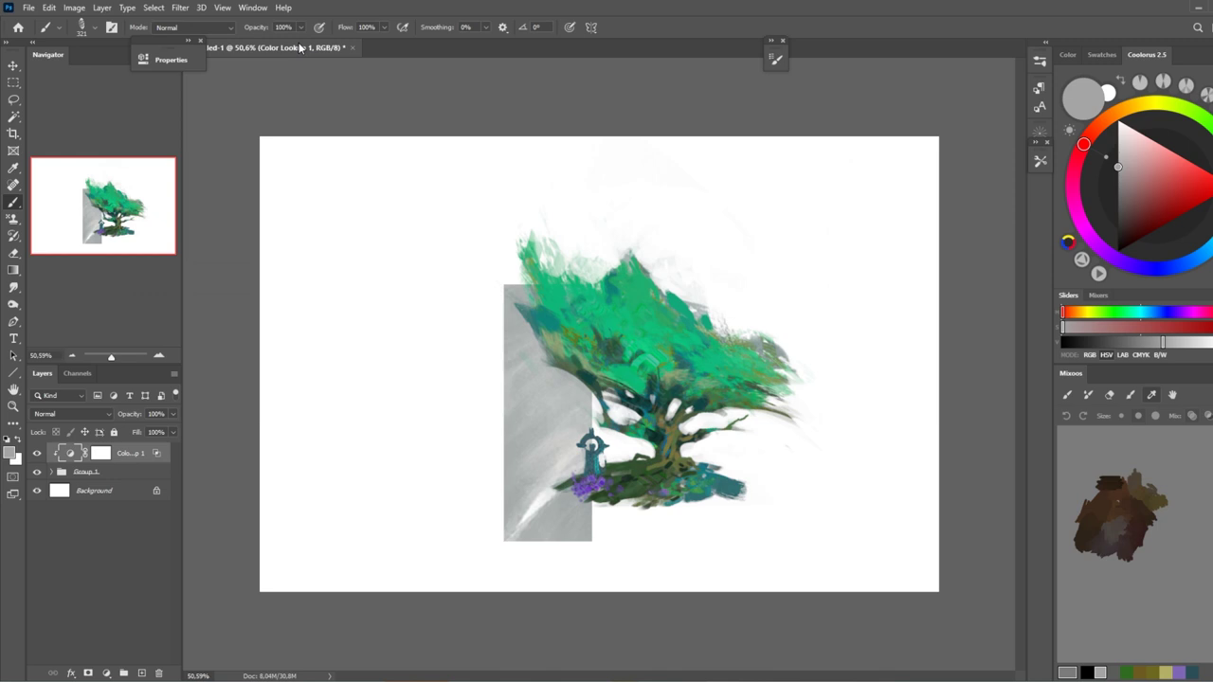
Step: Expand Group 1, select Layer 2 and switch to the Dry, Heavy Load mixer brush
click(52, 472)
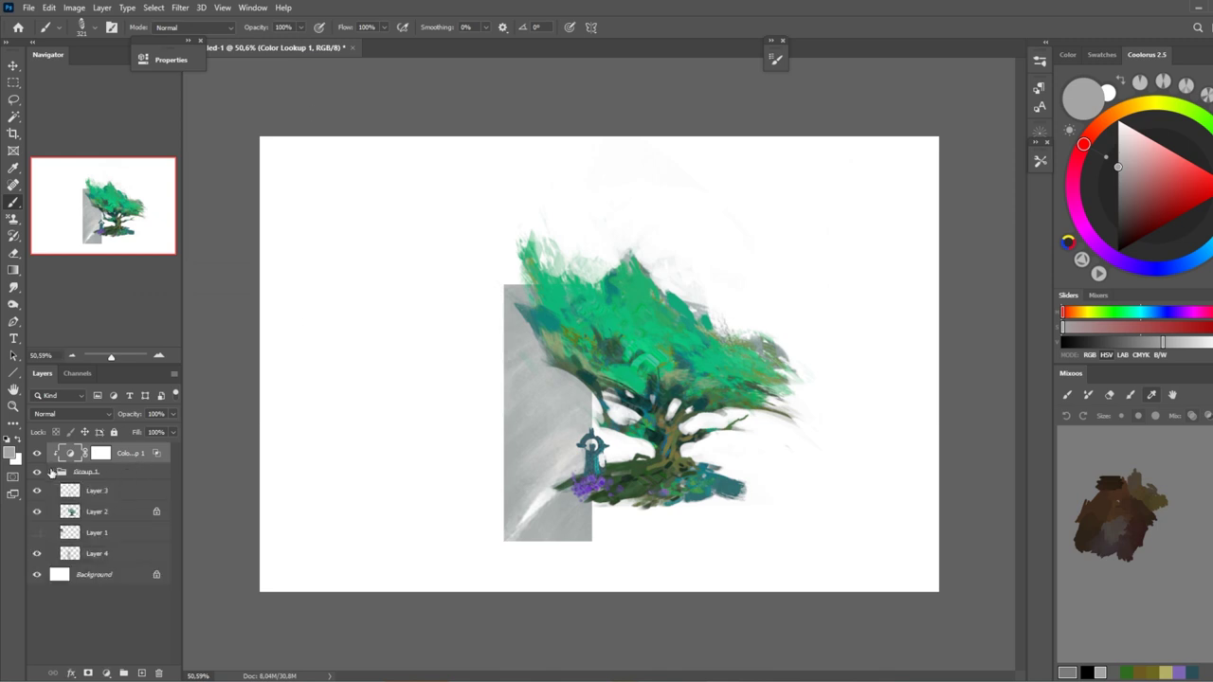
click(93, 517)
key(shift+b)
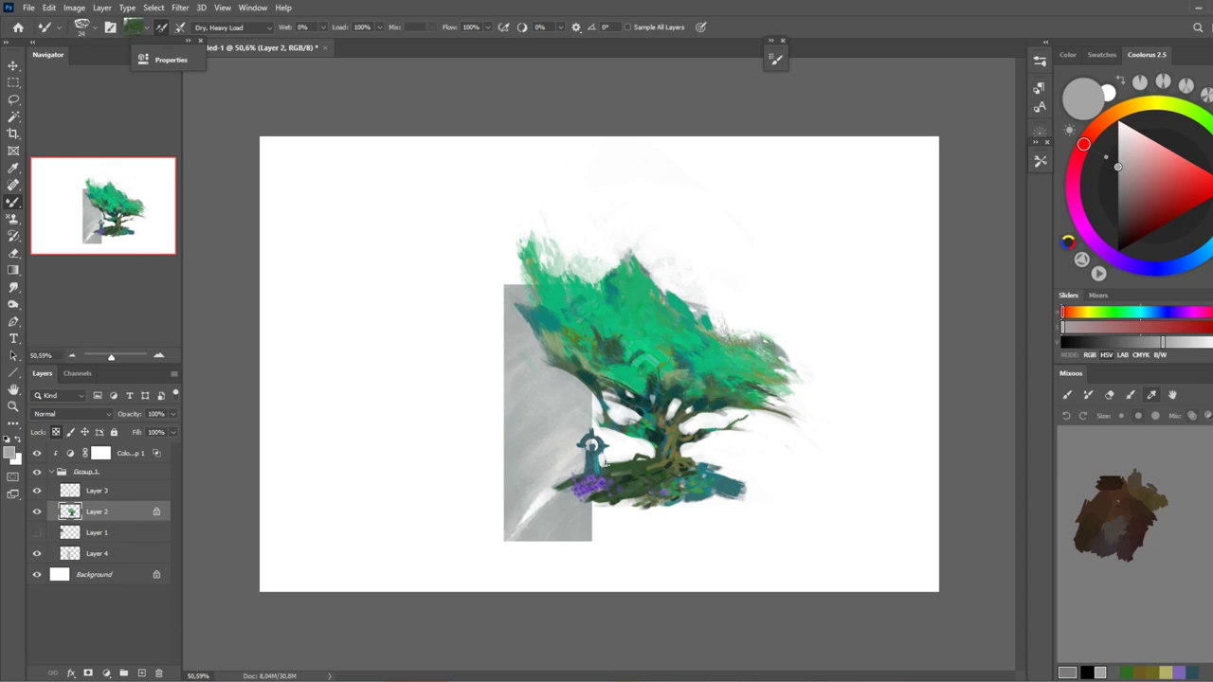
Step: Pick the ThinStroke brush and sample dark greens and flower purple from the painting
key(shift+b)
right_click(701, 425)
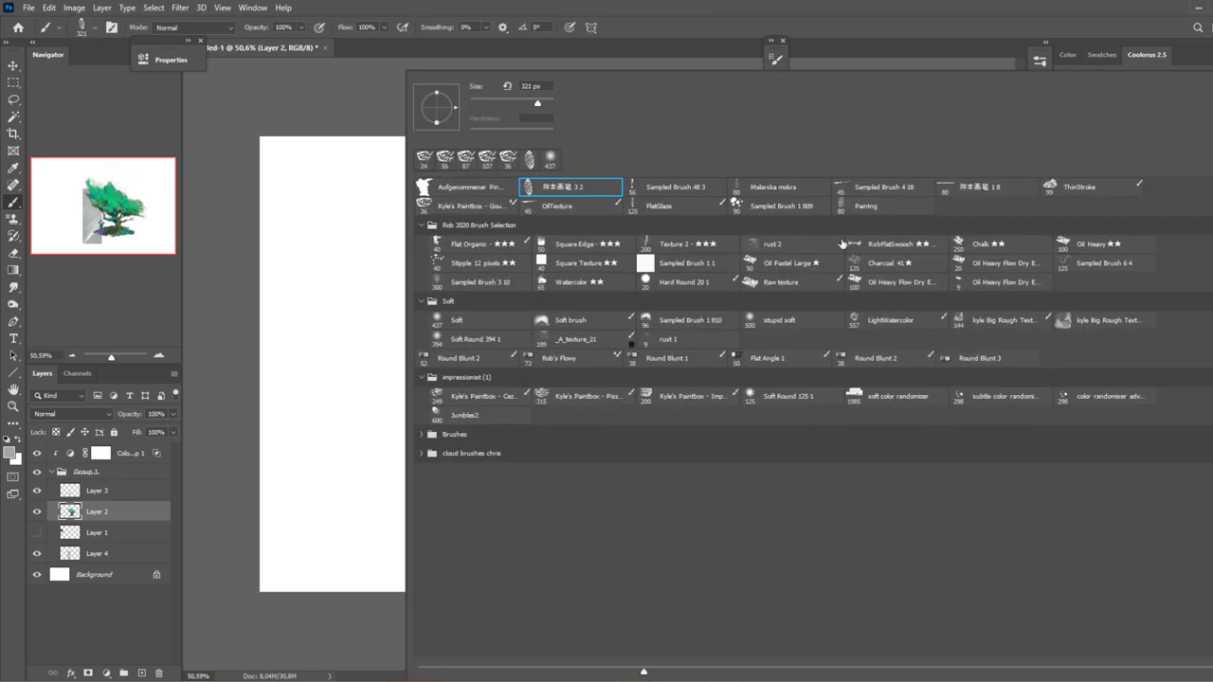
double_click(1085, 189)
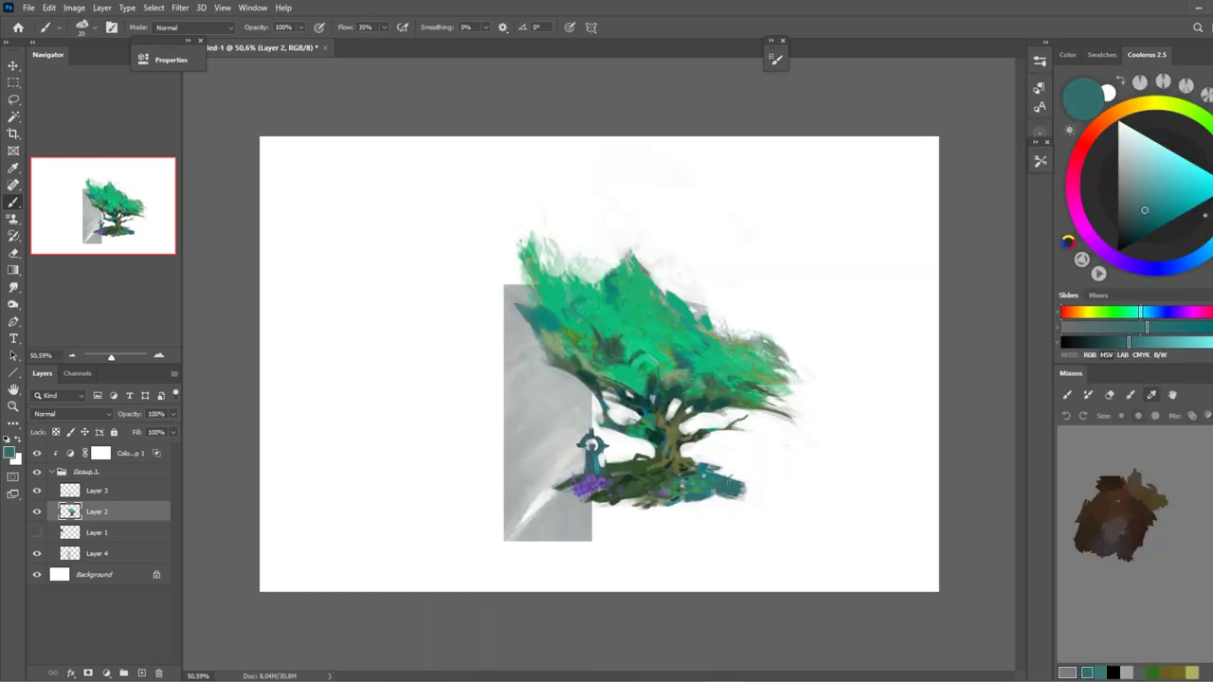
alt+click(710, 460)
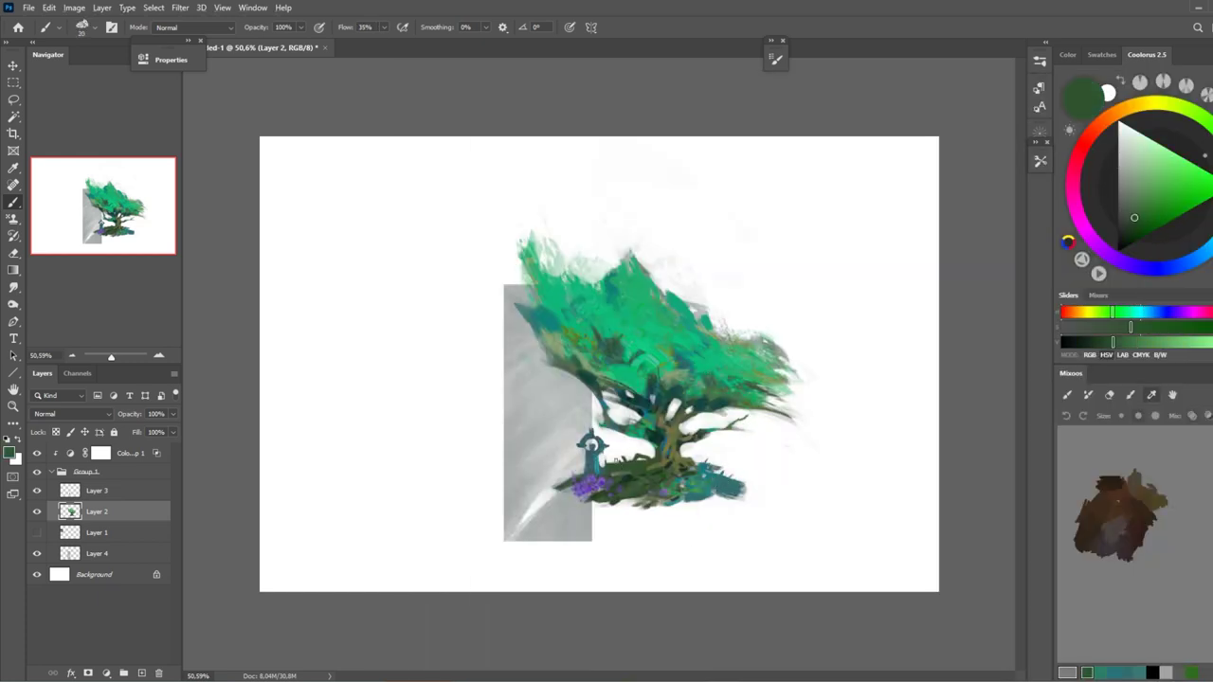
alt+click(696, 458)
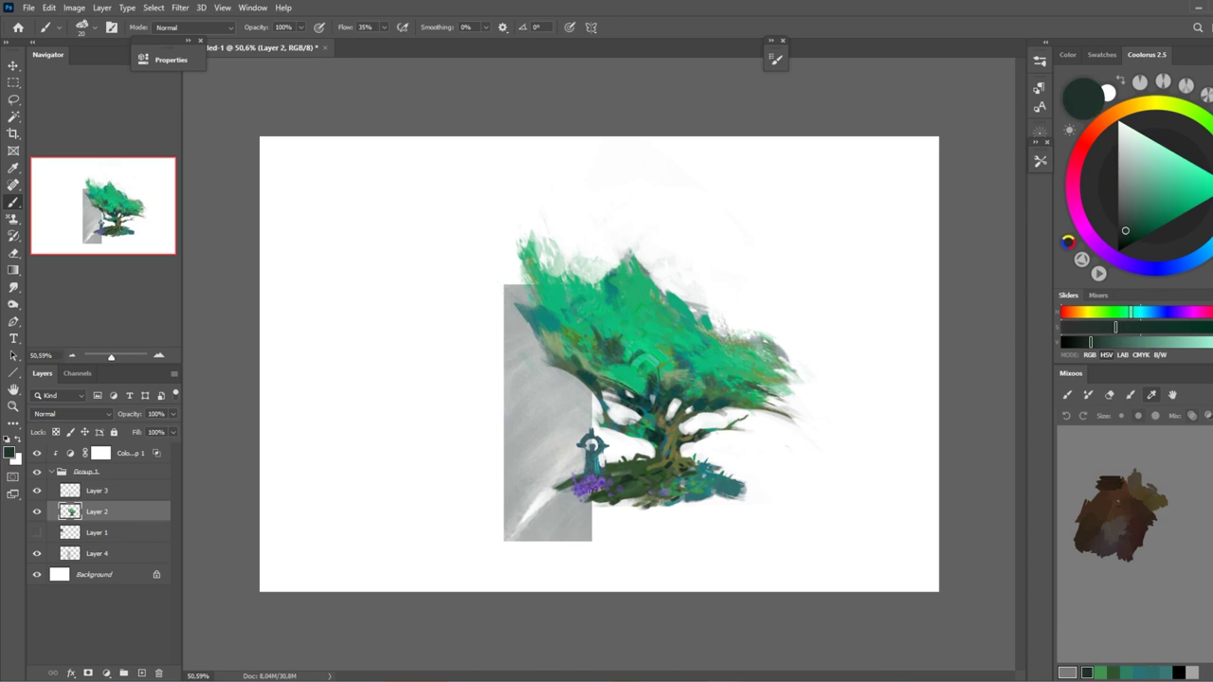
alt+click(597, 487)
Step: Remove Layer 3 and paint a small teal stroke on the tree base
key(ctrl+z)
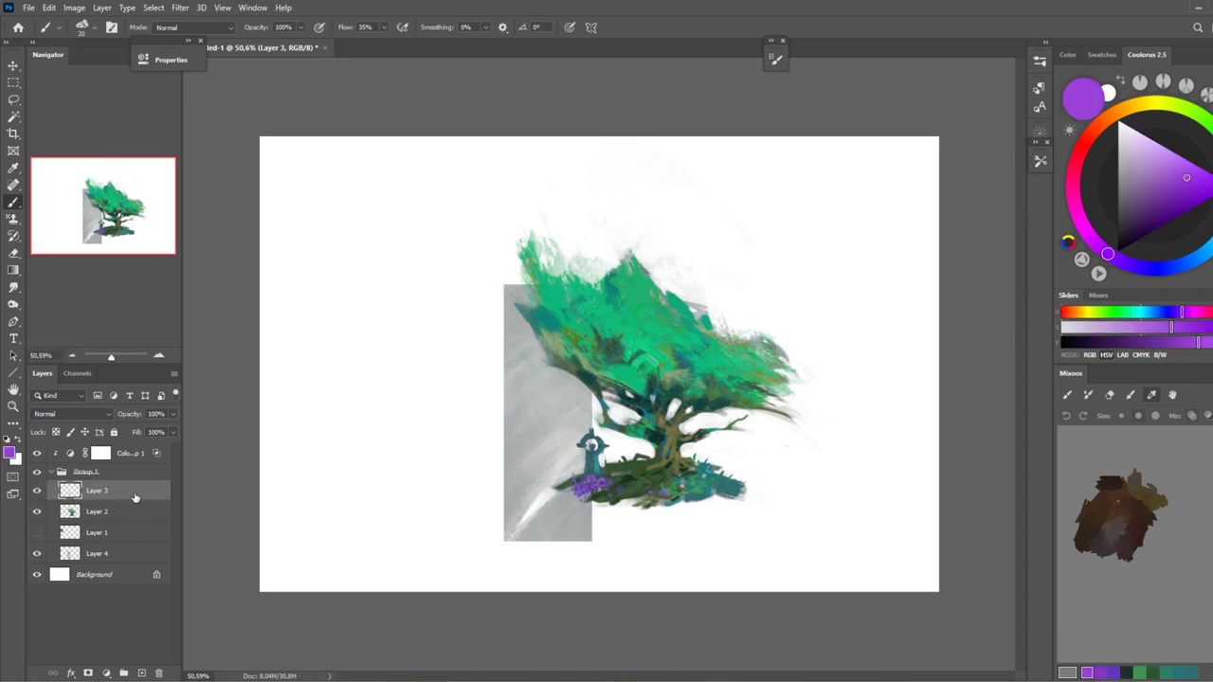
click(1117, 114)
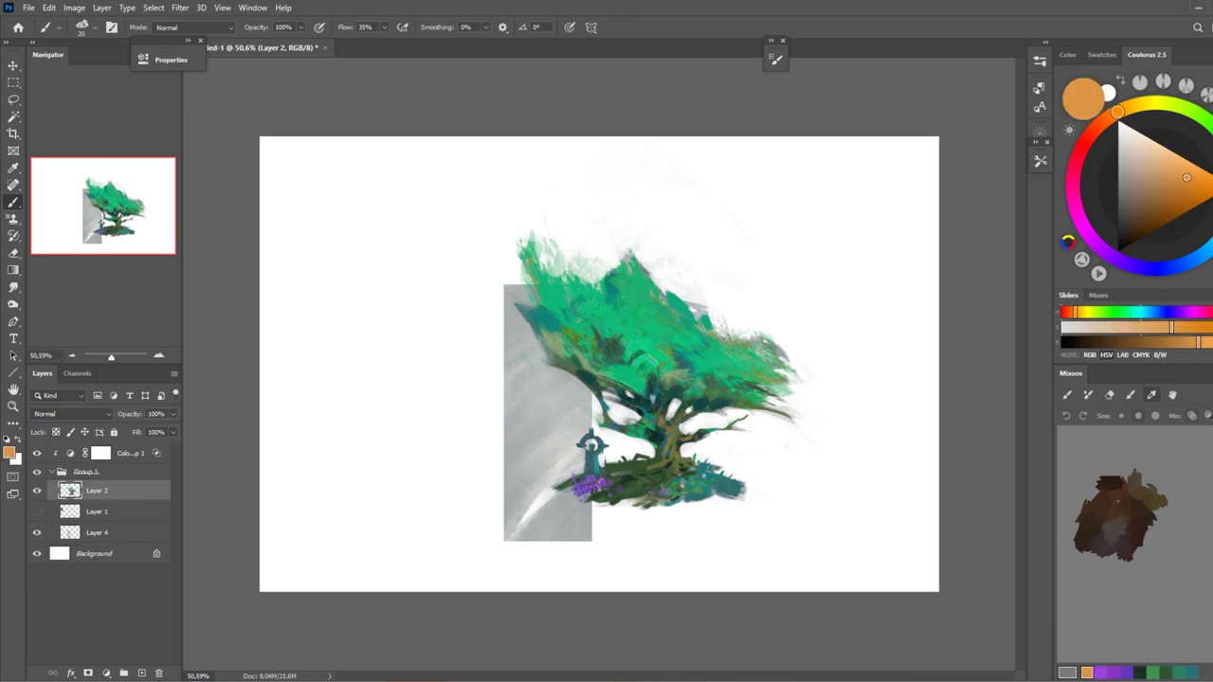
alt+click(600, 506)
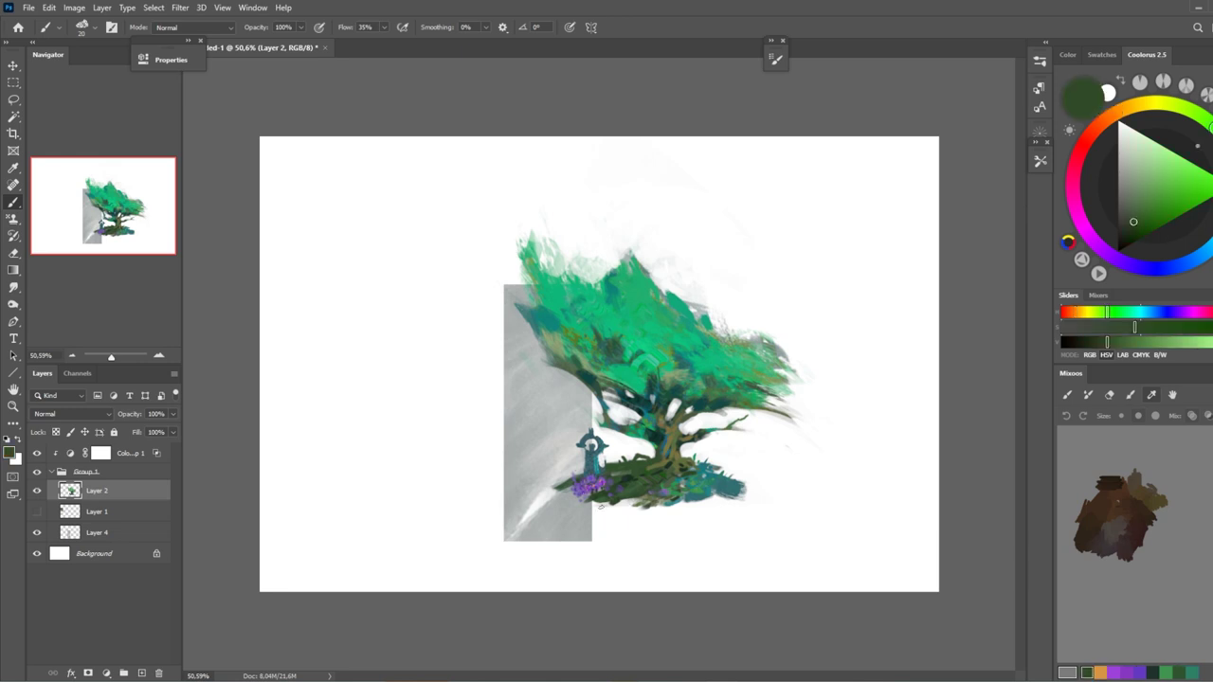
alt+click(680, 486)
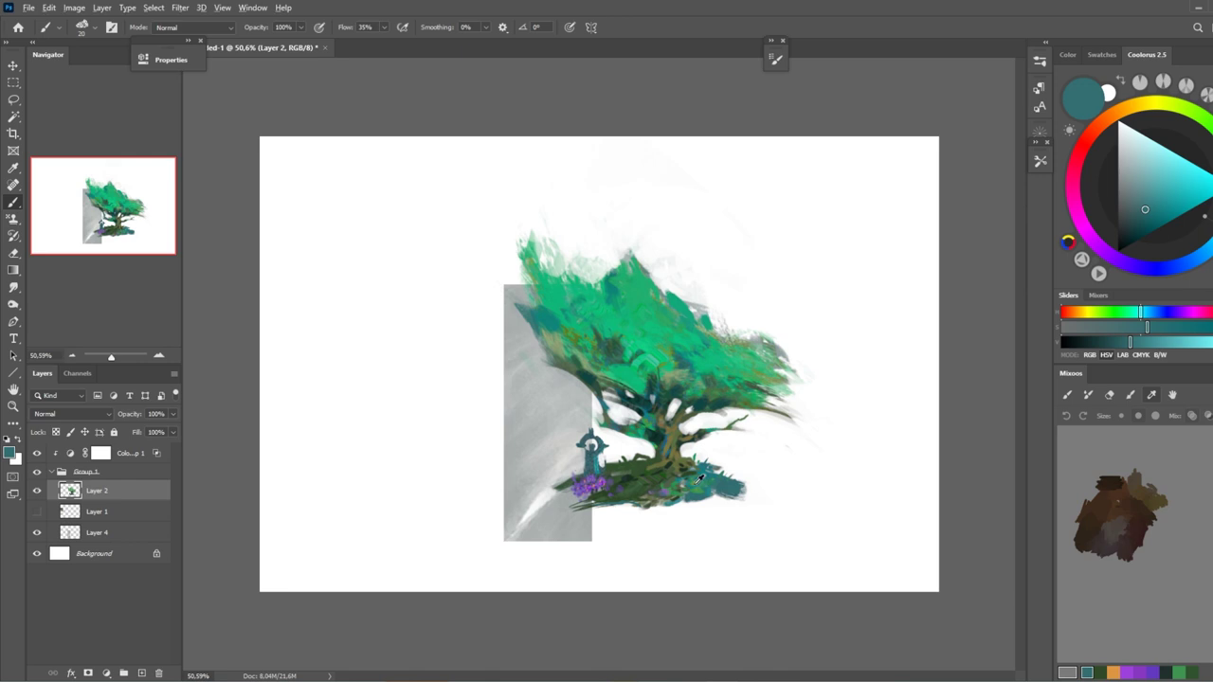
drag(665, 486, 640, 489)
Step: Sample dark green, teal-green, muted teal and purple tones from the tree
drag(1144, 211, 1133, 235)
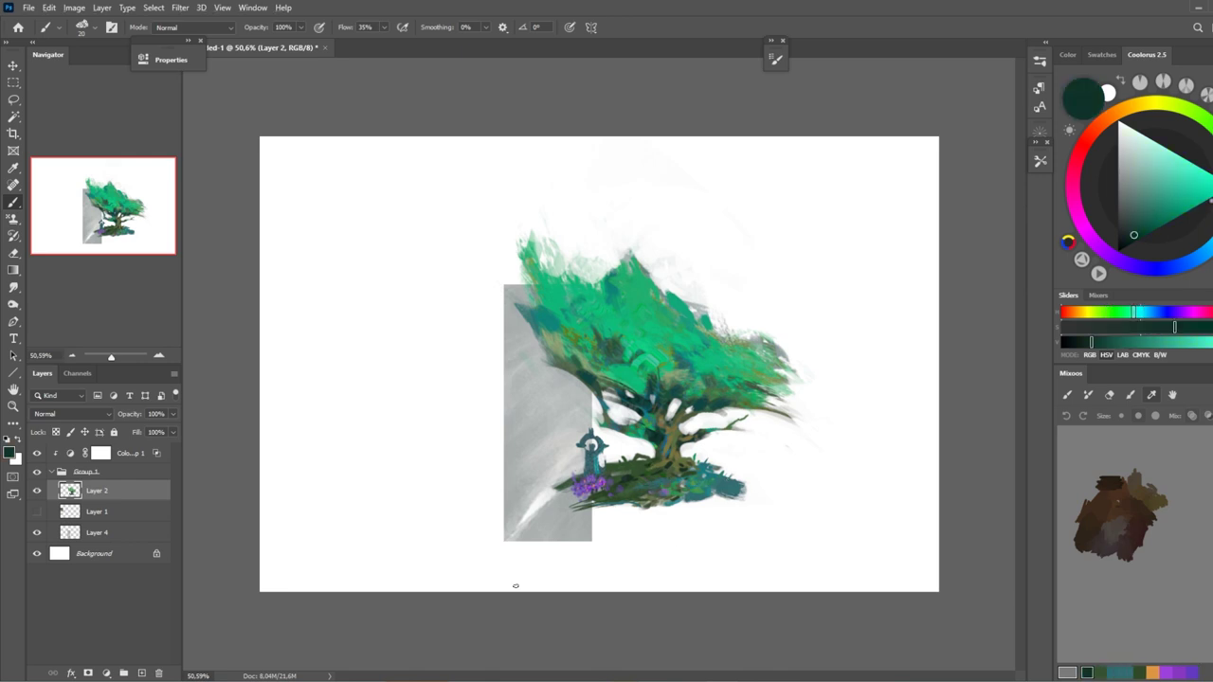
alt+click(652, 428)
alt+click(659, 434)
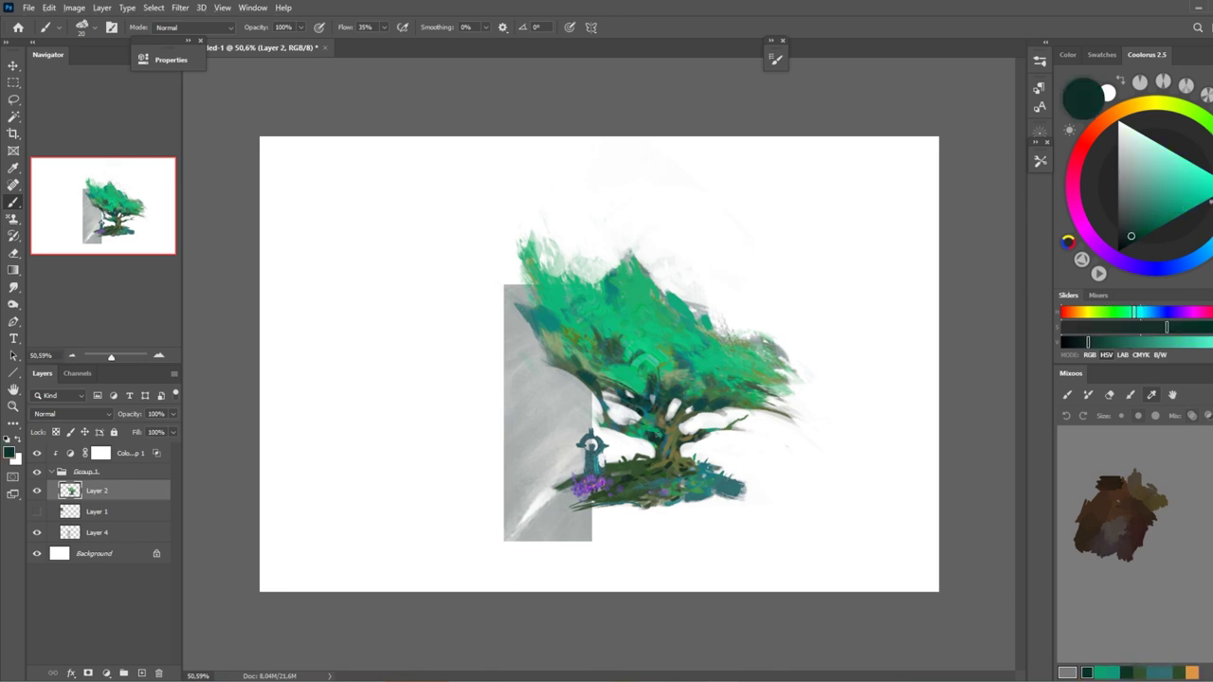
alt+click(706, 474)
alt+click(611, 476)
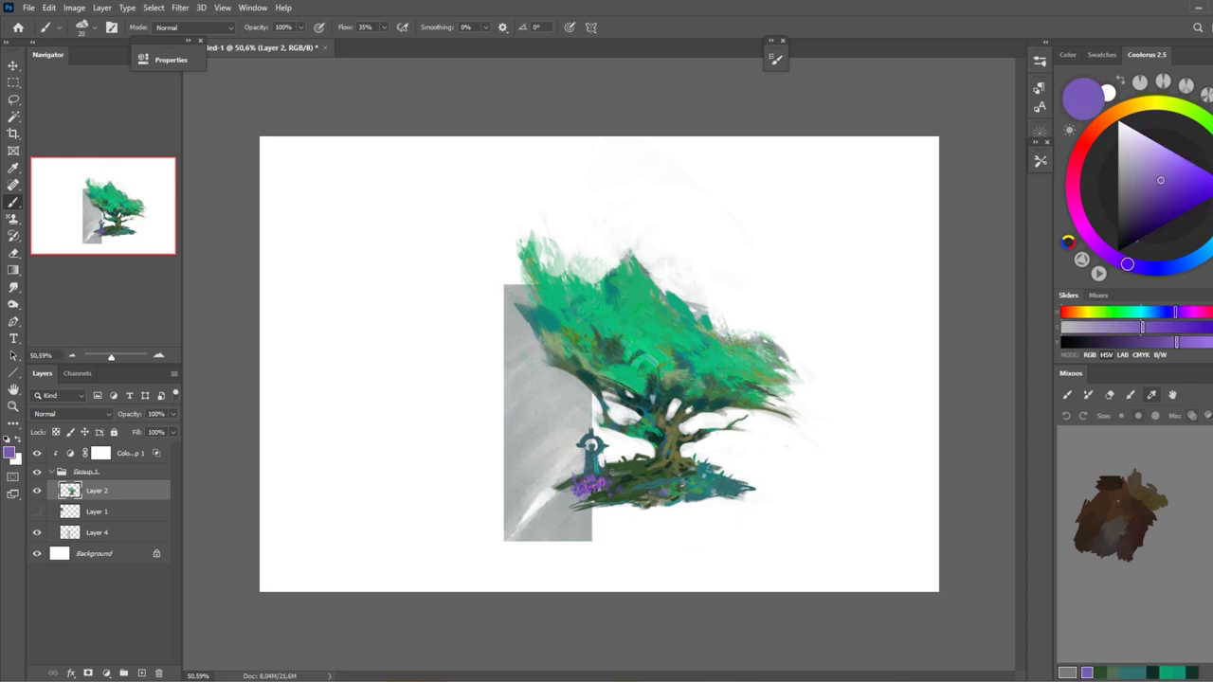
alt+click(673, 436)
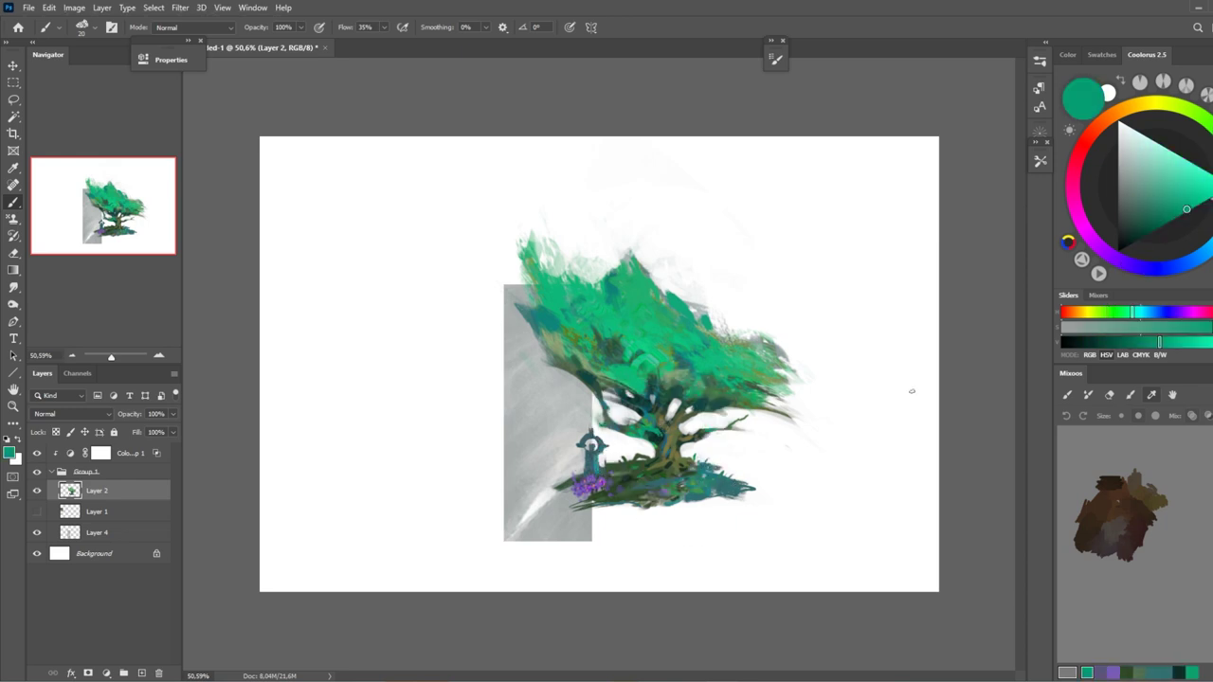
Step: Try several greens from the painting, settling on a muted darker green
alt+click(796, 417)
alt+click(718, 470)
alt+click(624, 462)
alt+click(564, 471)
alt+click(648, 491)
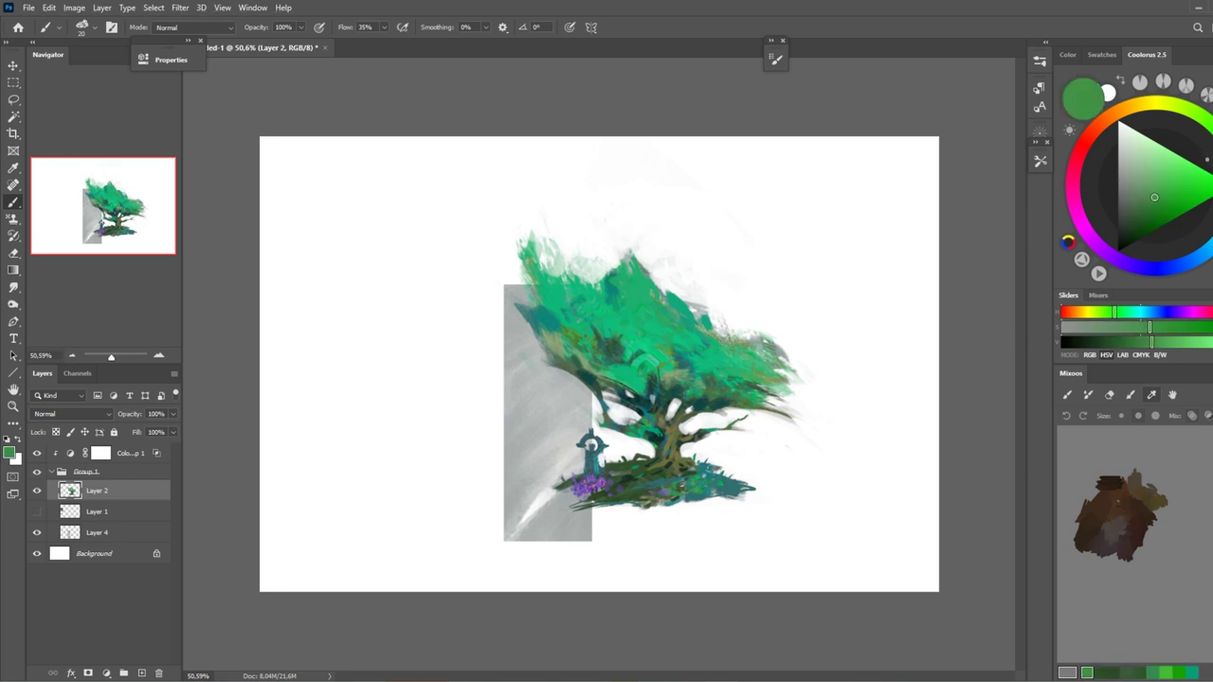
alt+click(681, 469)
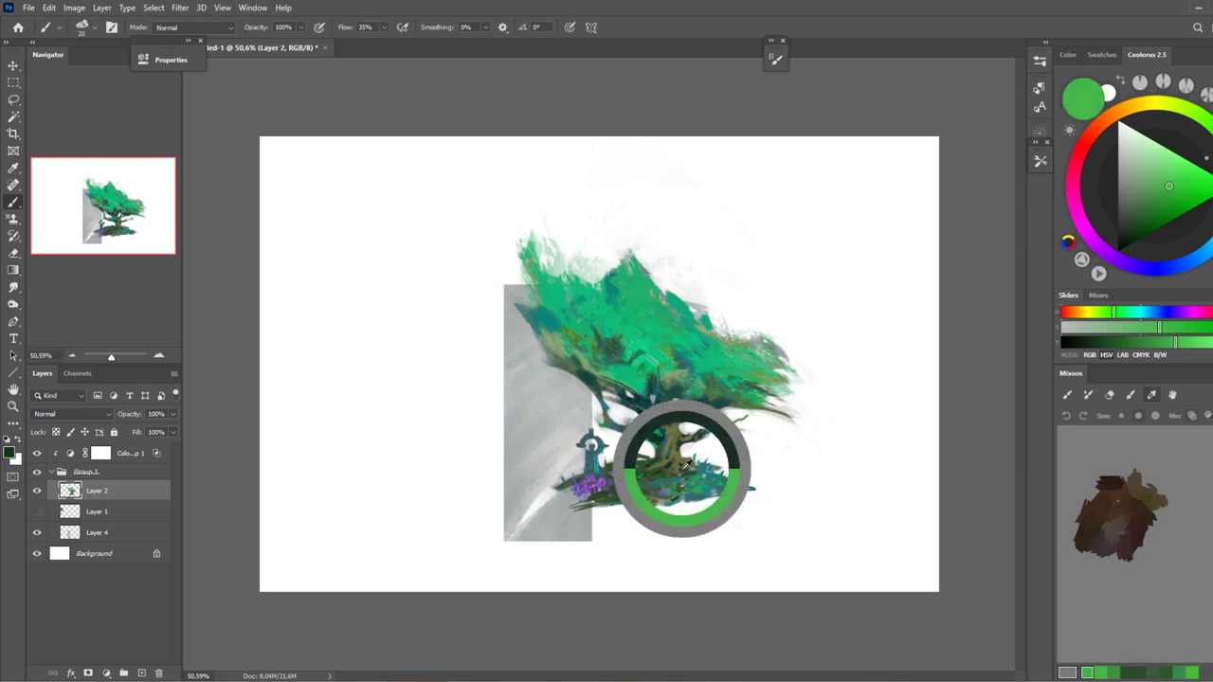
Step: Squash the grey rectangle's layer vertically to 91 px with Free Transform
key(e)
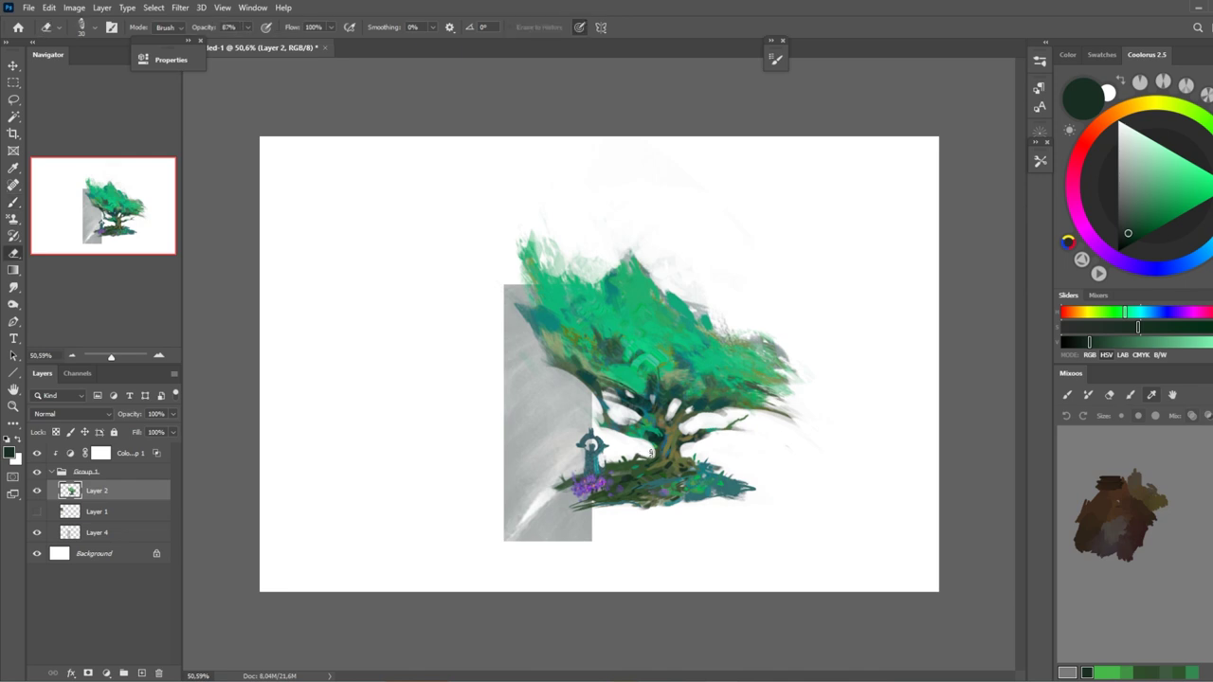
key(b)
key(shift+b)
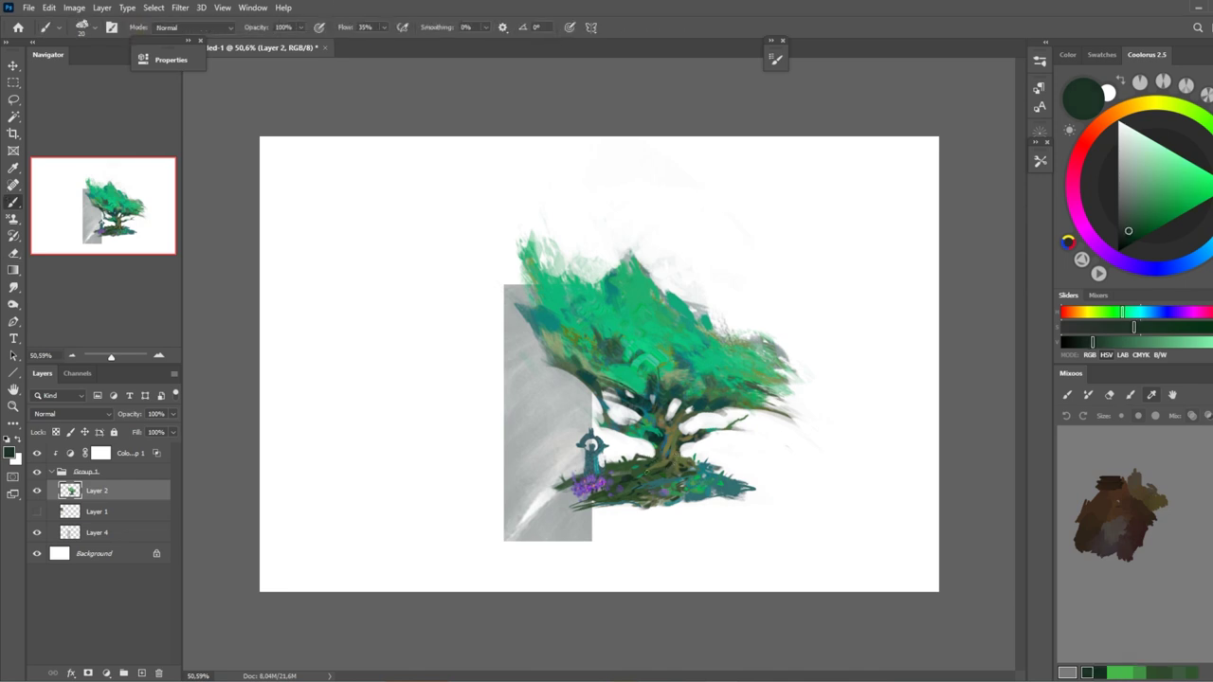
click(97, 532)
key(ctrl+t)
mouse_move(549, 285)
mouse_down()
mouse_move(538, 481)
mouse_move(627, 488)
mouse_move(563, 441)
mouse_up()
Step: Commit the rectangle transform, delete its layer, and move the tree up-left
key(Return)
key(v)
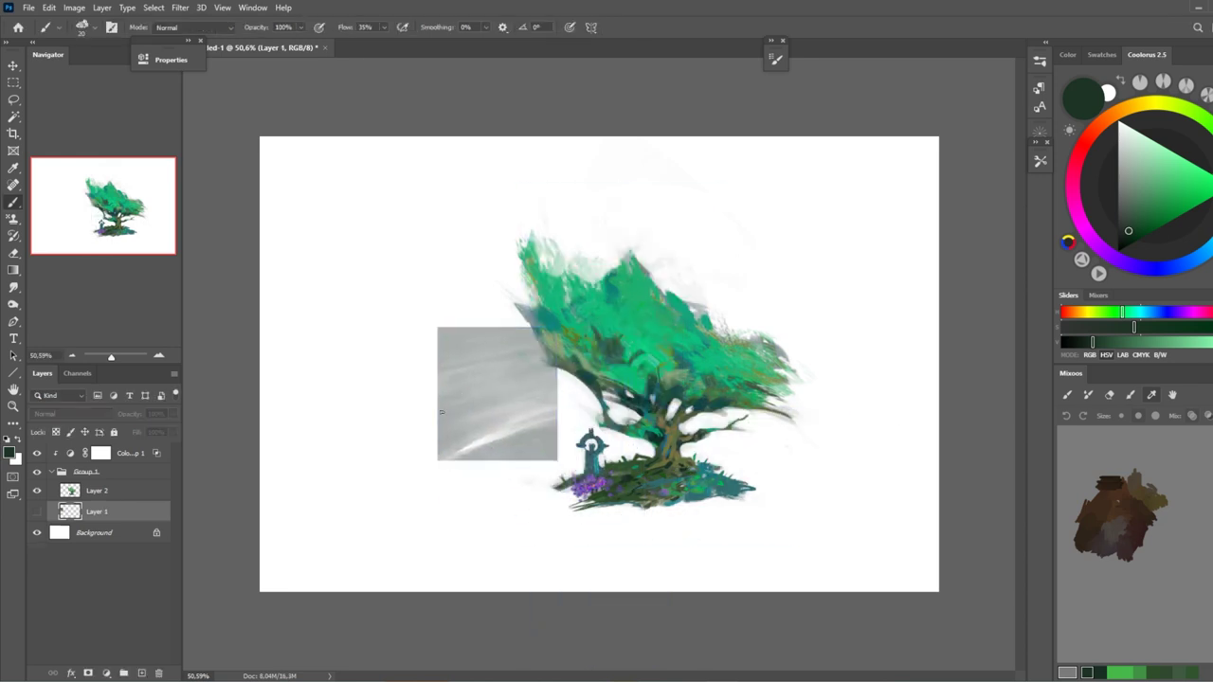
key(Delete)
drag(692, 382, 626, 363)
Step: Add a new layer beneath the tree and select a large circle around it
key(ctrl+shift+alt+n)
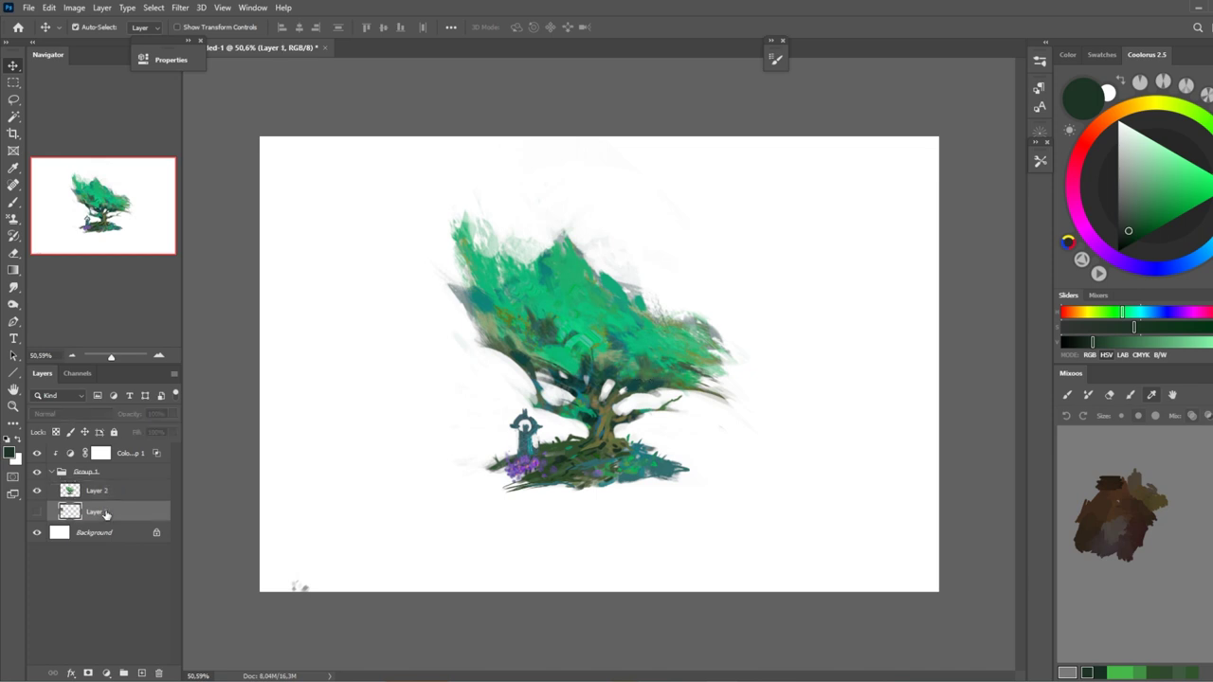
key(m)
drag(405, 187, 786, 579)
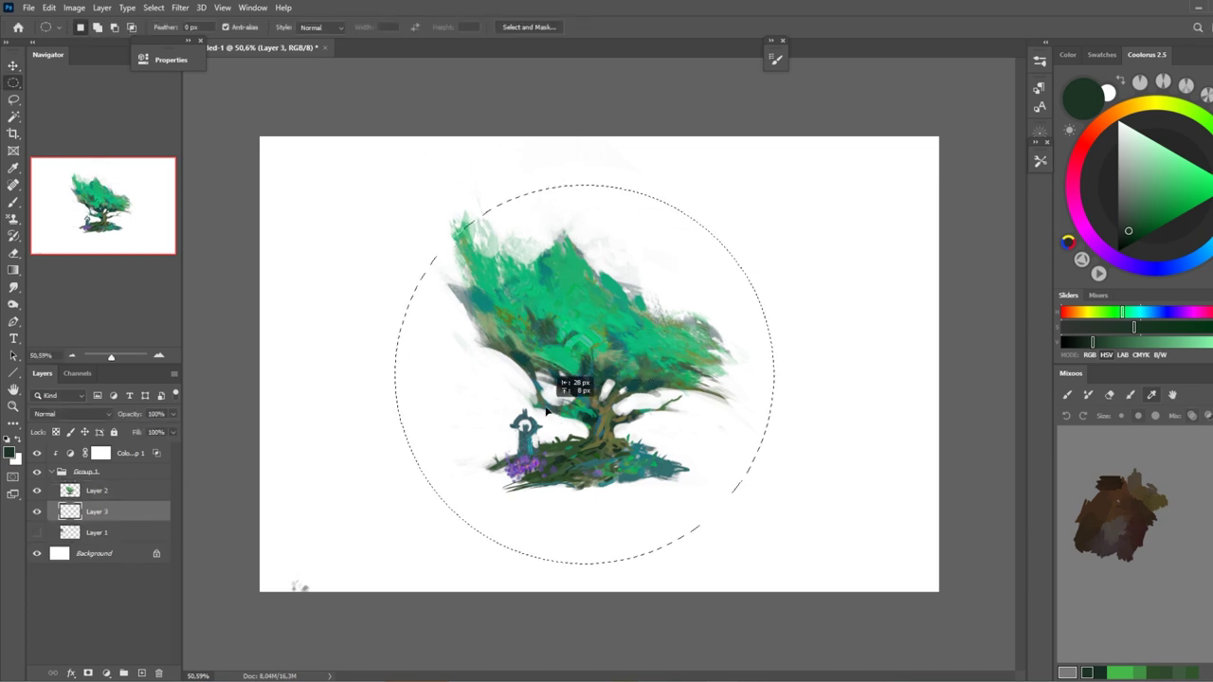
Step: Paint the circular selection with a soft pale-cyan brush to form the sky backdrop
key(b)
right_click(622, 202)
click(606, 188)
key(Return)
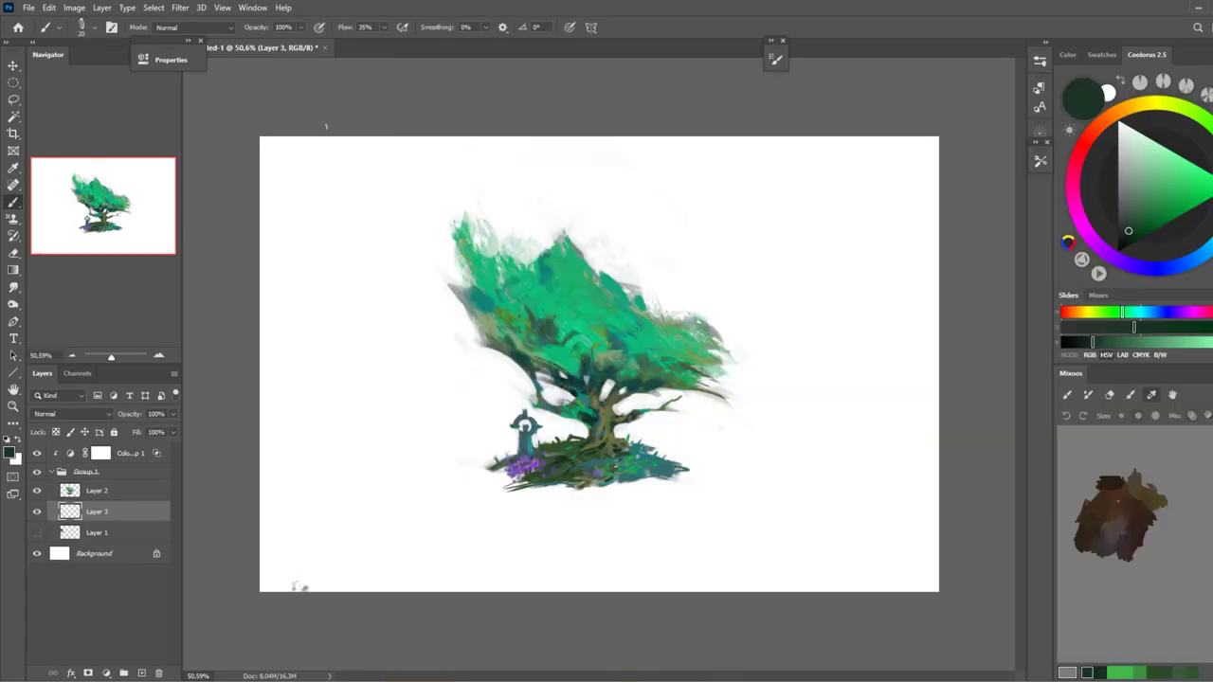
mouse_move(555, 203)
mouse_down()
mouse_move(771, 352)
mouse_move(806, 343)
mouse_up()
drag(416, 308, 621, 465)
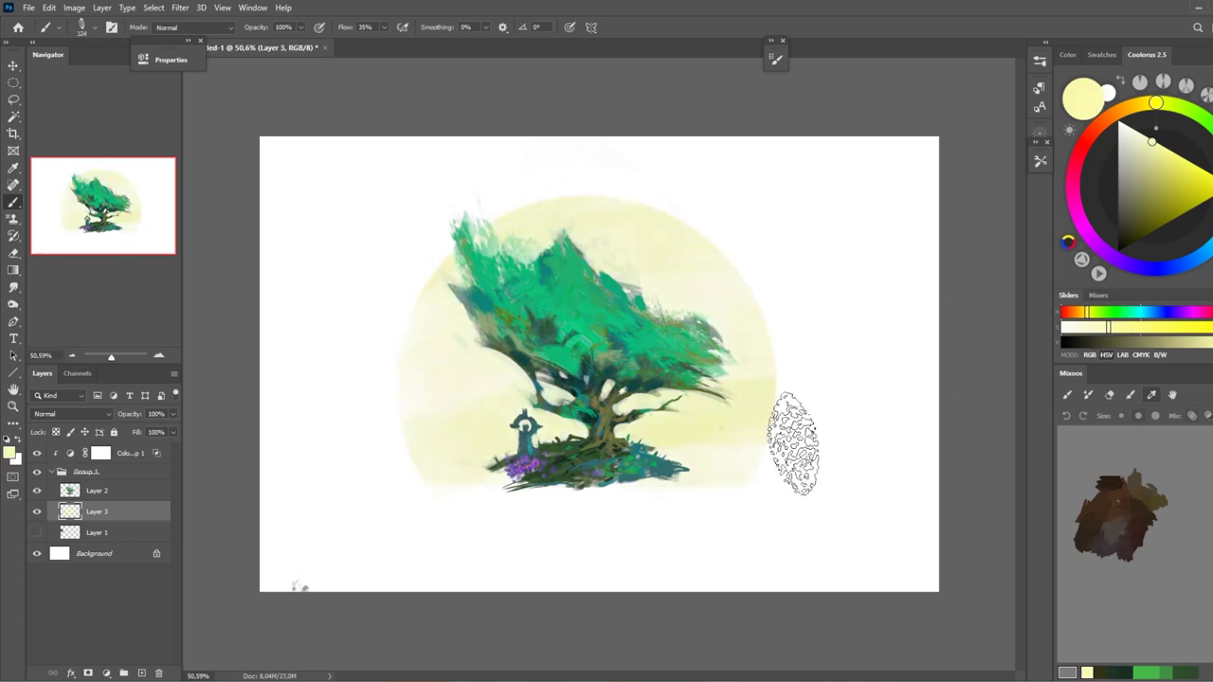
Step: Soften the backdrop's lower edge with the Eraser, sized 500 then 200
key(i)
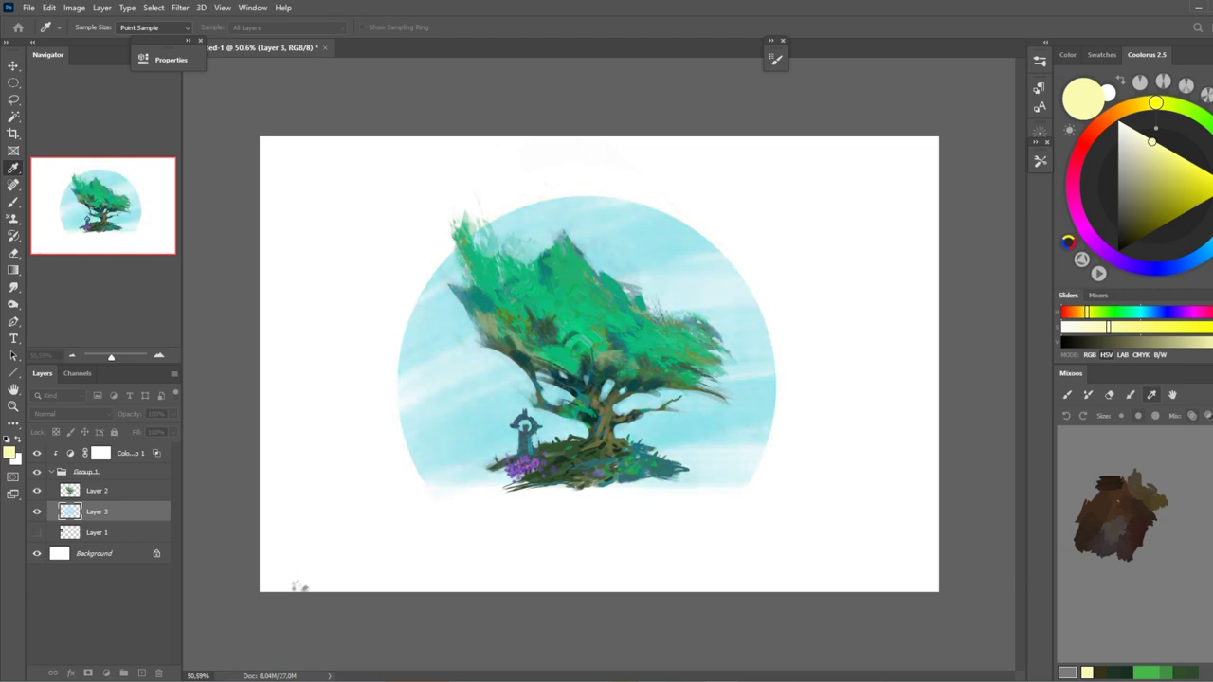
key(e)
key(bracketright)
key(bracketright)
key(bracketright)
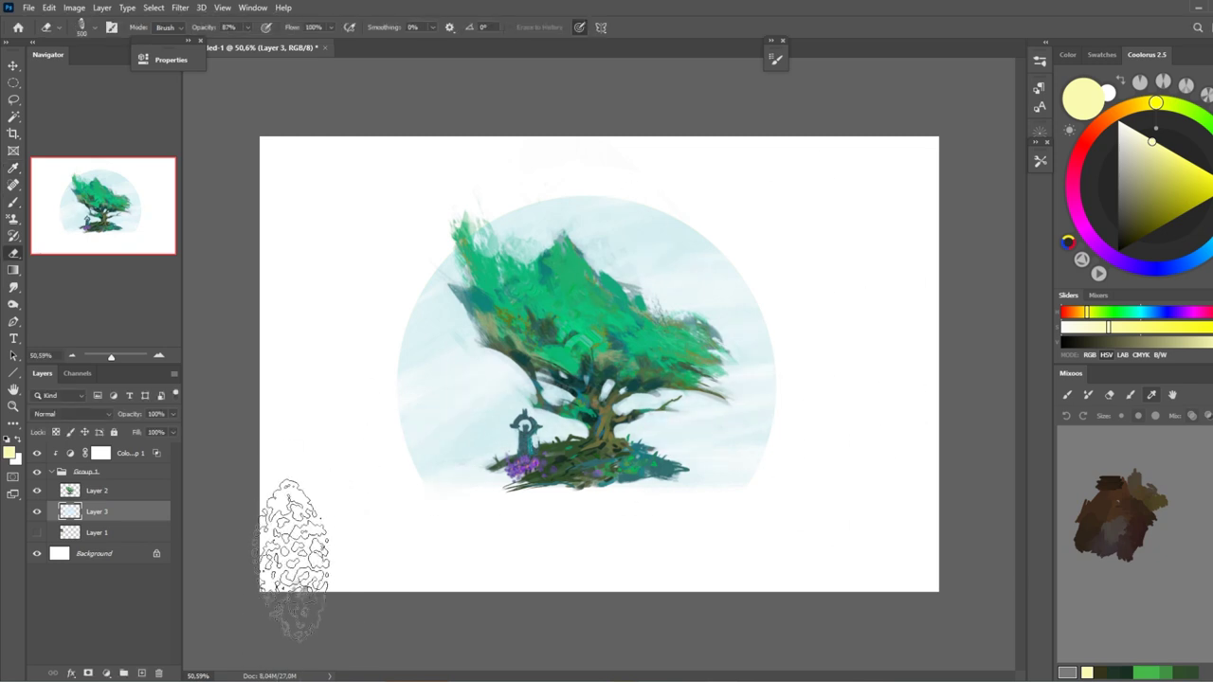
key(bracketleft)
key(bracketleft)
key(bracketleft)
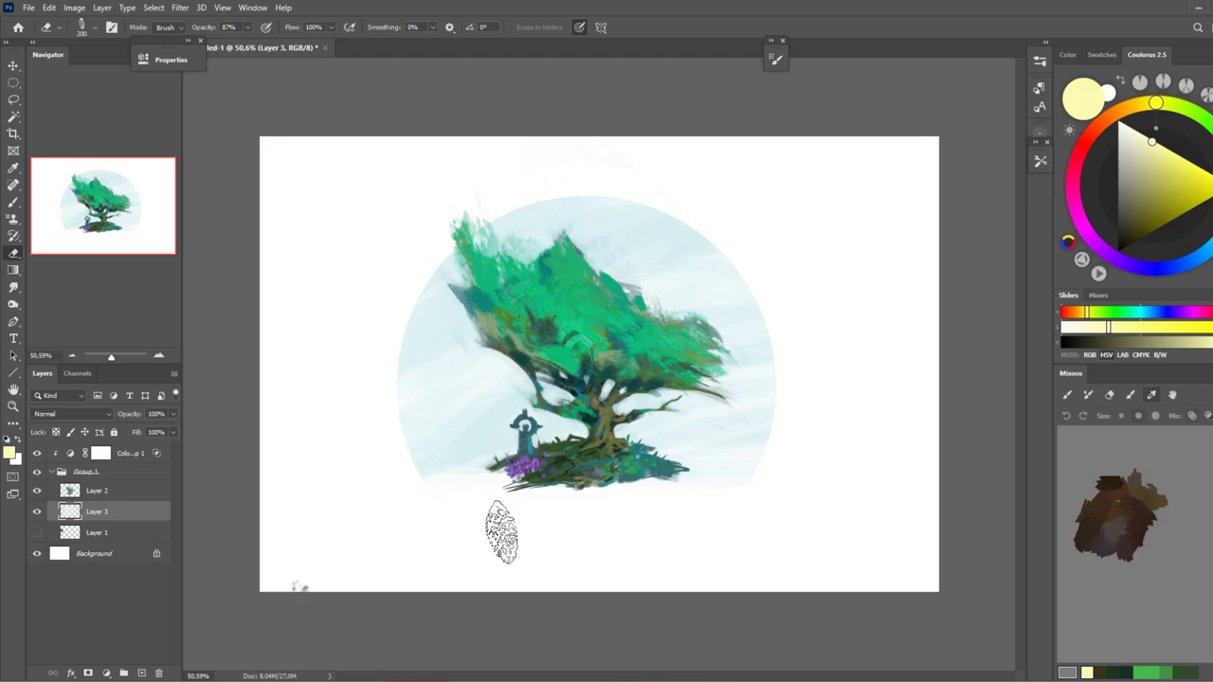